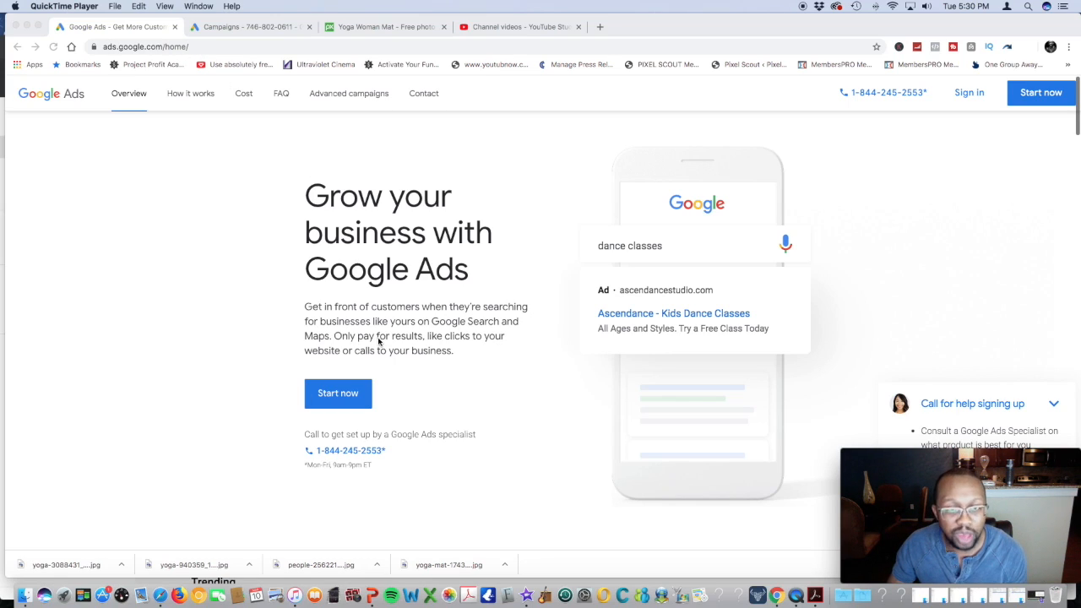
Start a new campaign from the Google Ads campaigns page with the Sales goal and the Video campaign type
{"action": "left_click", "coordinate": [228, 27]}
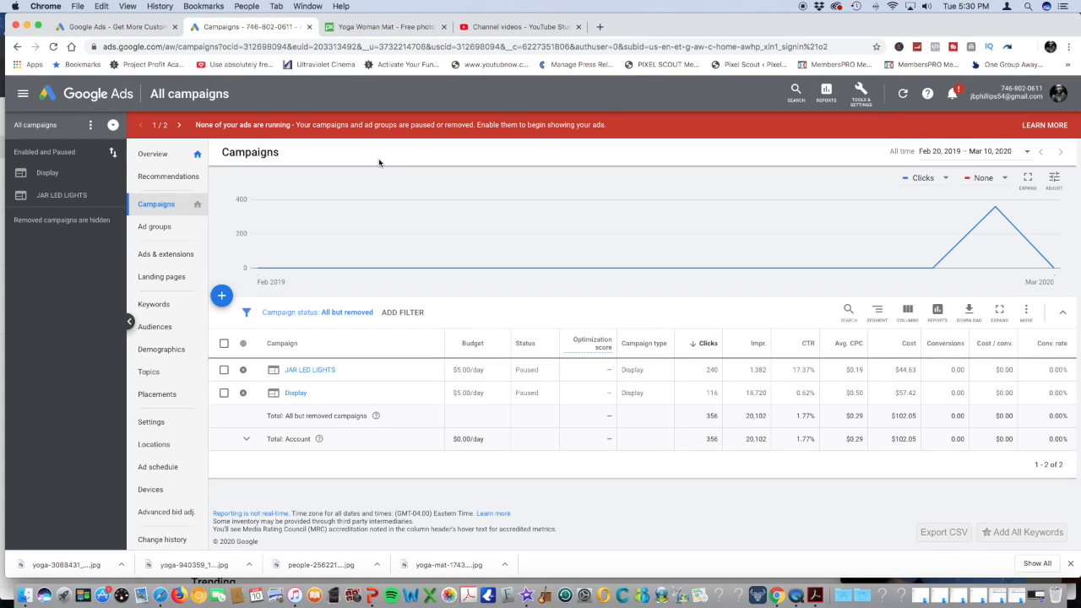
{"action": "left_click", "coordinate": [222, 296]}
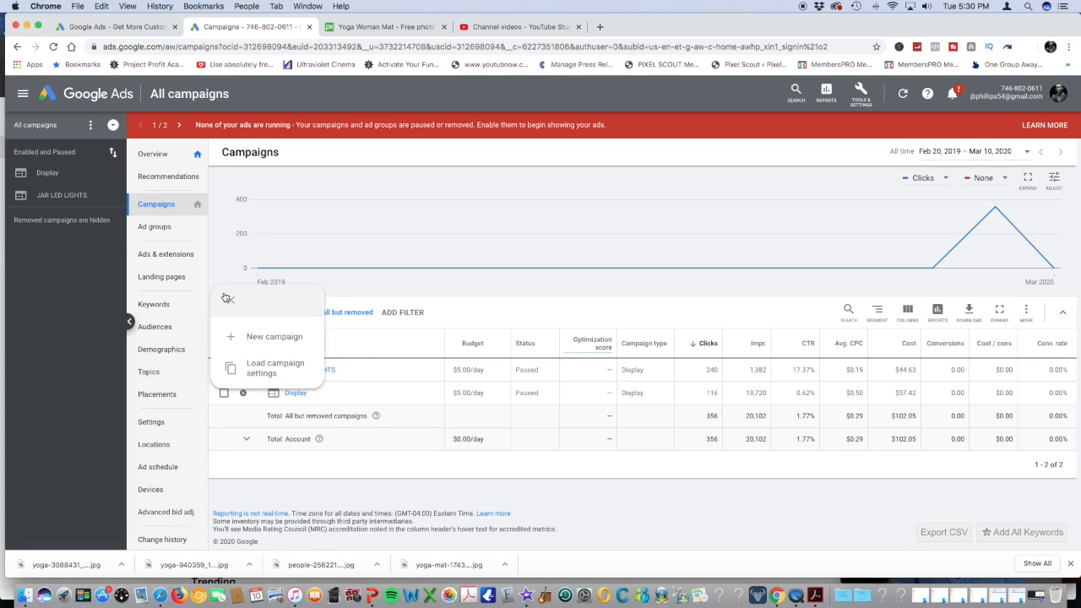
{"action": "left_click", "coordinate": [293, 340]}
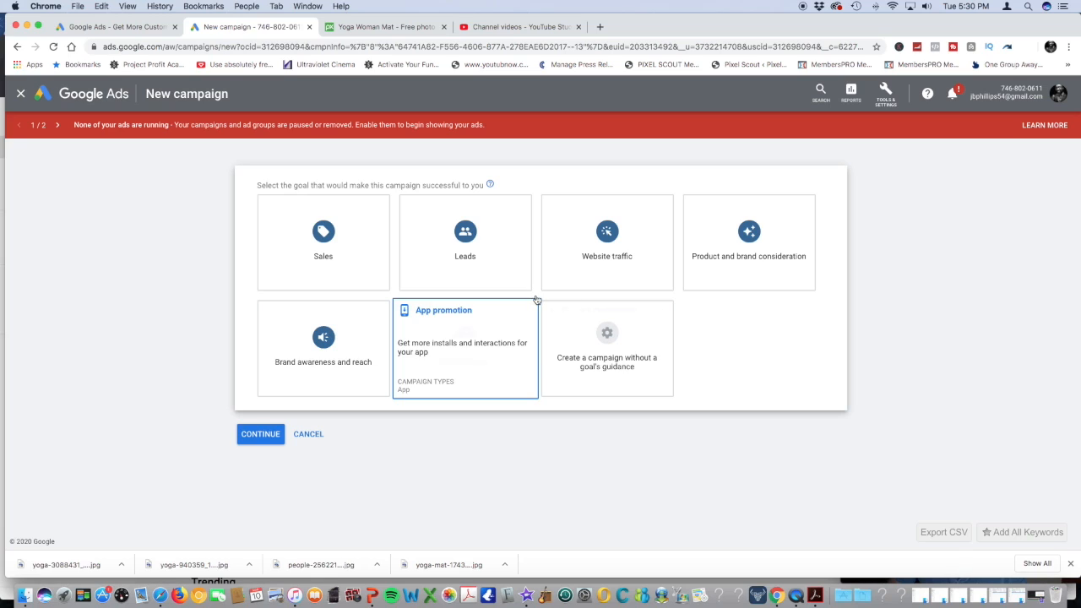
{"action": "left_click", "coordinate": [339, 243]}
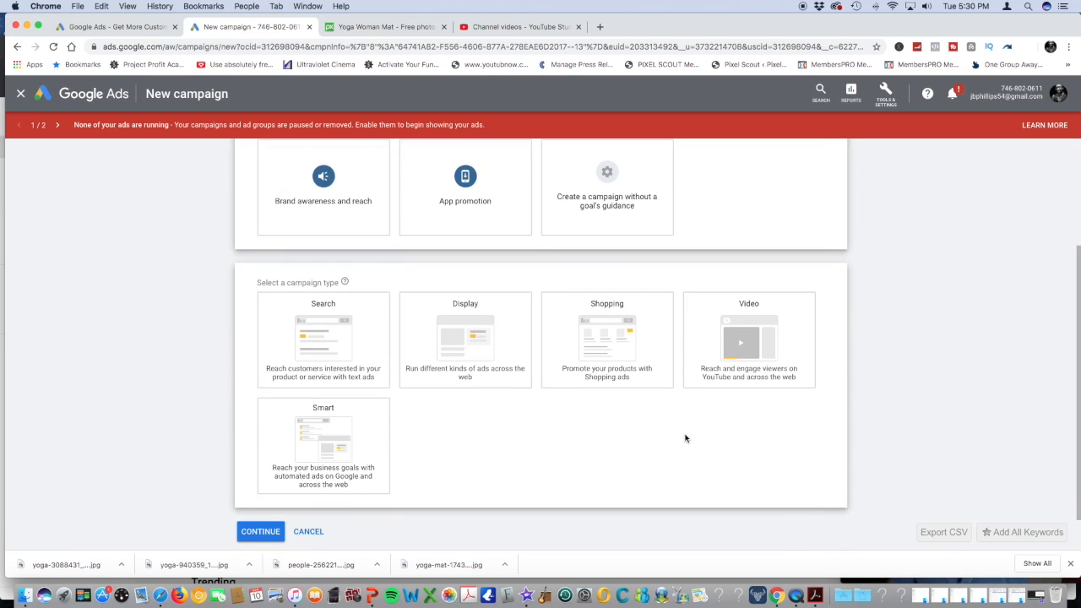
{"action": "left_click", "coordinate": [752, 340]}
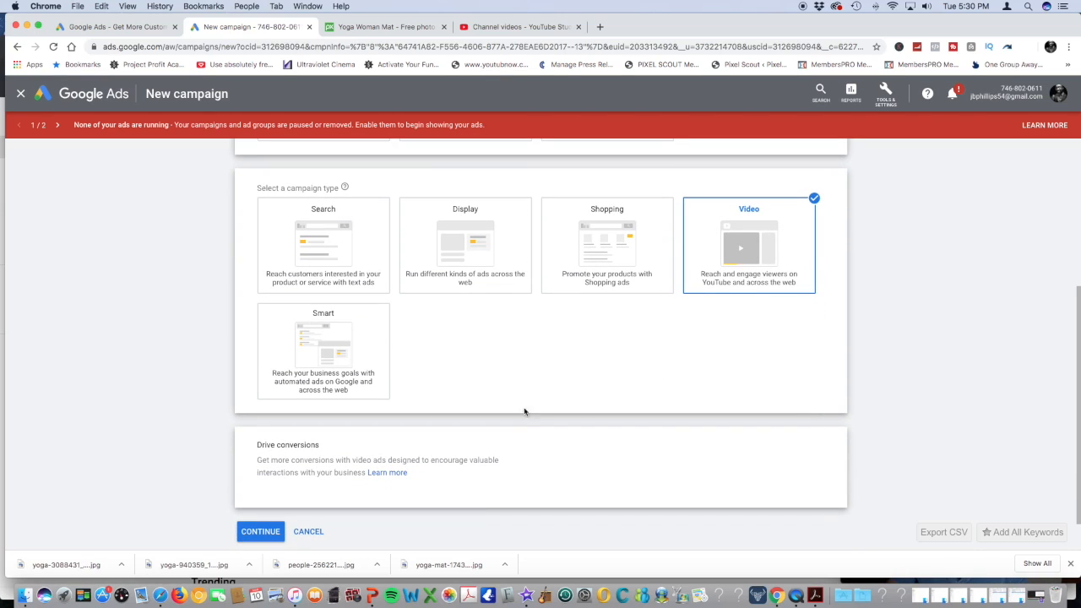
{"action": "left_click", "coordinate": [262, 531]}
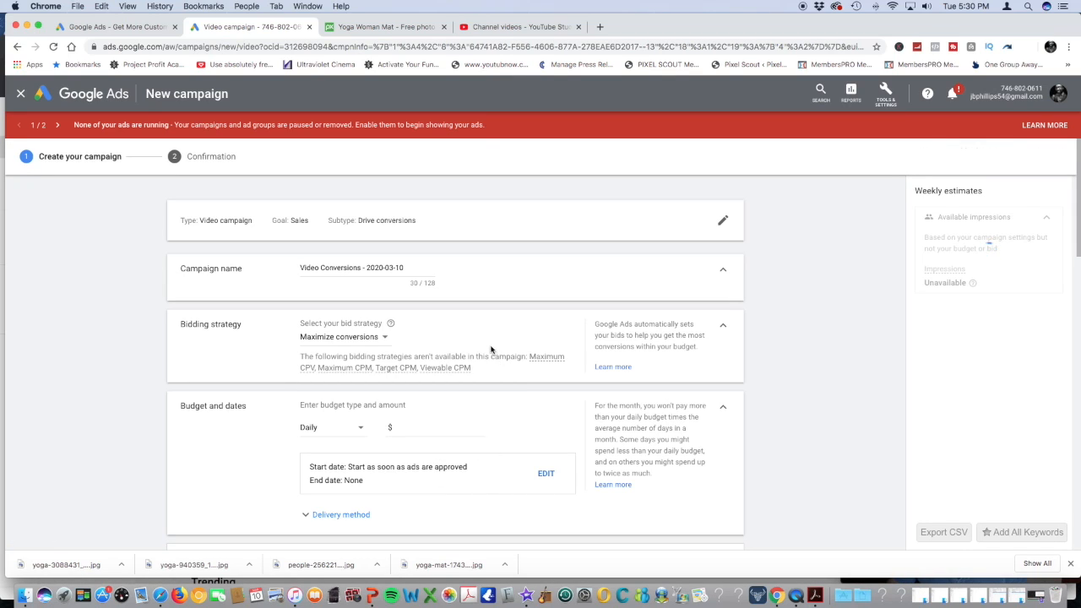
Name the campaign "Yoga Mats 3-10-20"
{"action": "scroll", "coordinate": [489, 343], "scroll_direction": "down", "scroll_amount": 2}
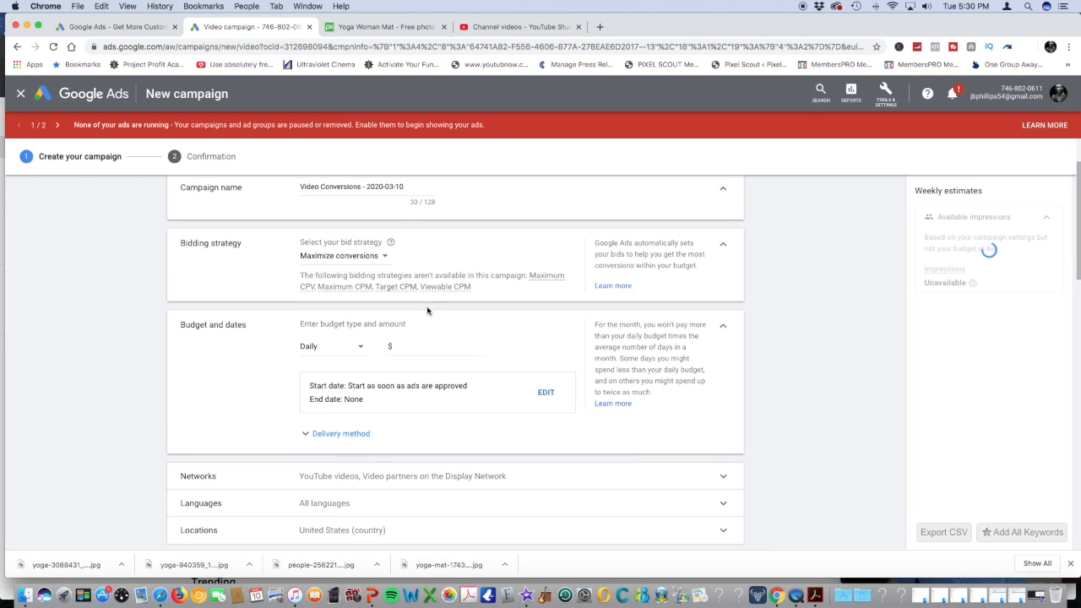
{"action": "scroll", "coordinate": [382, 253], "scroll_direction": "down", "scroll_amount": 1}
{"action": "scroll", "coordinate": [382, 253], "scroll_direction": "up", "scroll_amount": 3}
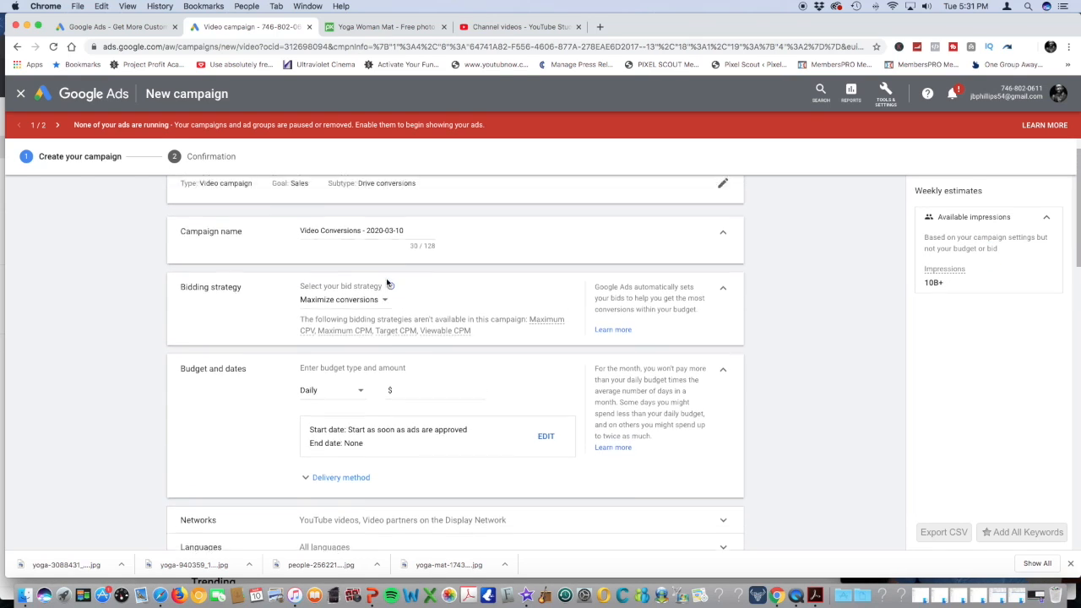
{"action": "left_click_drag", "start_coordinate": [403, 267], "coordinate": [293, 267]}
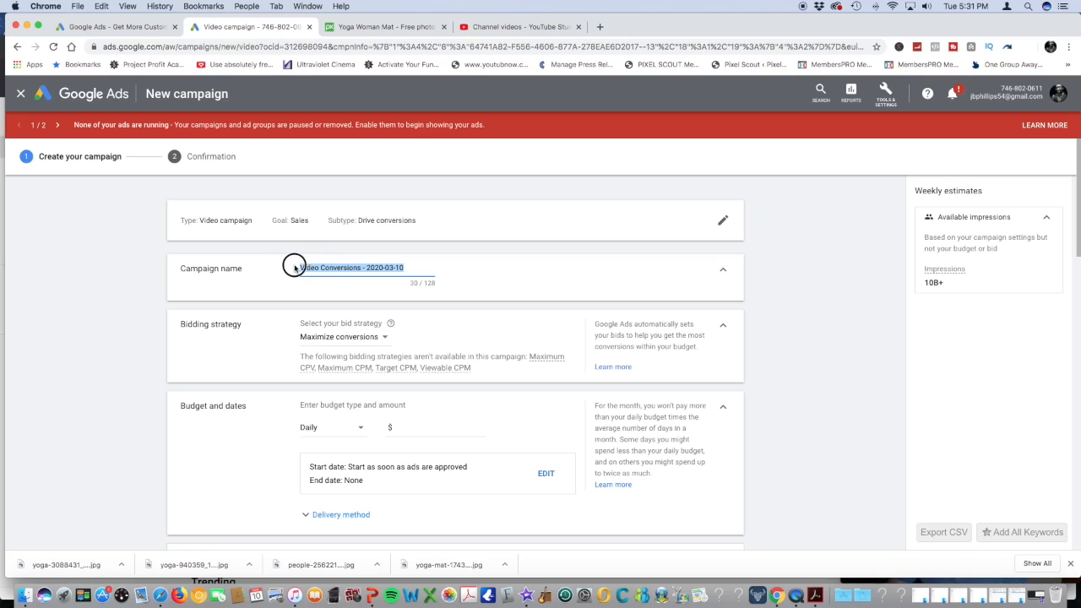
{"action": "type", "text": "Yoga Mats 3-10-20"}
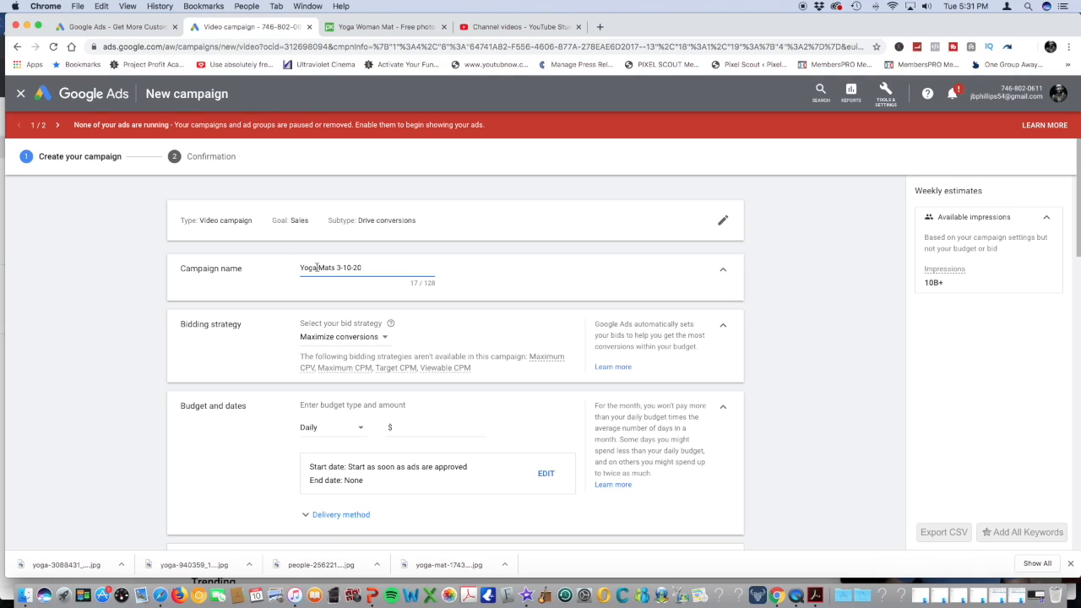
Choose Maximize conversions as the bid strategy and set the daily budget to $10.00
{"action": "left_click", "coordinate": [380, 338]}
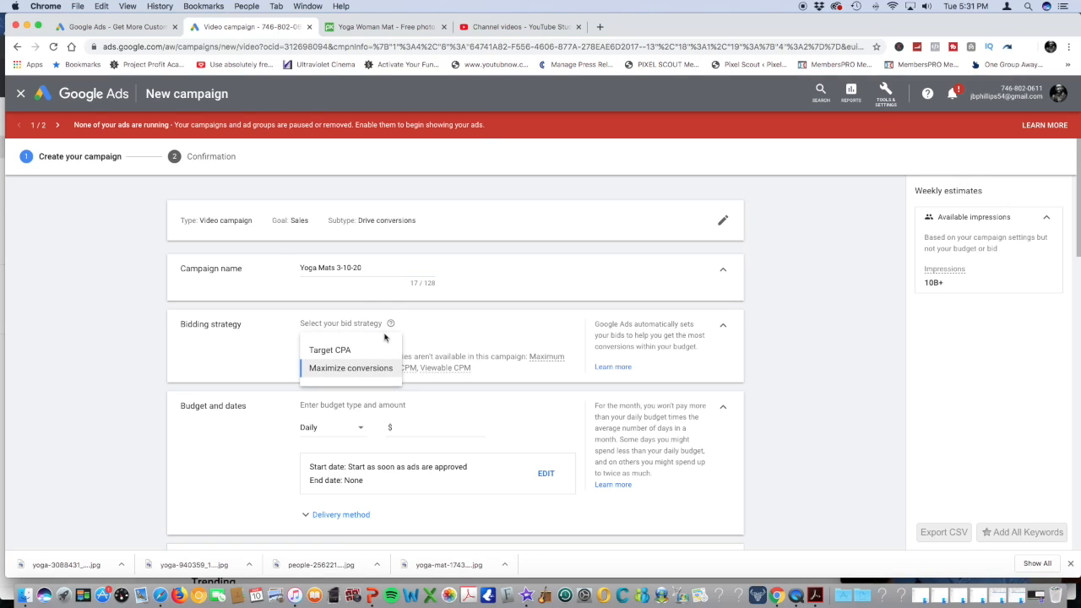
{"action": "left_click", "coordinate": [346, 368]}
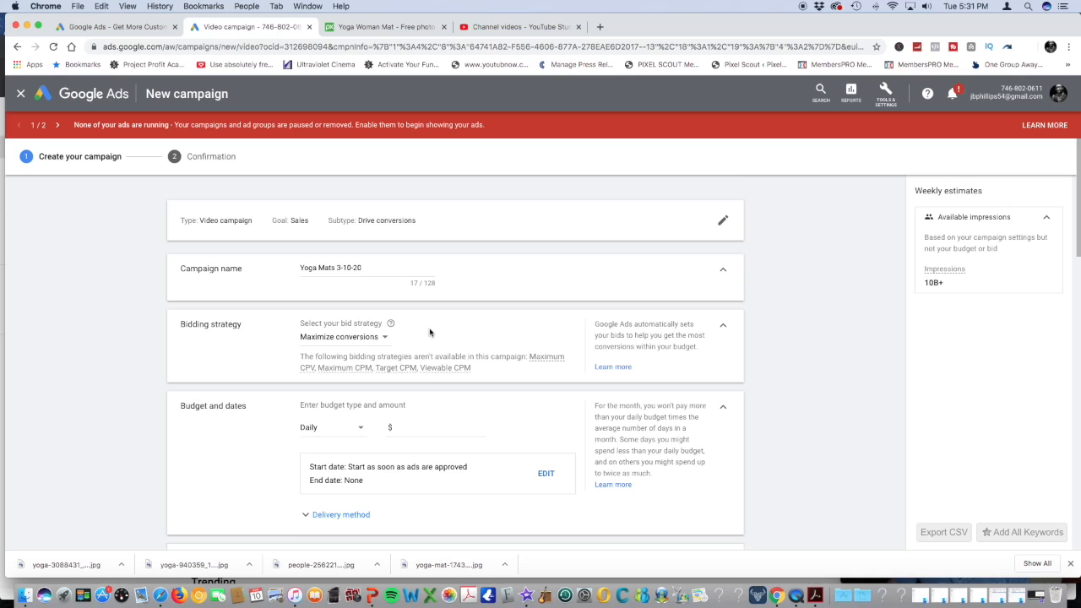
{"action": "scroll", "coordinate": [427, 334], "scroll_direction": "down", "scroll_amount": 5}
{"action": "left_click", "coordinate": [424, 254]}
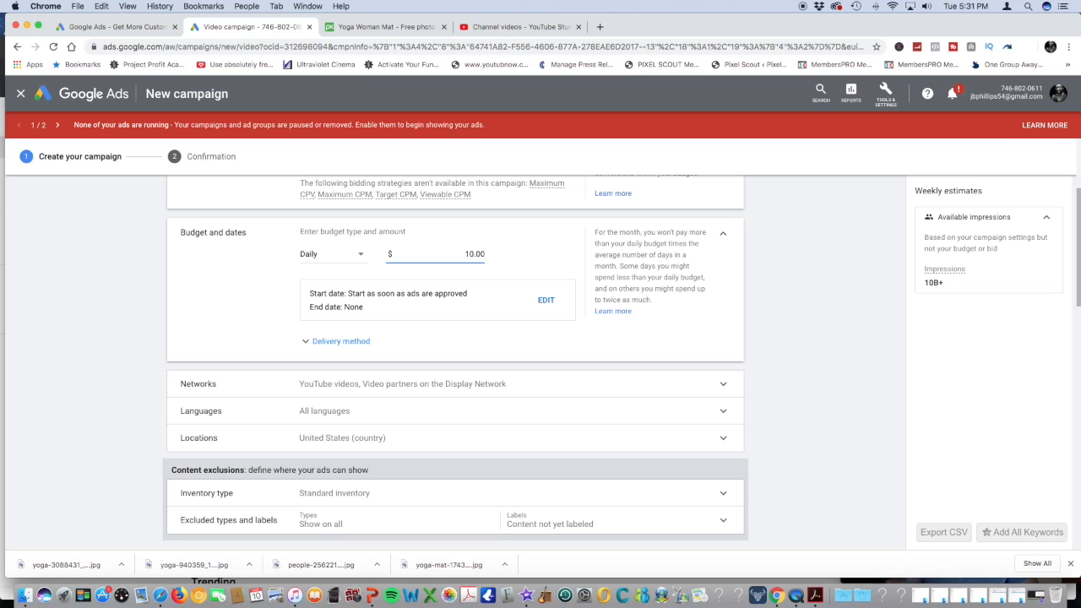
Expand the budget's delivery method options and the Networks settings to examine where the video ads can appear
{"action": "left_click", "coordinate": [452, 343]}
{"action": "scroll", "coordinate": [414, 351], "scroll_direction": "down", "scroll_amount": 2}
{"action": "left_click", "coordinate": [344, 259]}
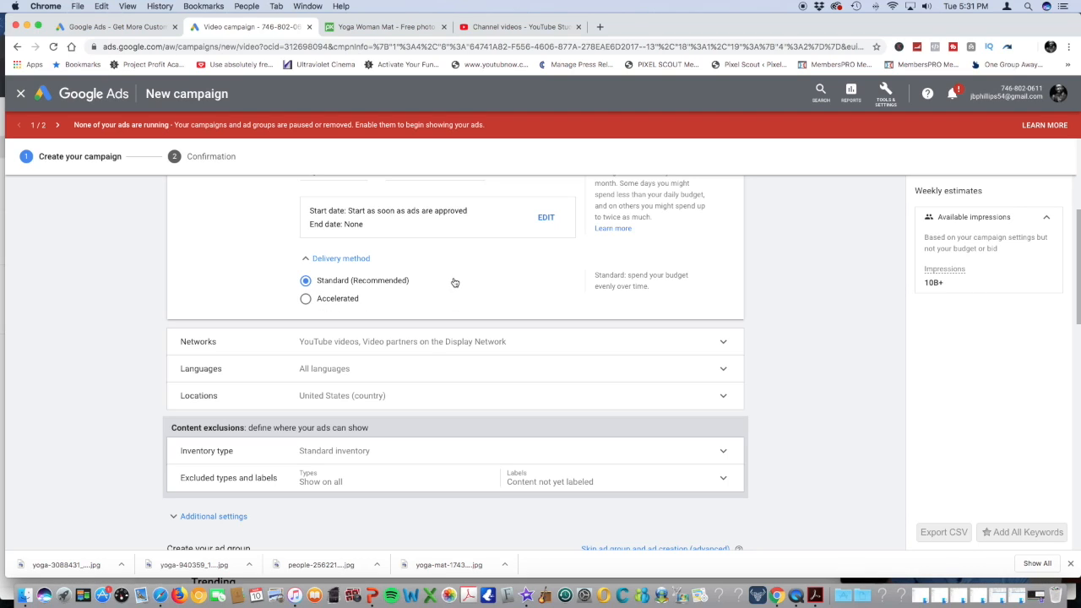
{"action": "scroll", "coordinate": [463, 292], "scroll_direction": "down", "scroll_amount": 2}
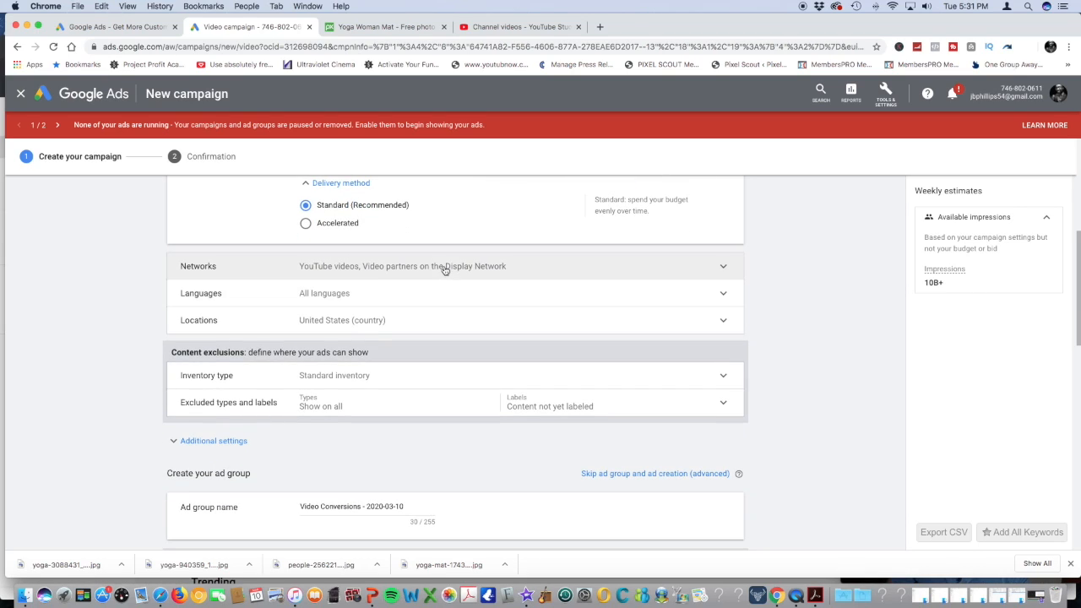
{"action": "scroll", "coordinate": [391, 275], "scroll_direction": "down", "scroll_amount": 1}
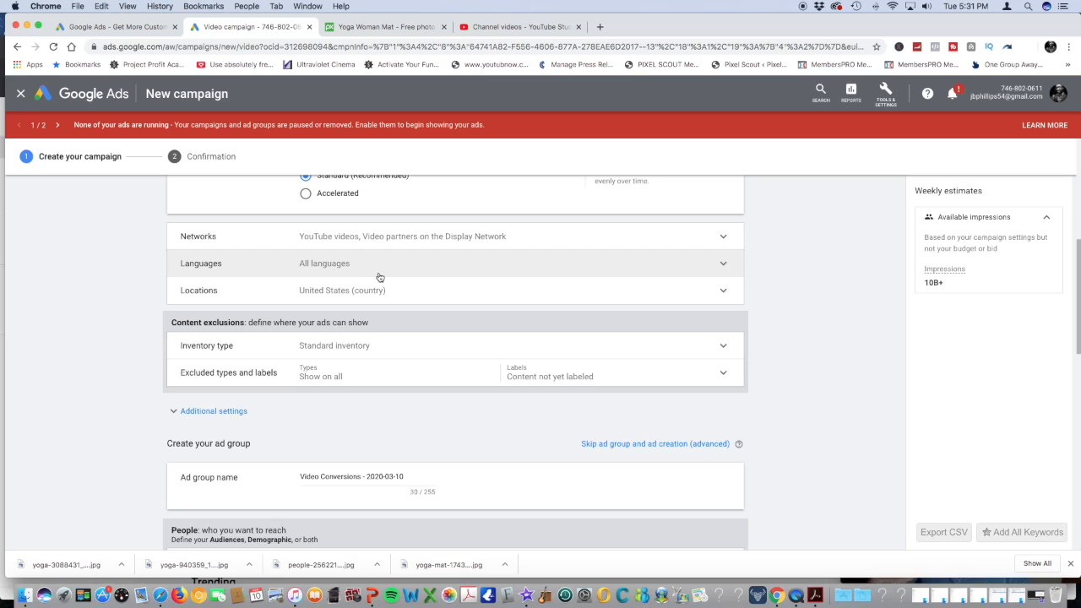
{"action": "left_click", "coordinate": [398, 240]}
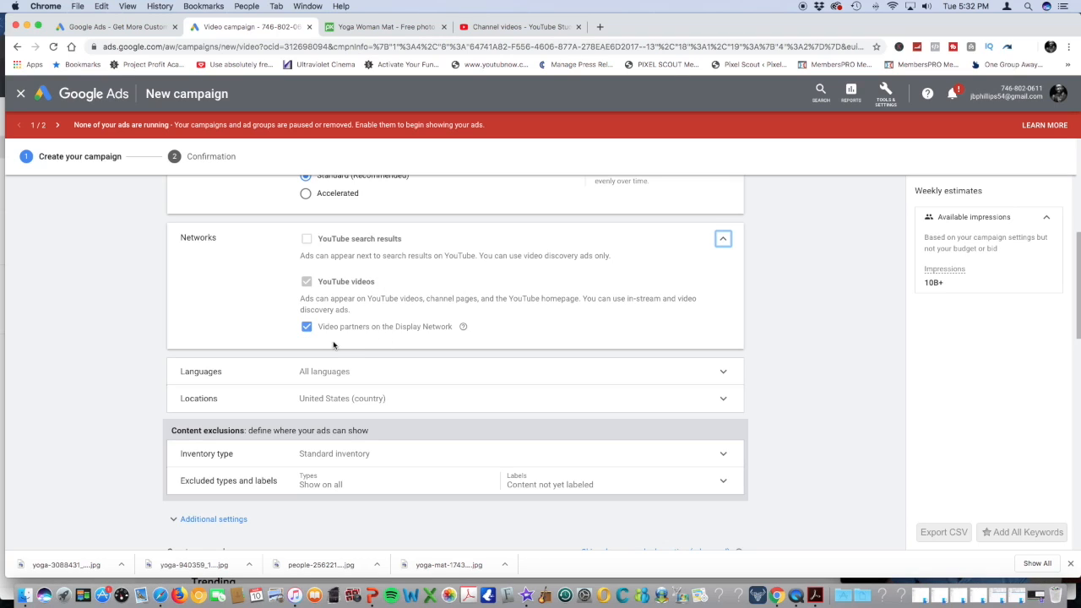
Set the campaign's target language to English and collapse the language settings
{"action": "left_click", "coordinate": [379, 374]}
{"action": "left_click", "coordinate": [381, 417]}
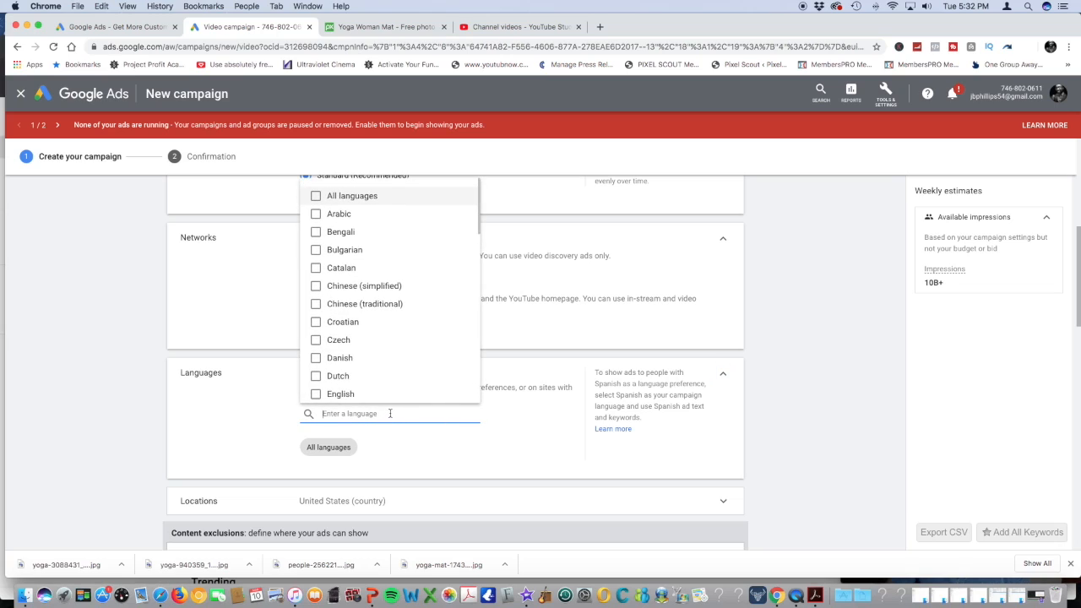
{"action": "left_click", "coordinate": [321, 394]}
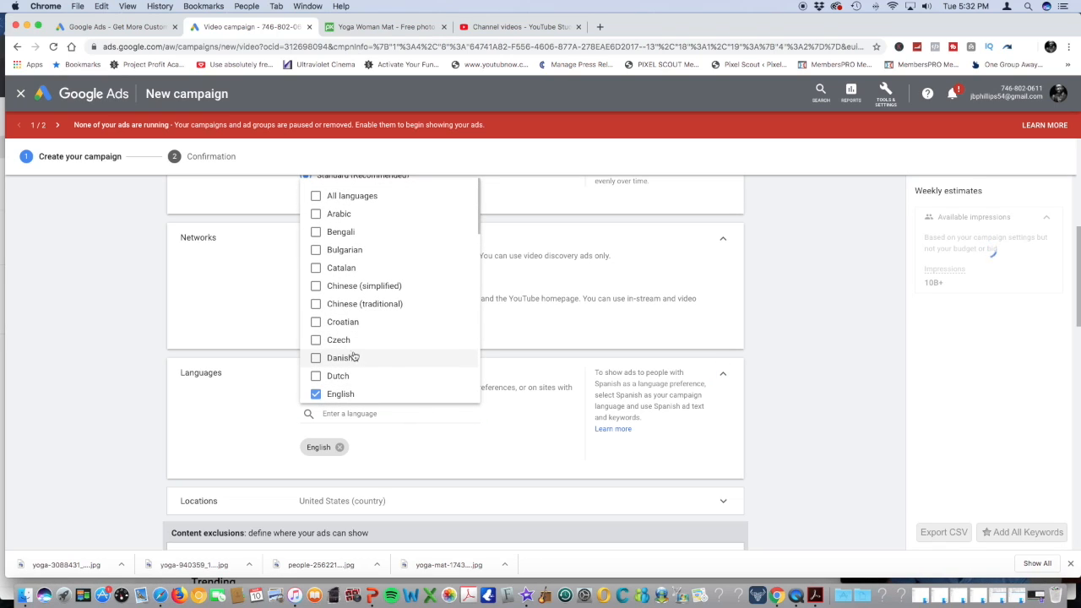
{"action": "scroll", "coordinate": [457, 404], "scroll_direction": "down", "scroll_amount": 3}
{"action": "left_click", "coordinate": [514, 424]}
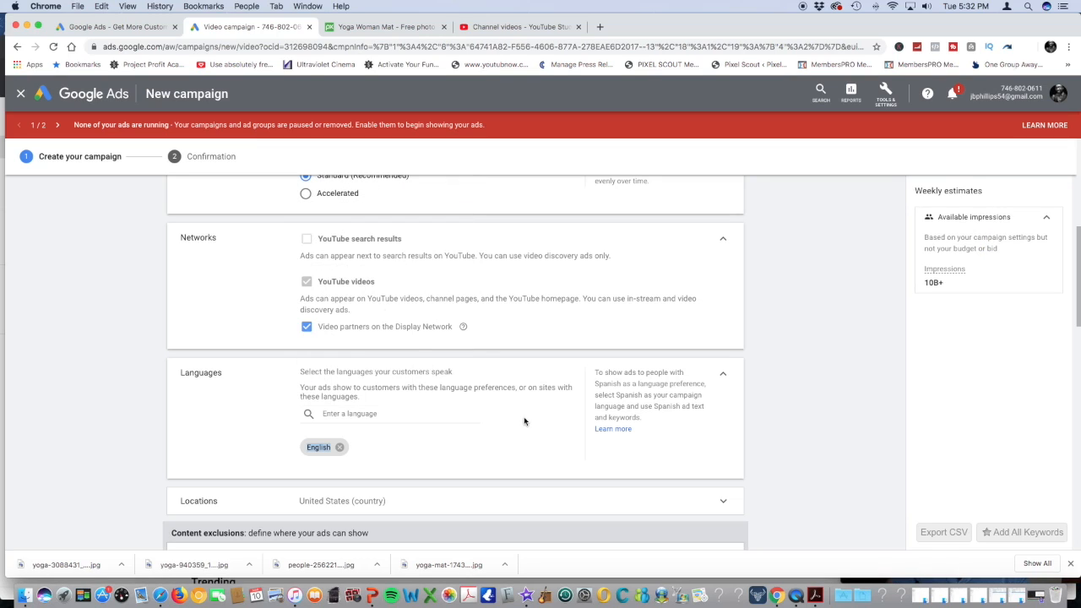
{"action": "left_click", "coordinate": [718, 378]}
Switch location targeting to entering another location and add Canada as a targeted country
{"action": "scroll", "coordinate": [396, 297], "scroll_direction": "down", "scroll_amount": 2}
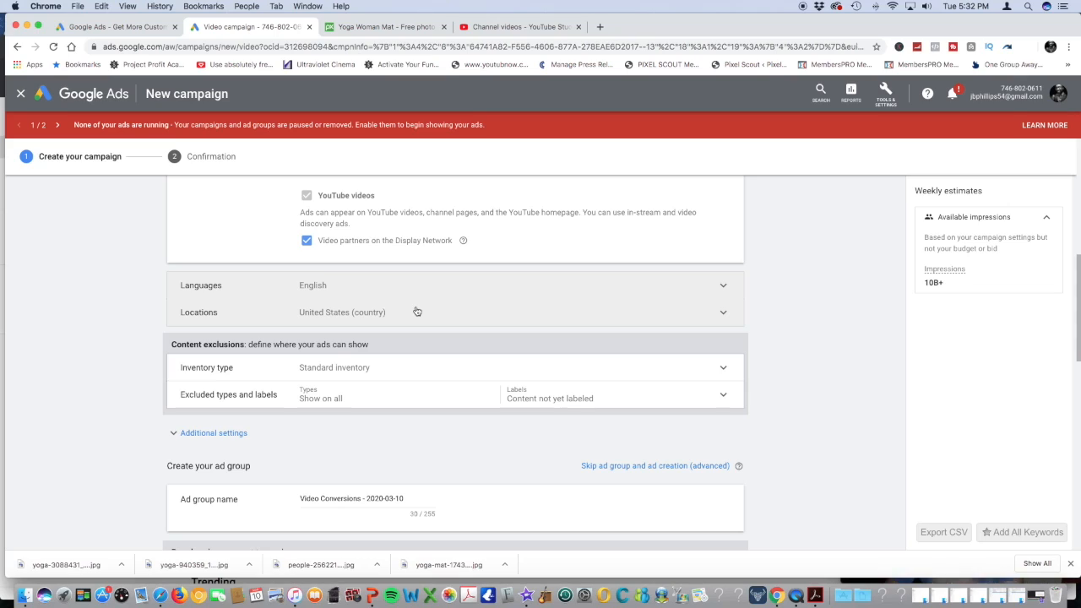
{"action": "left_click", "coordinate": [513, 316]}
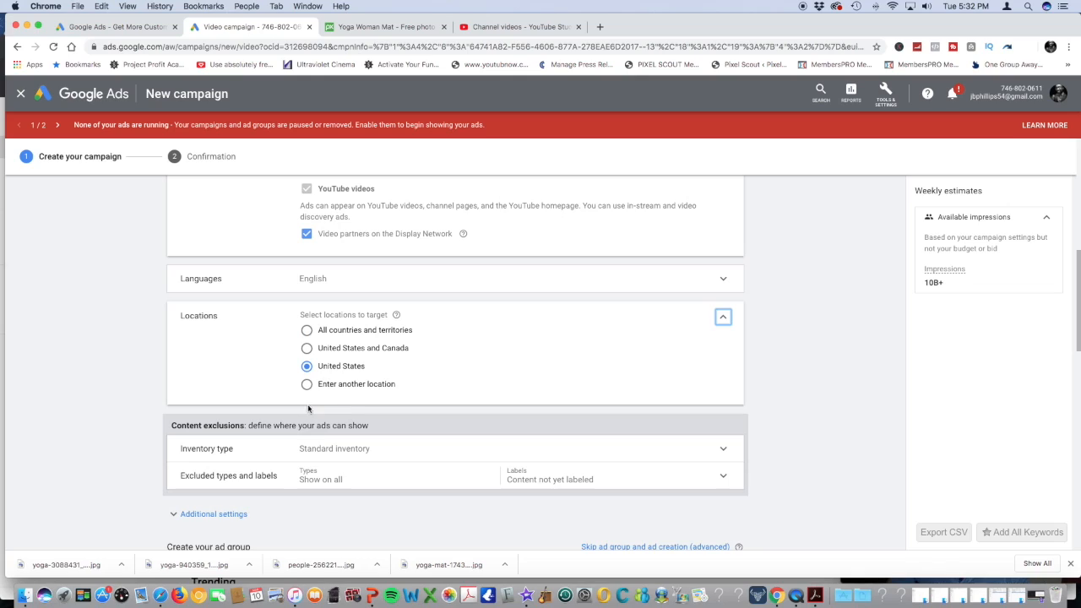
{"action": "left_click", "coordinate": [329, 384]}
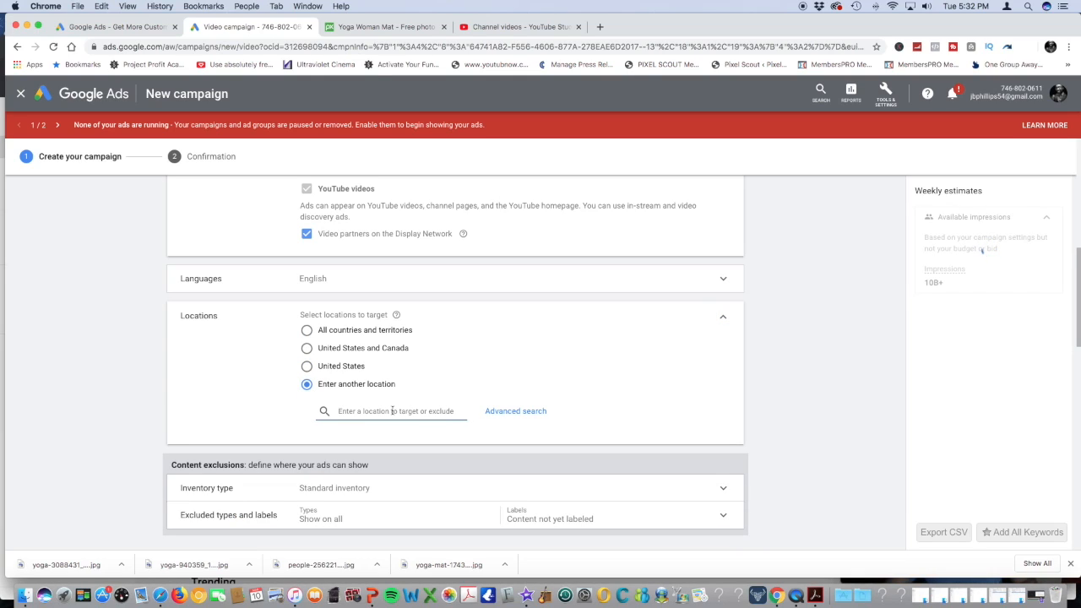
{"action": "type", "text": "cnad"}
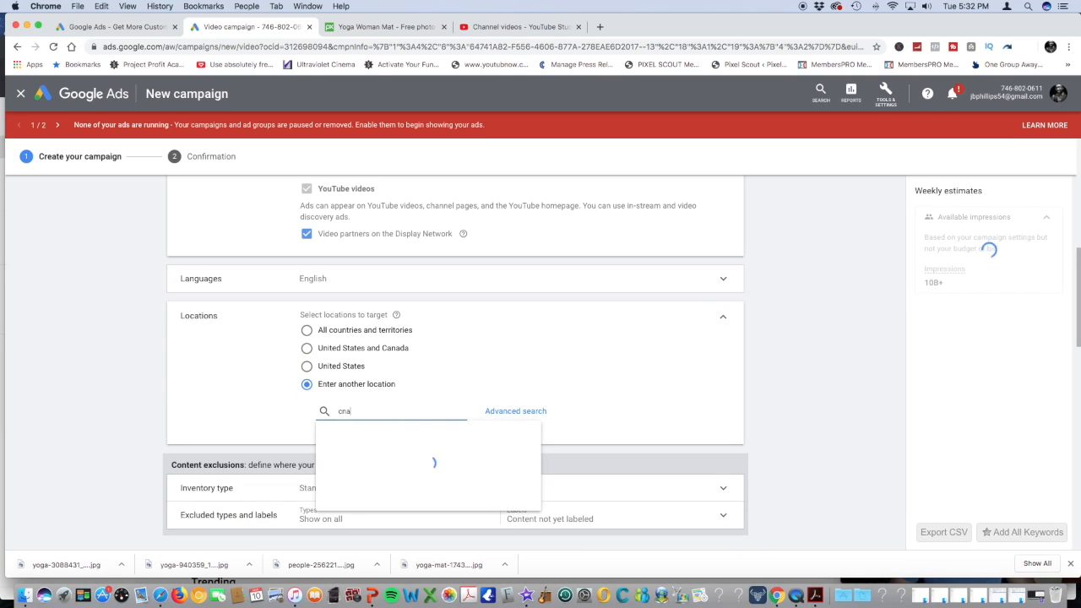
{"action": "key", "text": "BackSpace"}
{"action": "key", "text": "BackSpace"}
{"action": "key", "text": "BackSpace"}
{"action": "type", "text": "and"}
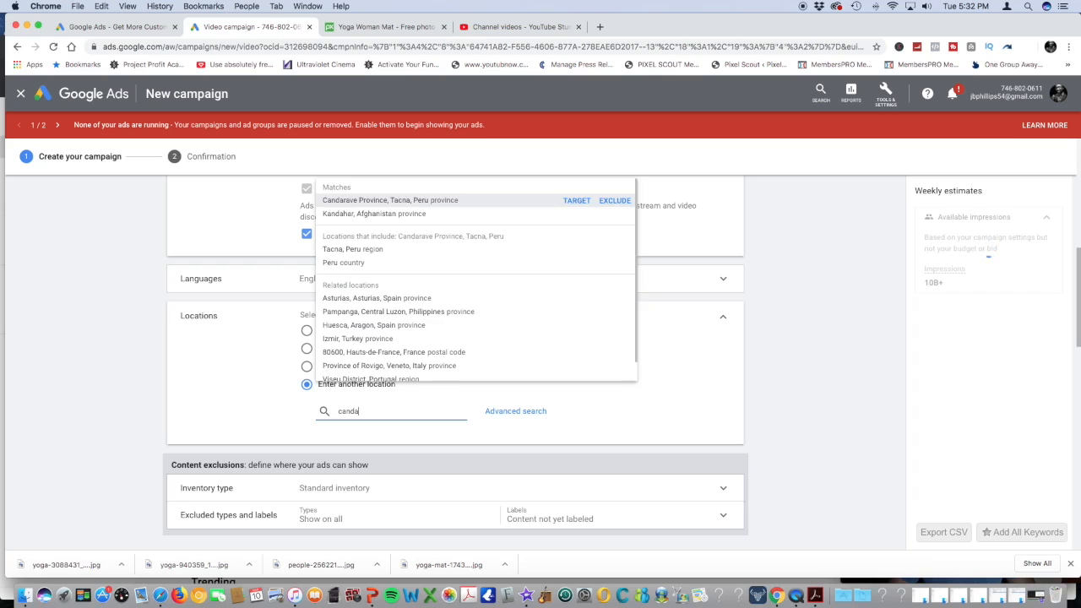
{"action": "key", "text": "BackSpace"}
{"action": "type", "text": "a"}
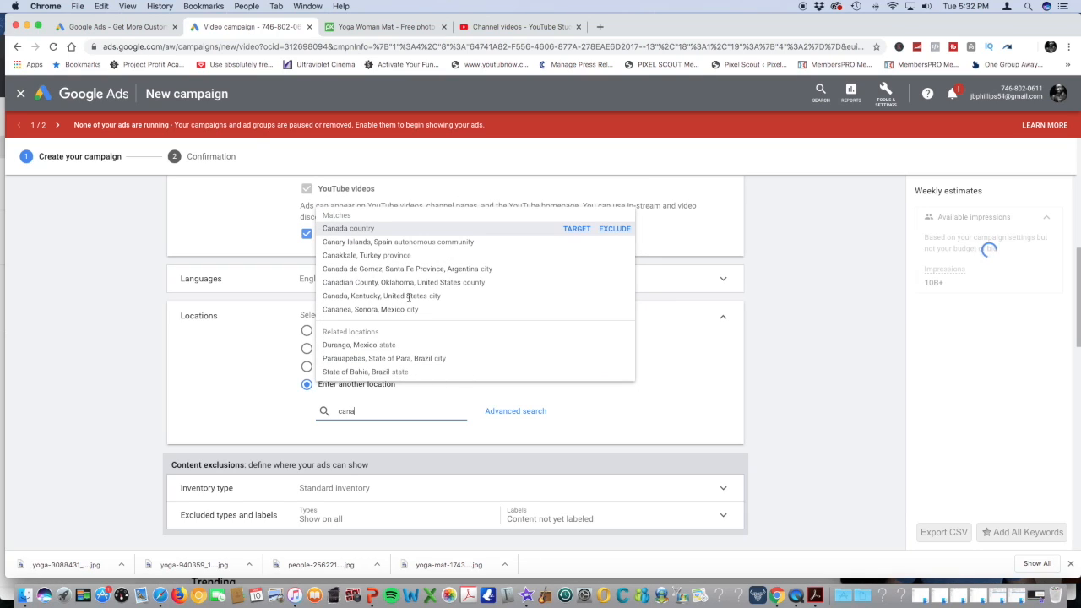
{"action": "left_click", "coordinate": [353, 231]}
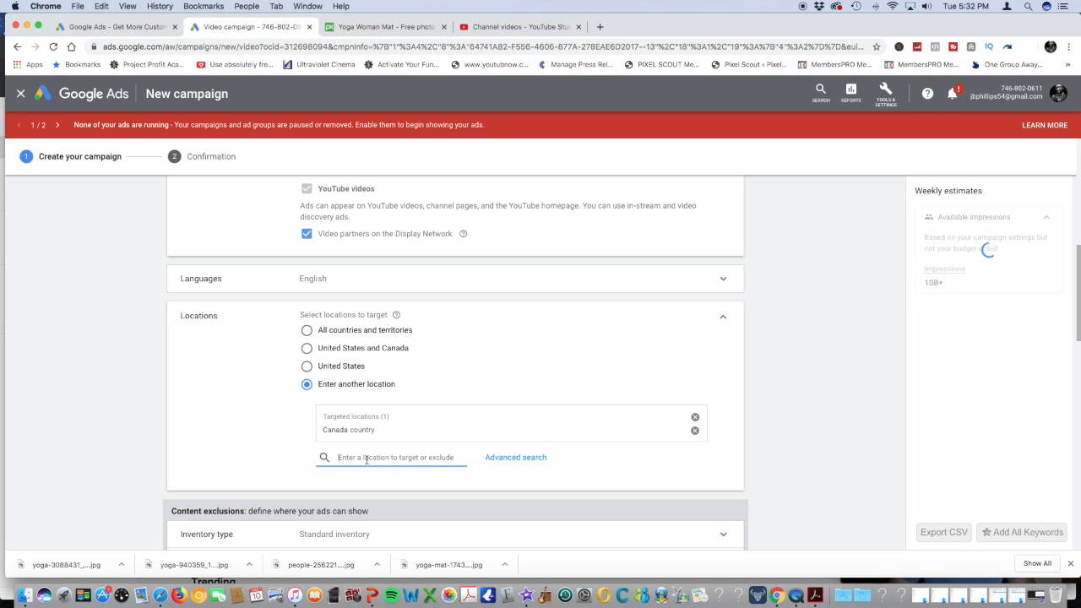
Add Australia and the United Kingdom to the targeted locations
{"action": "type", "text": "austr"}
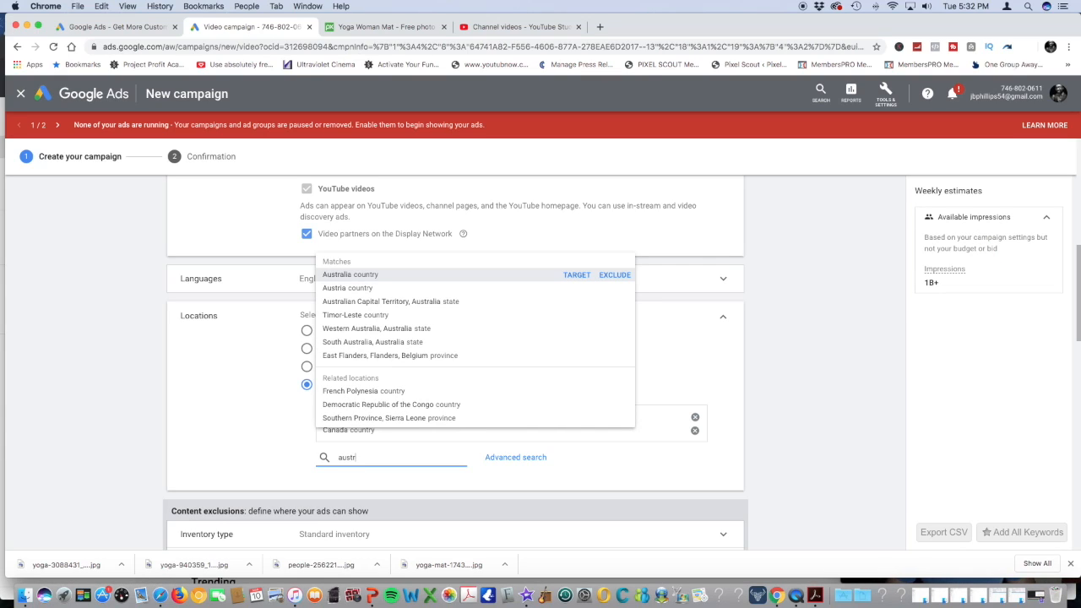
{"action": "left_click", "coordinate": [345, 275]}
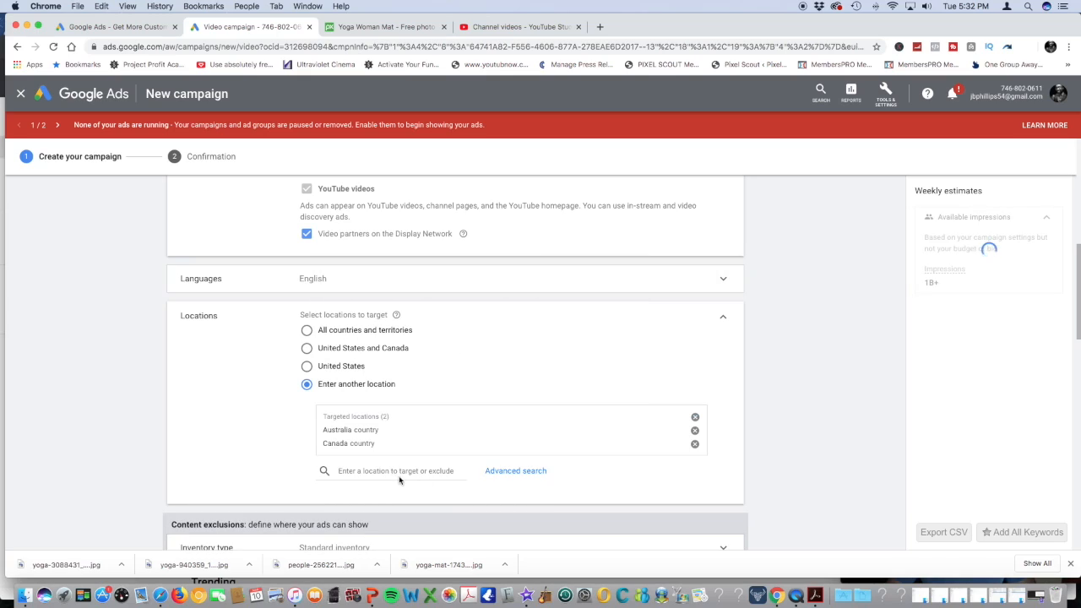
{"action": "left_click", "coordinate": [397, 471]}
{"action": "type", "text": "united"}
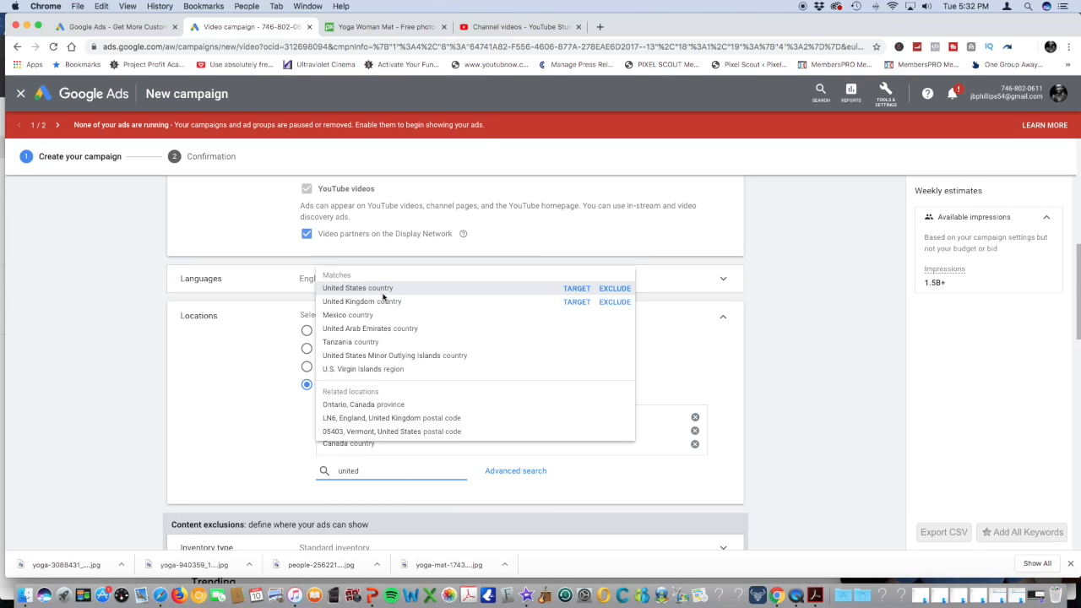
{"action": "left_click", "coordinate": [424, 302]}
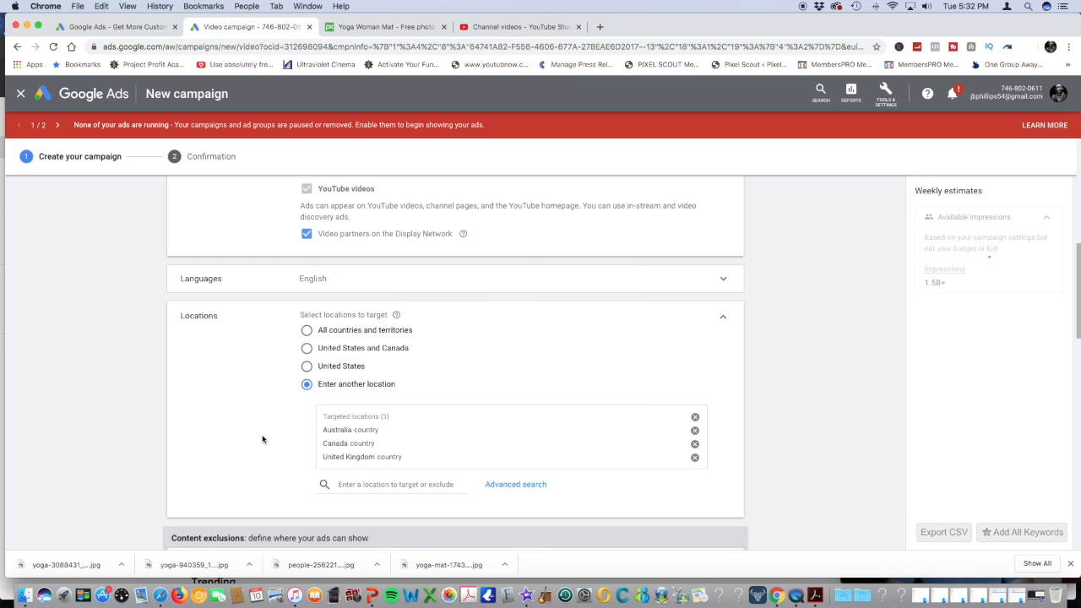
Limit the ad group's gender targeting to Female by excluding Male and Unknown in the demographics
{"action": "scroll", "coordinate": [268, 448], "scroll_direction": "down", "scroll_amount": 3}
{"action": "scroll", "coordinate": [280, 439], "scroll_direction": "down", "scroll_amount": 5}
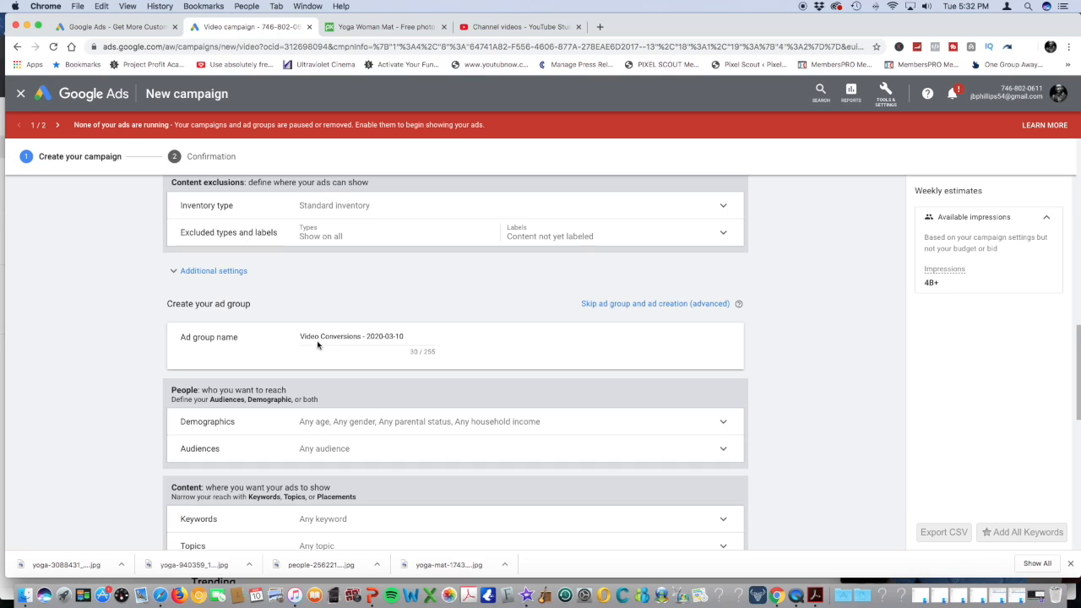
{"action": "scroll", "coordinate": [346, 368], "scroll_direction": "down", "scroll_amount": 3}
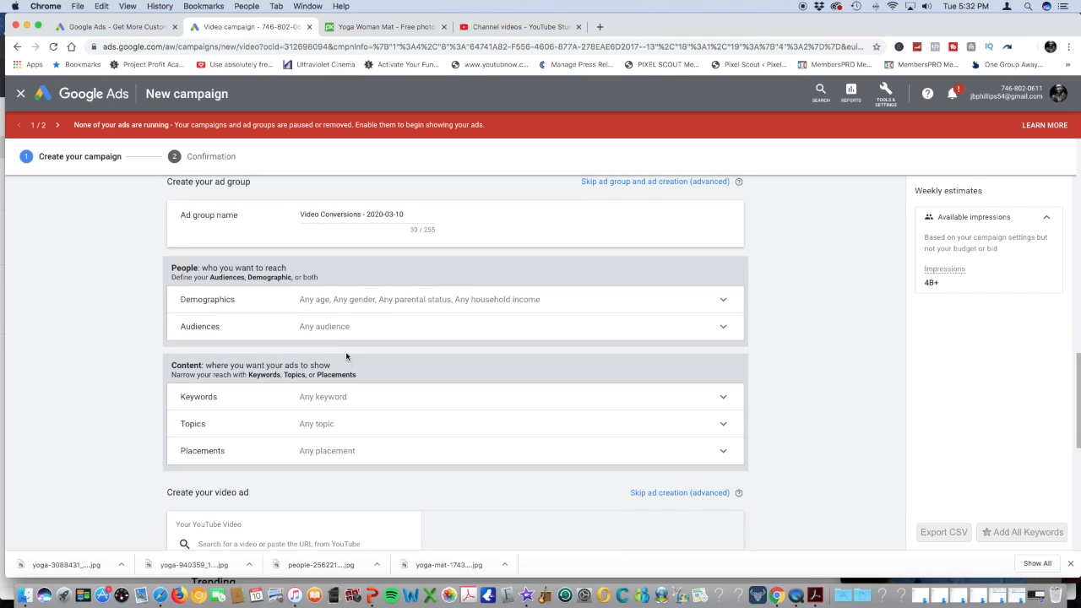
{"action": "left_click", "coordinate": [385, 304]}
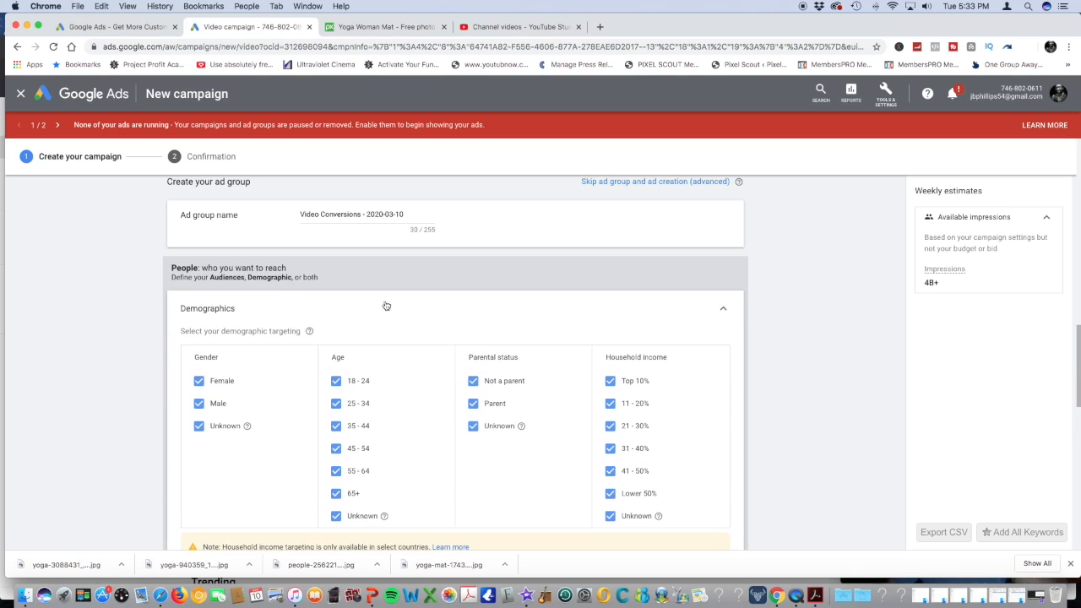
{"action": "scroll", "coordinate": [380, 338], "scroll_direction": "down", "scroll_amount": 2}
{"action": "left_click", "coordinate": [202, 335]}
{"action": "left_click", "coordinate": [200, 312]}
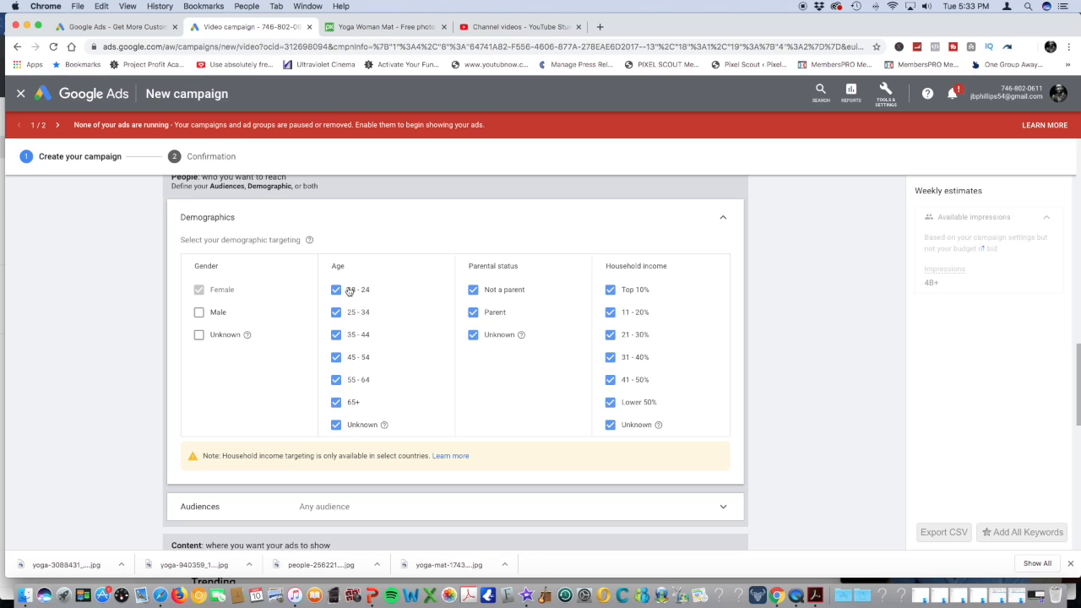
Limit the ad group's age targeting to 18–54 by excluding 55–64, 65+ and Unknown
{"action": "left_click", "coordinate": [337, 426]}
{"action": "left_click", "coordinate": [336, 403]}
{"action": "left_click", "coordinate": [337, 380]}
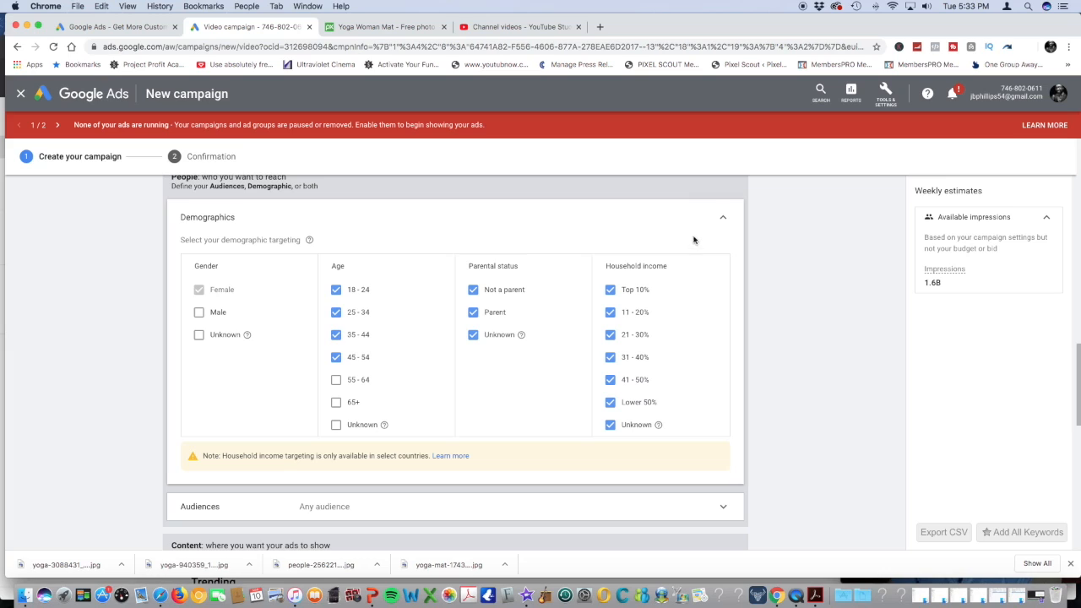
Search the audiences for "yoga" and target the in-market audiences Yoga Apparel and Fitness Classes & Personal Training Services
{"action": "scroll", "coordinate": [596, 258], "scroll_direction": "down", "scroll_amount": 8}
{"action": "scroll", "coordinate": [594, 261], "scroll_direction": "up", "scroll_amount": 2}
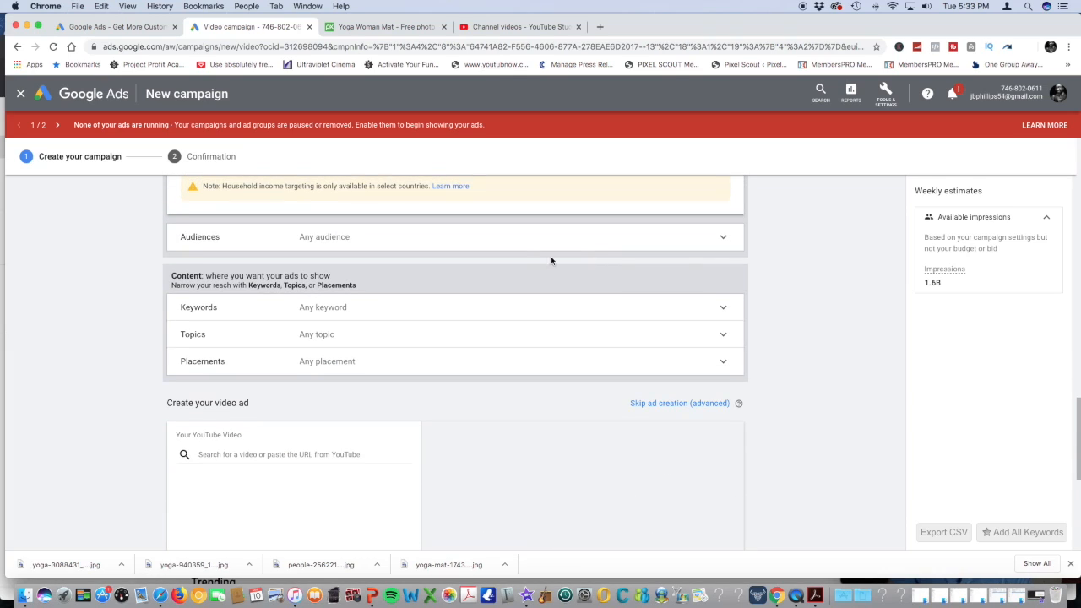
{"action": "left_click", "coordinate": [529, 240]}
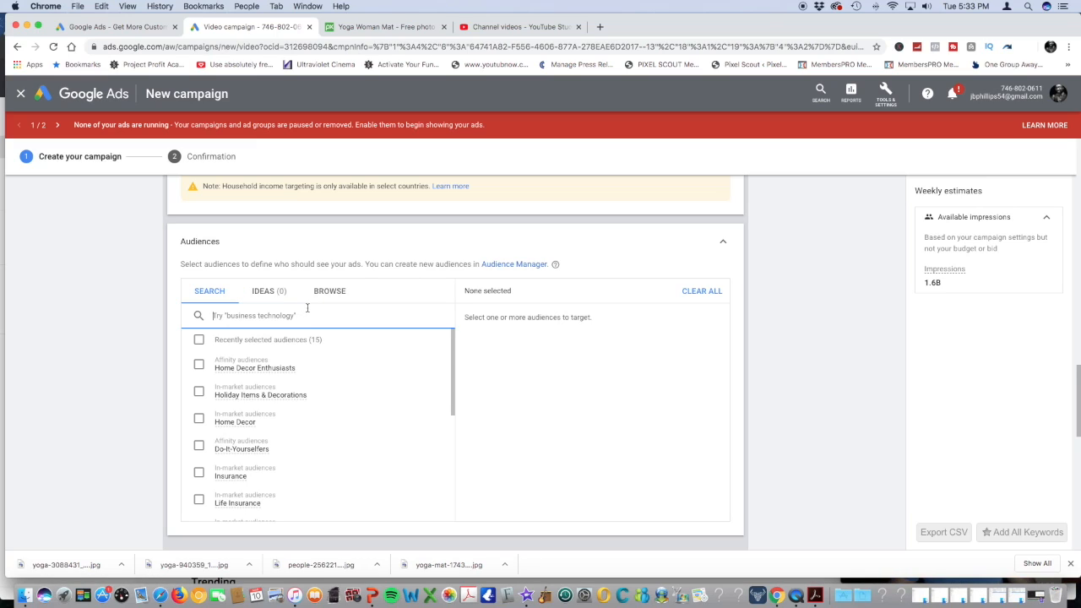
{"action": "type", "text": "yoga"}
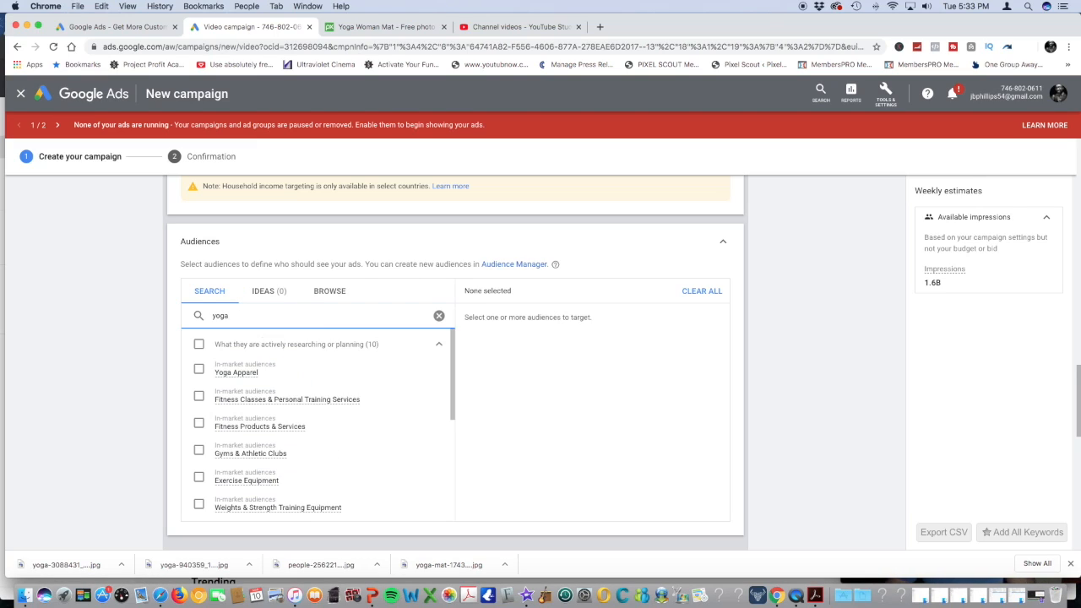
{"action": "left_click", "coordinate": [200, 369]}
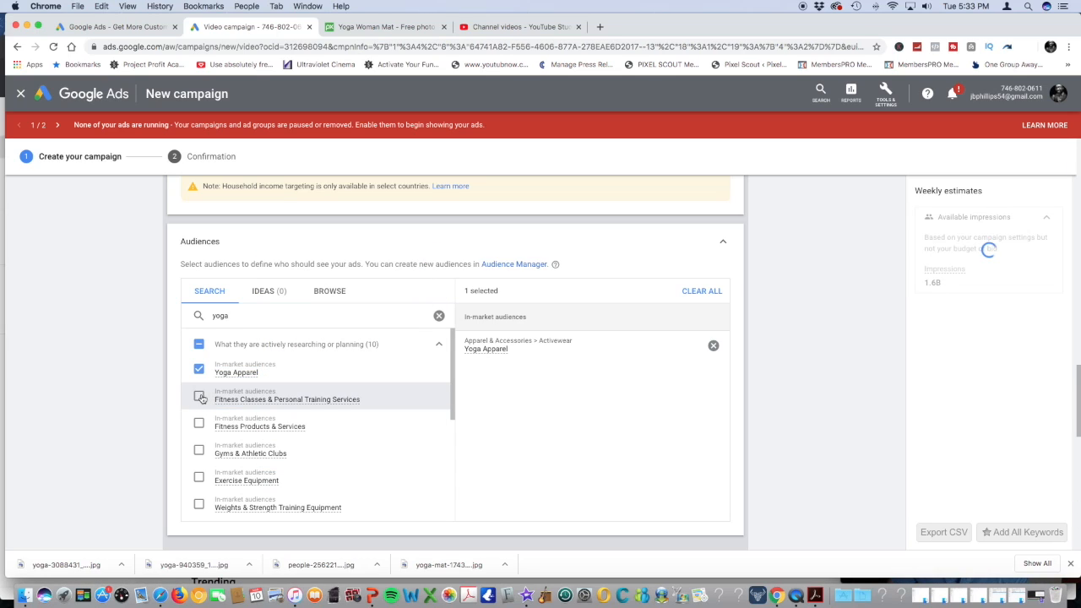
{"action": "scroll", "coordinate": [201, 397], "scroll_direction": "down", "scroll_amount": 1}
{"action": "mouse_move", "coordinate": [331, 372]}
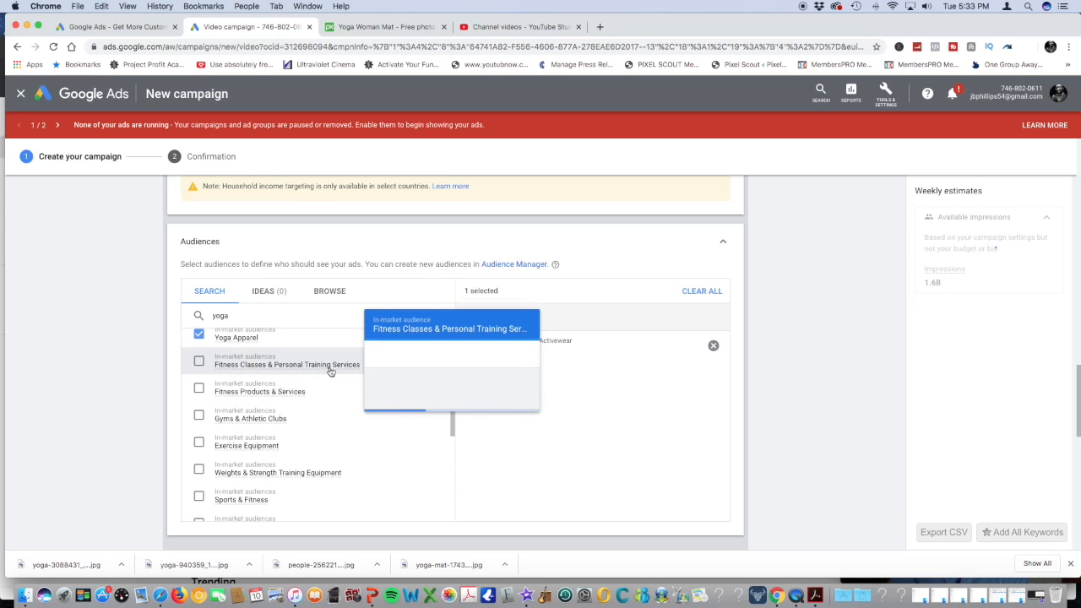
{"action": "left_click", "coordinate": [200, 374]}
Add the in-market audiences Exercise Equipment and Fitness Products & Services to the targeting
{"action": "scroll", "coordinate": [312, 425], "scroll_direction": "down", "scroll_amount": 2}
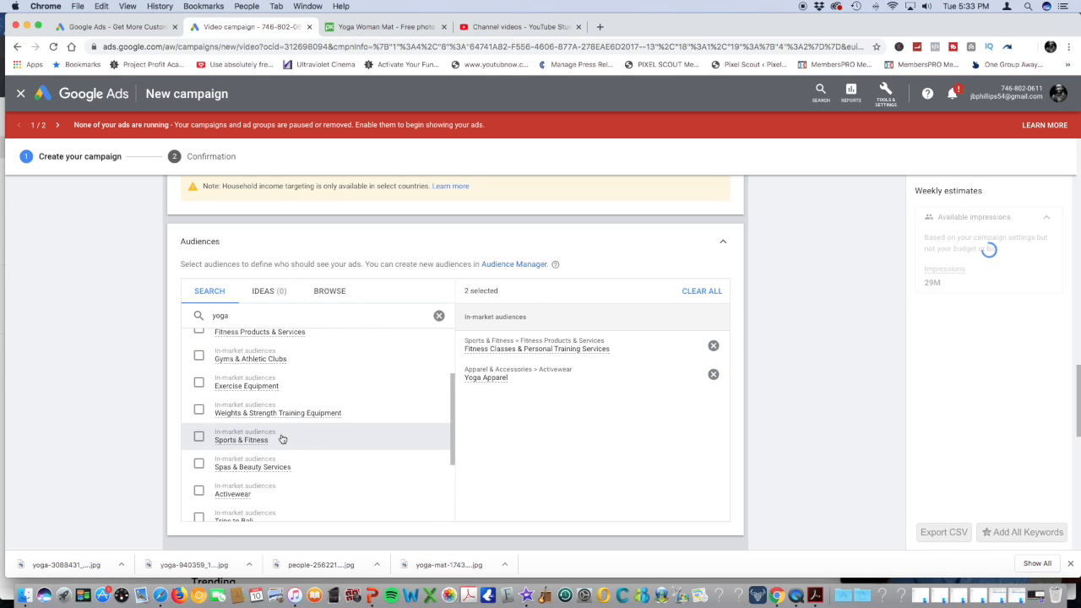
{"action": "scroll", "coordinate": [282, 439], "scroll_direction": "down", "scroll_amount": 1}
{"action": "scroll", "coordinate": [211, 435], "scroll_direction": "up", "scroll_amount": 2}
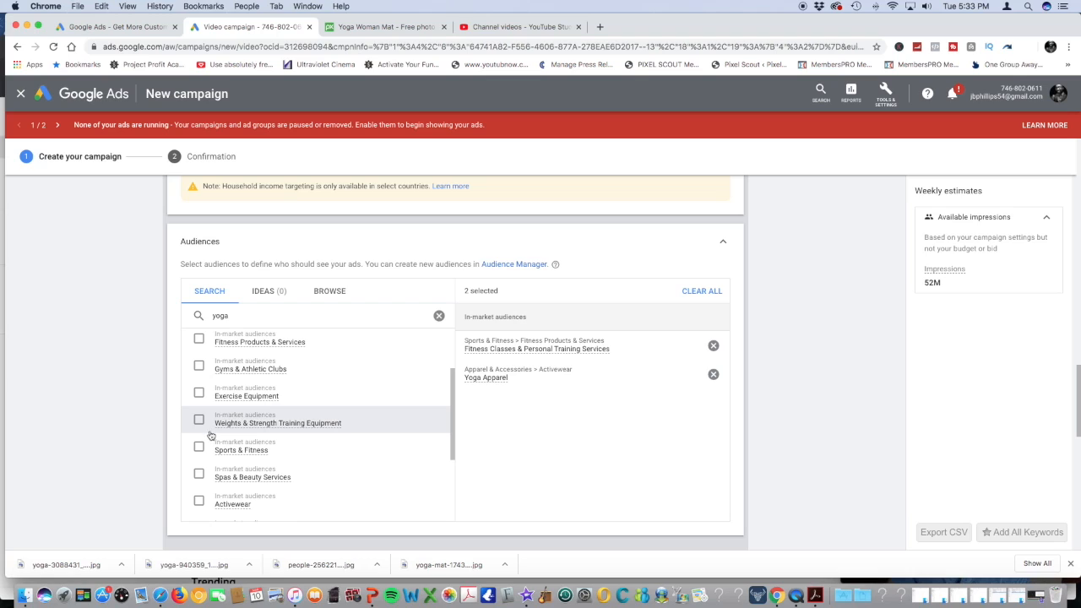
{"action": "scroll", "coordinate": [218, 422], "scroll_direction": "up", "scroll_amount": 1}
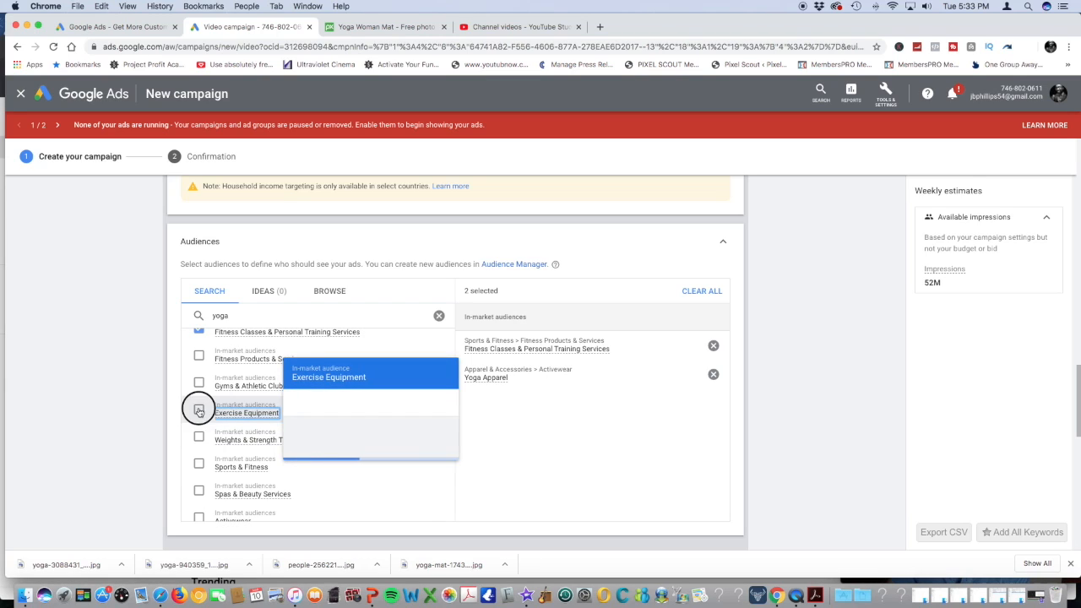
{"action": "left_click", "coordinate": [277, 414]}
{"action": "scroll", "coordinate": [274, 411], "scroll_direction": "up", "scroll_amount": 1}
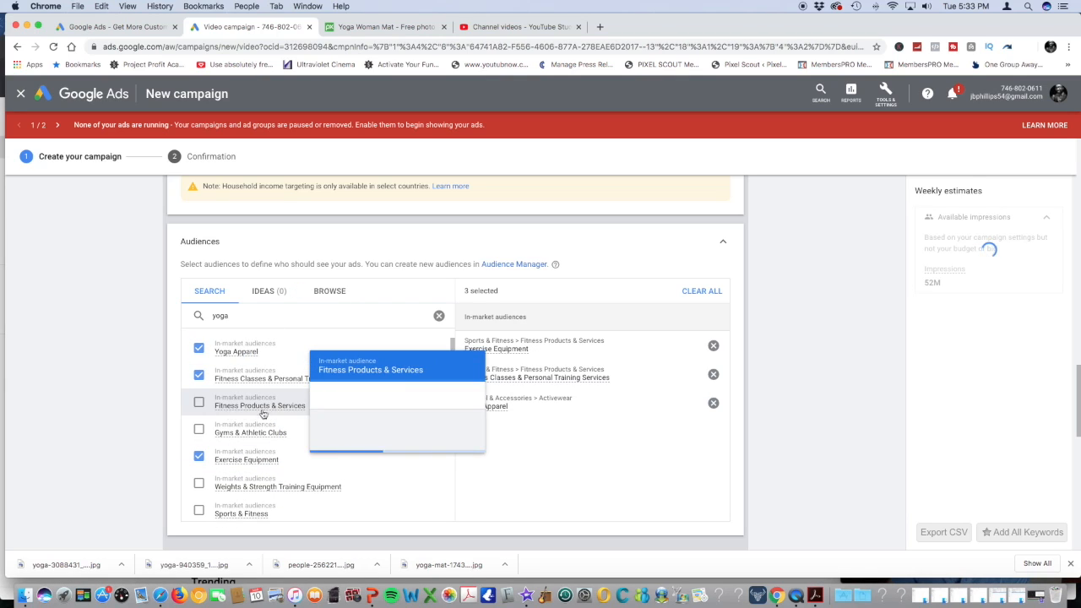
{"action": "left_click", "coordinate": [271, 404]}
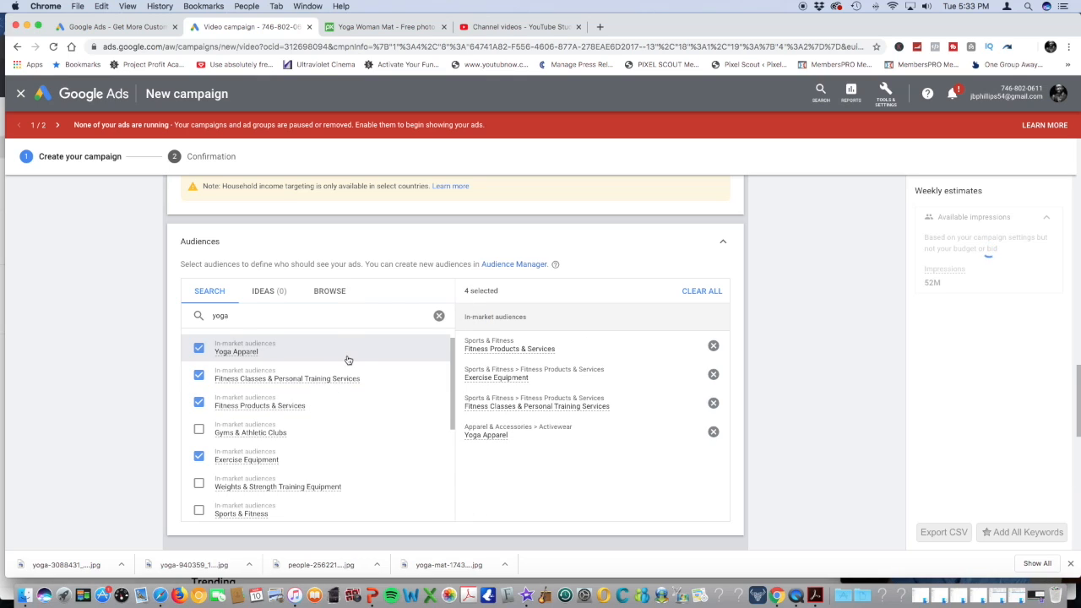
Get keyword ideas for the product "yoga" in the content targeting and add all of them to the keyword list
{"action": "scroll", "coordinate": [316, 358], "scroll_direction": "up", "scroll_amount": 2}
{"action": "scroll", "coordinate": [284, 372], "scroll_direction": "up", "scroll_amount": 1}
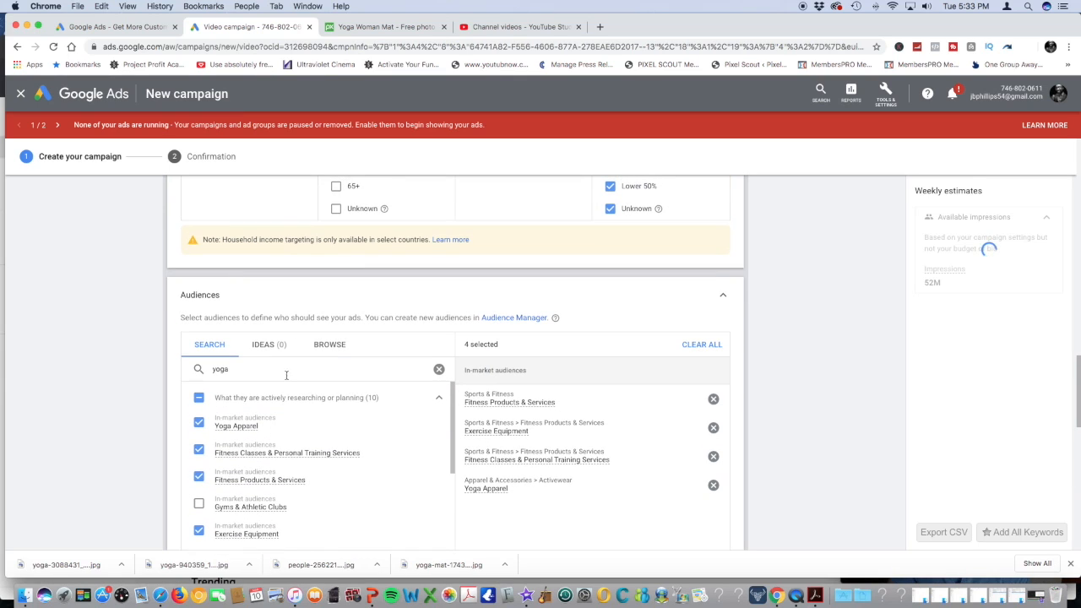
{"action": "scroll", "coordinate": [366, 374], "scroll_direction": "down", "scroll_amount": 5}
{"action": "scroll", "coordinate": [377, 374], "scroll_direction": "down", "scroll_amount": 5}
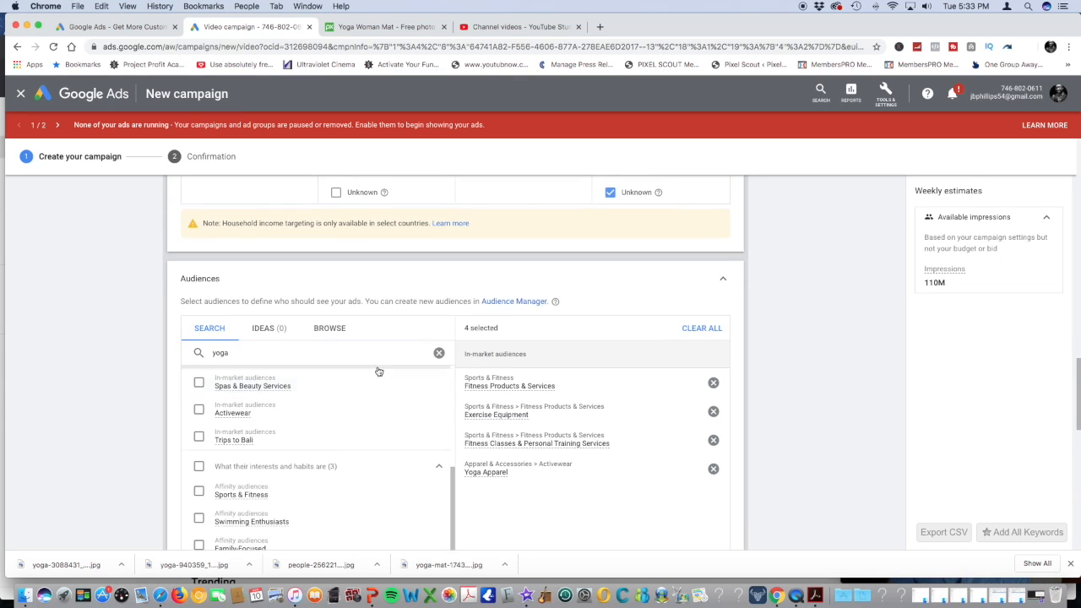
{"action": "scroll", "coordinate": [313, 409], "scroll_direction": "down", "scroll_amount": 3}
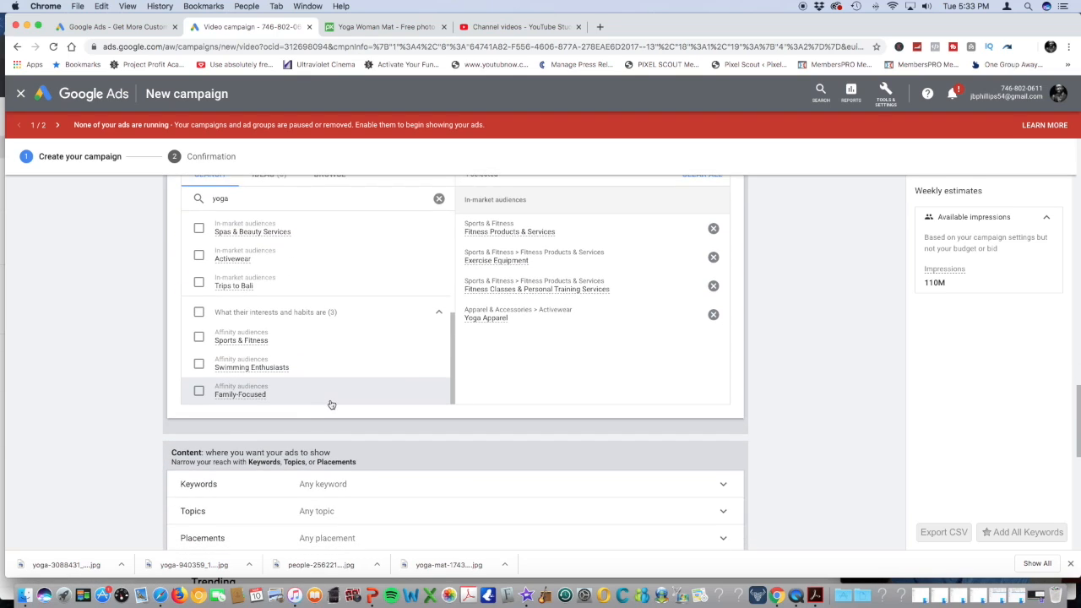
{"action": "left_click", "coordinate": [389, 393]}
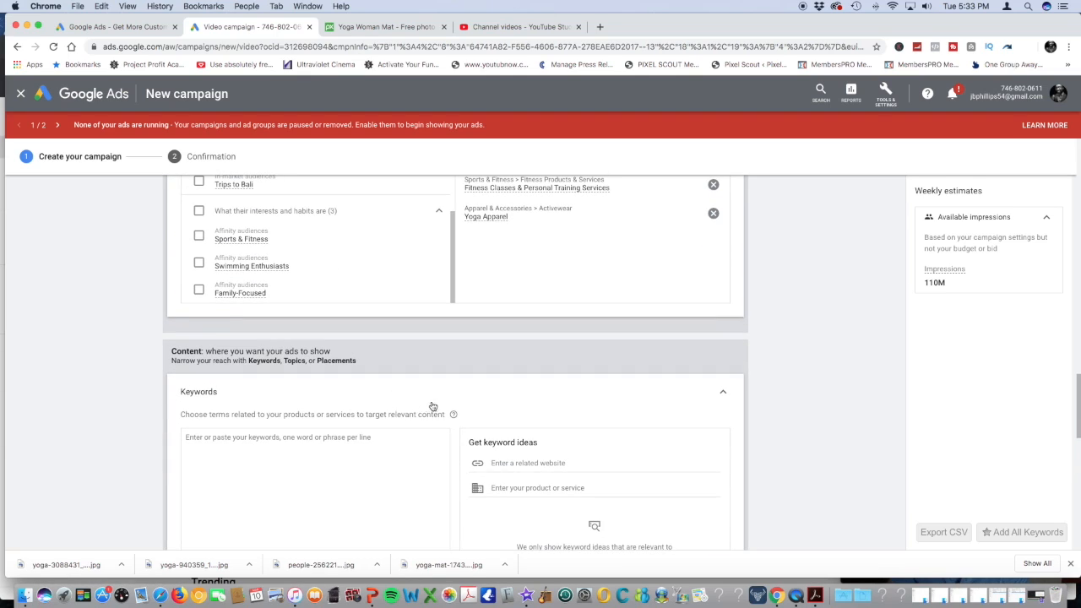
{"action": "scroll", "coordinate": [430, 404], "scroll_direction": "down", "scroll_amount": 3}
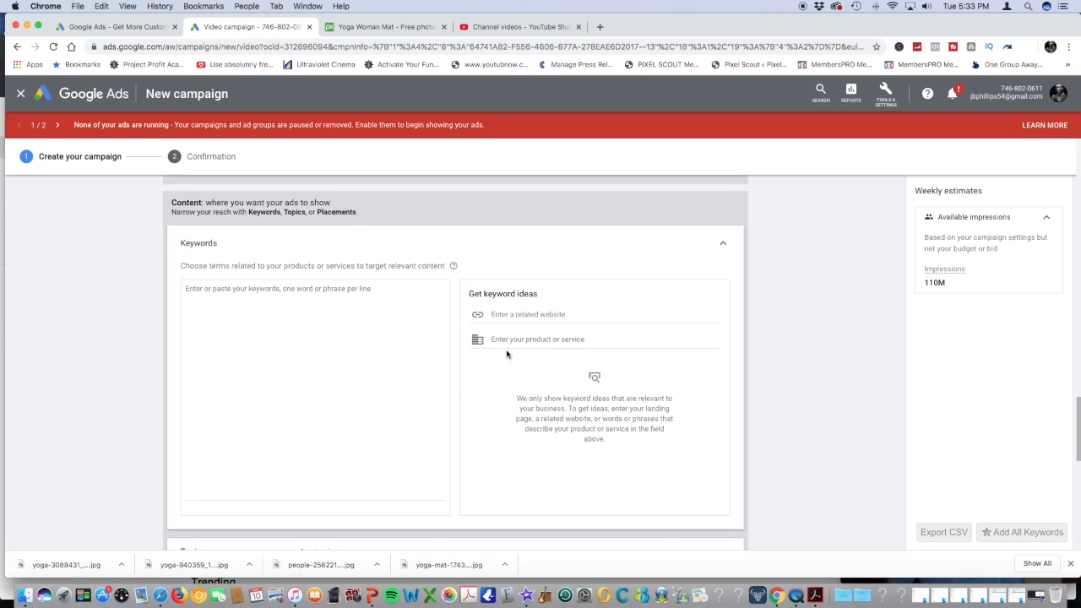
{"action": "left_click", "coordinate": [529, 340]}
{"action": "type", "text": "yoga"}
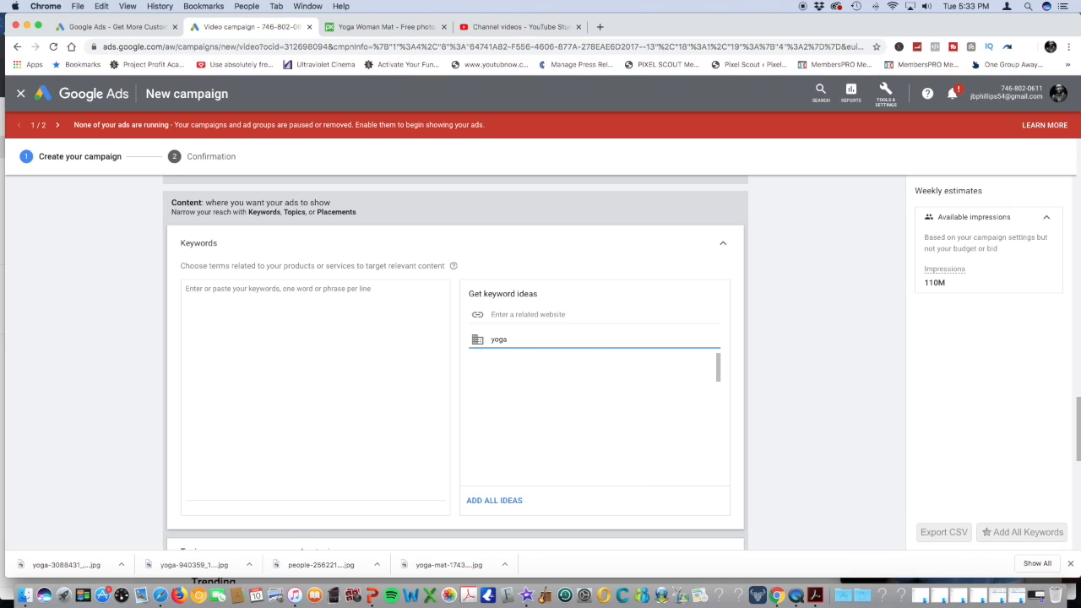
{"action": "left_click", "coordinate": [475, 387]}
{"action": "left_click", "coordinate": [494, 500]}
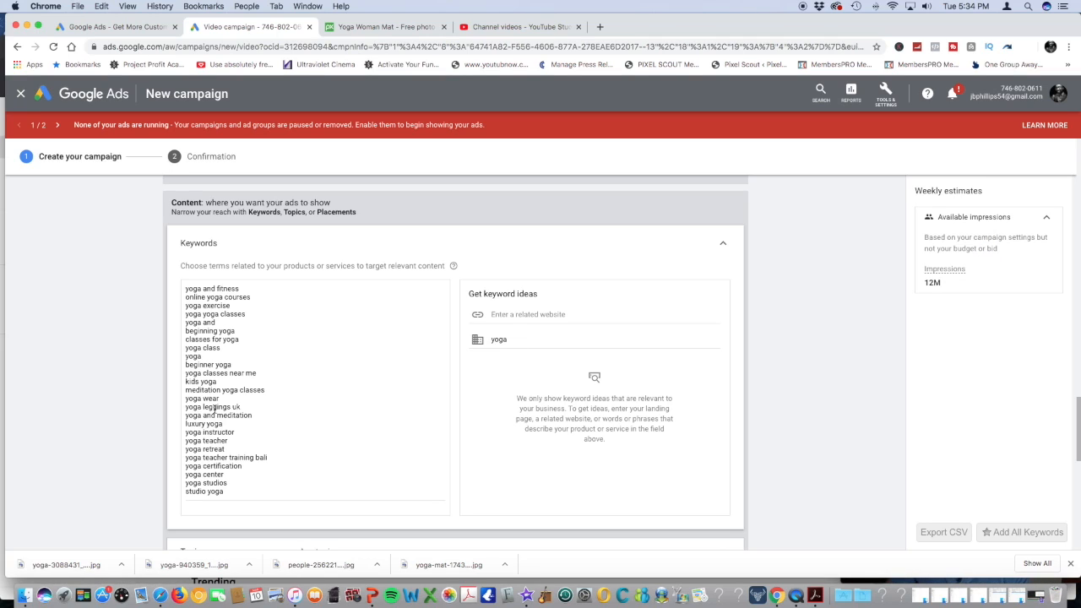
Delete the keywords "kids yoga" and "yoga leggings uk" from the keyword list
{"action": "scroll", "coordinate": [213, 409], "scroll_direction": "down", "scroll_amount": 3}
{"action": "scroll", "coordinate": [214, 409], "scroll_direction": "up", "scroll_amount": 5}
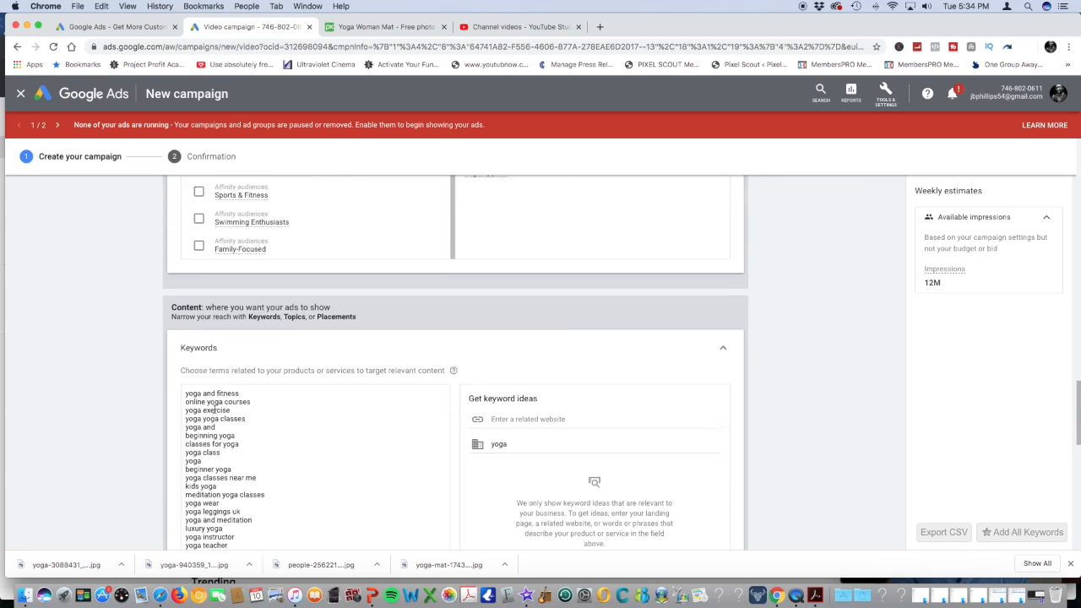
{"action": "scroll", "coordinate": [214, 408], "scroll_direction": "down", "scroll_amount": 2}
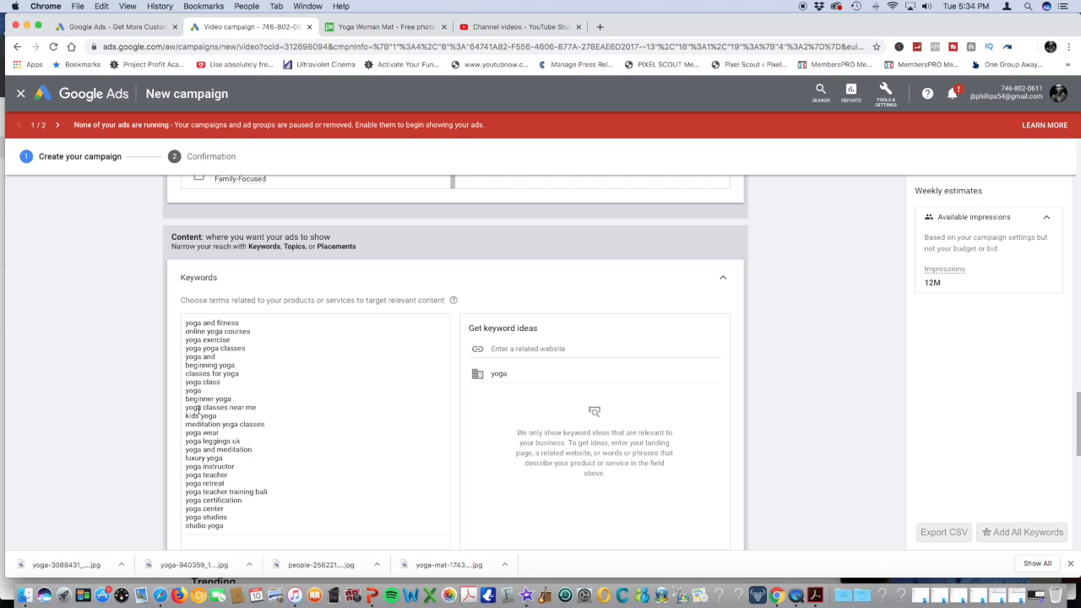
{"action": "left_click_drag", "start_coordinate": [218, 415], "coordinate": [175, 420]}
{"action": "key", "text": "BackSpace"}
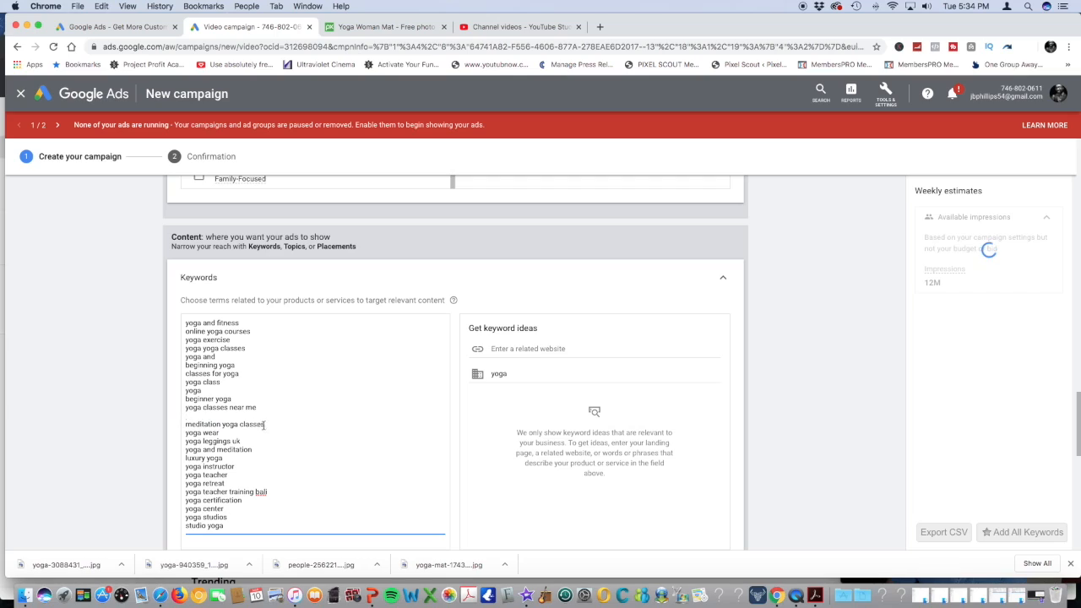
{"action": "left_click_drag", "start_coordinate": [240, 446], "coordinate": [186, 442]}
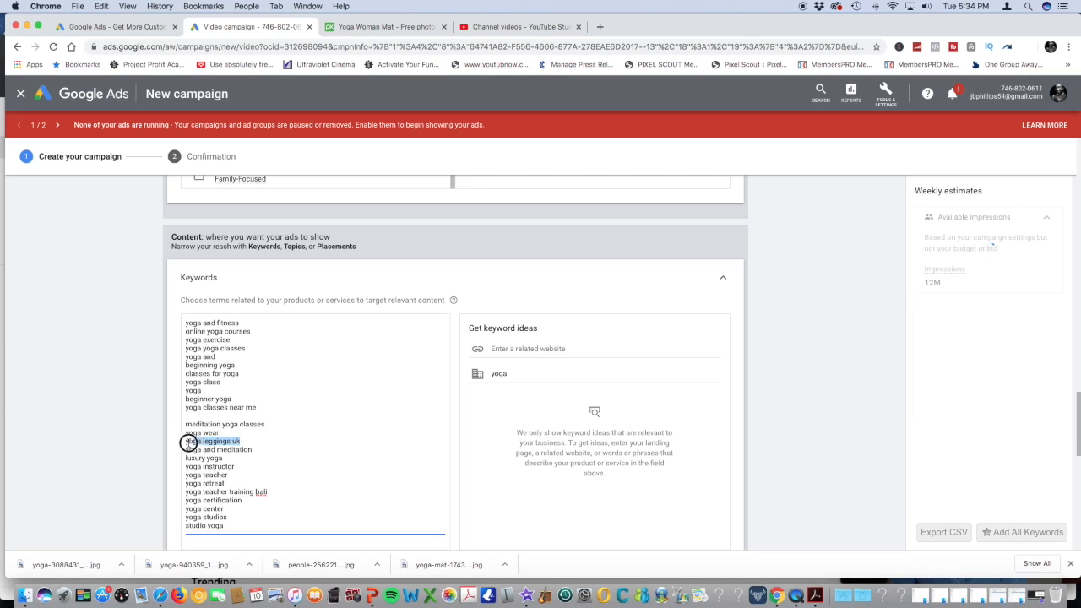
{"action": "key", "text": "BackSpace"}
Get keyword ideas for "yoga mat", add all of them to the keyword list, and collapse the keyword settings
{"action": "left_click", "coordinate": [527, 373]}
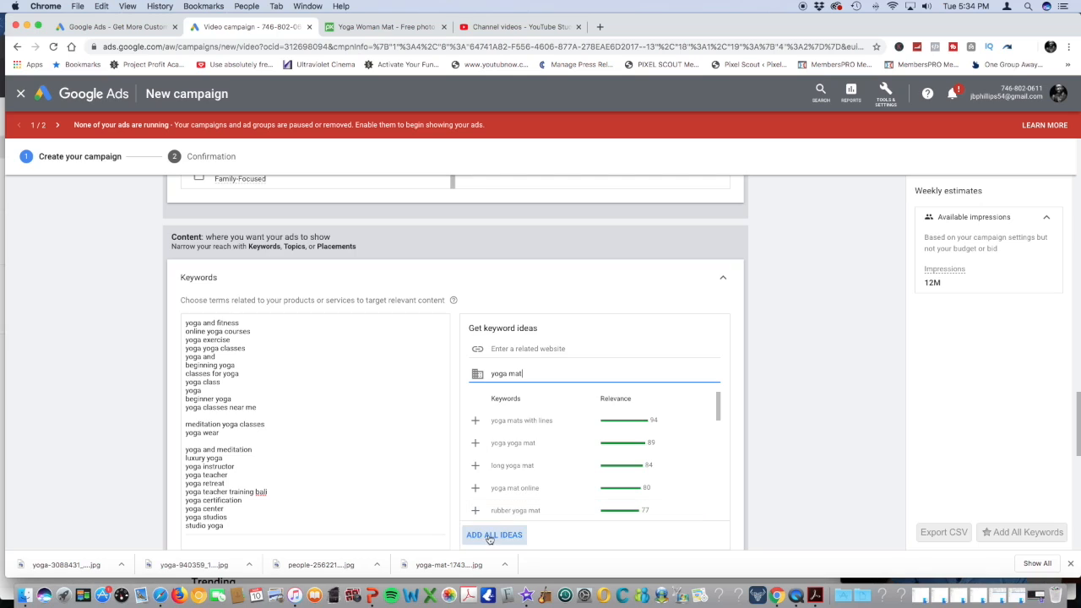
{"action": "left_click", "coordinate": [489, 536]}
{"action": "scroll", "coordinate": [249, 504], "scroll_direction": "down", "scroll_amount": 3}
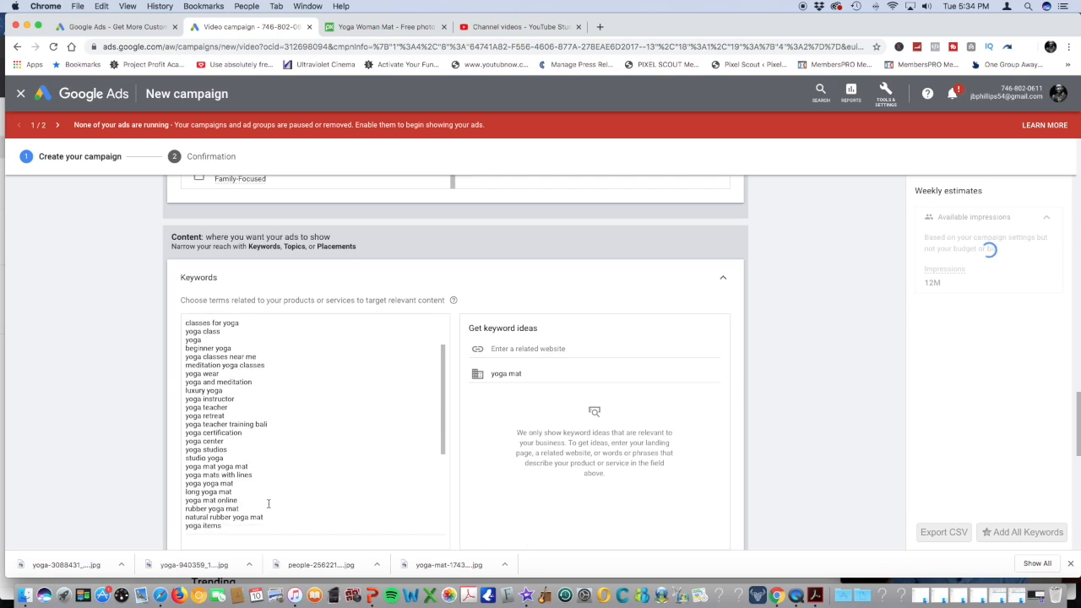
{"action": "scroll", "coordinate": [196, 510], "scroll_direction": "down", "scroll_amount": 2}
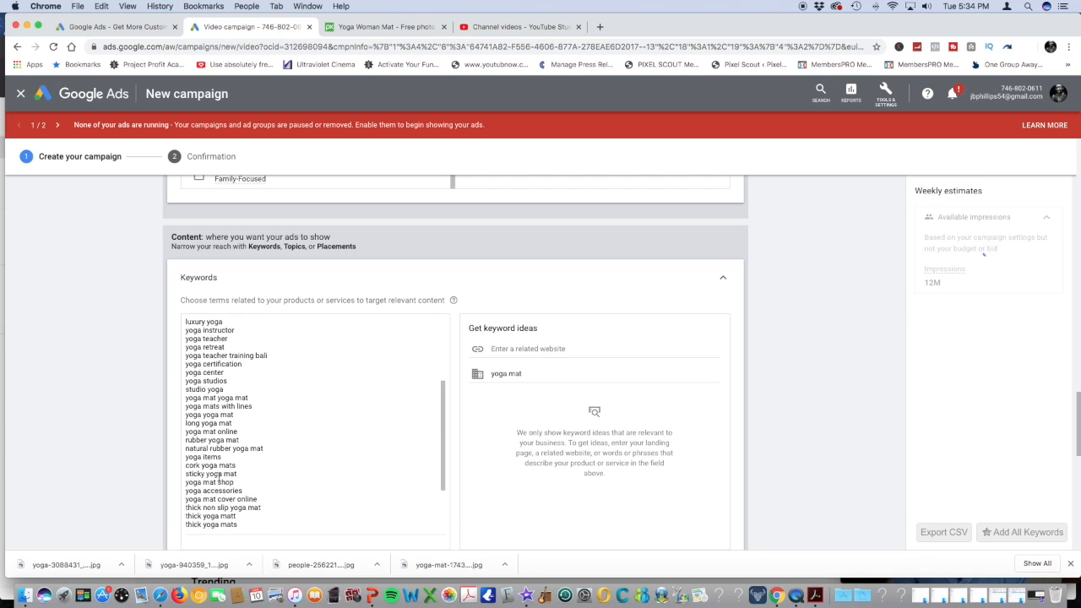
{"action": "scroll", "coordinate": [221, 447], "scroll_direction": "up", "scroll_amount": 10}
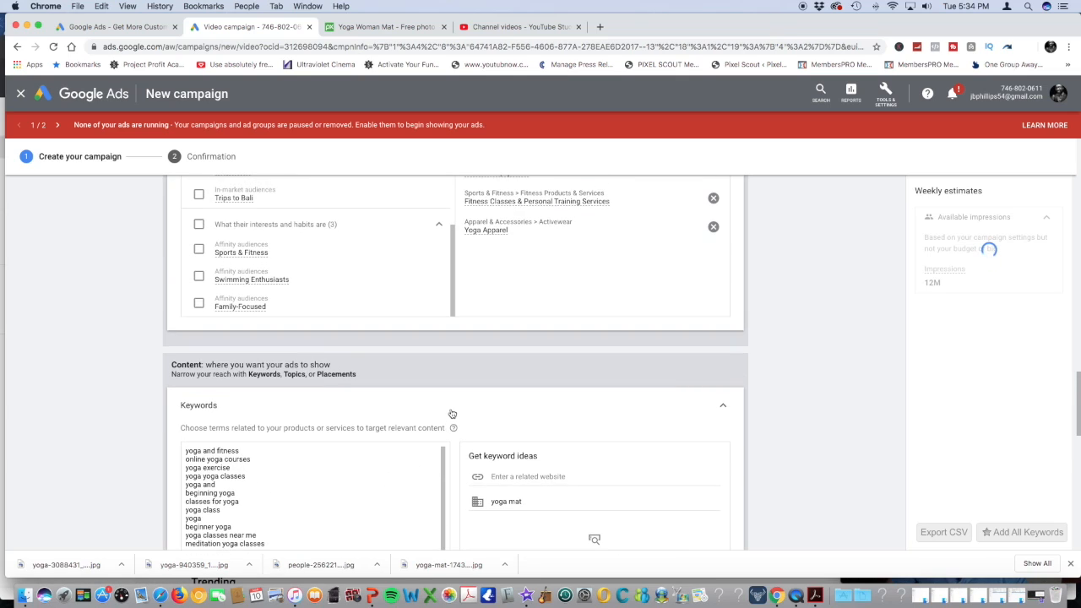
{"action": "scroll", "coordinate": [528, 382], "scroll_direction": "down", "scroll_amount": 5}
{"action": "scroll", "coordinate": [529, 382], "scroll_direction": "down", "scroll_amount": 1}
{"action": "left_click", "coordinate": [722, 211]}
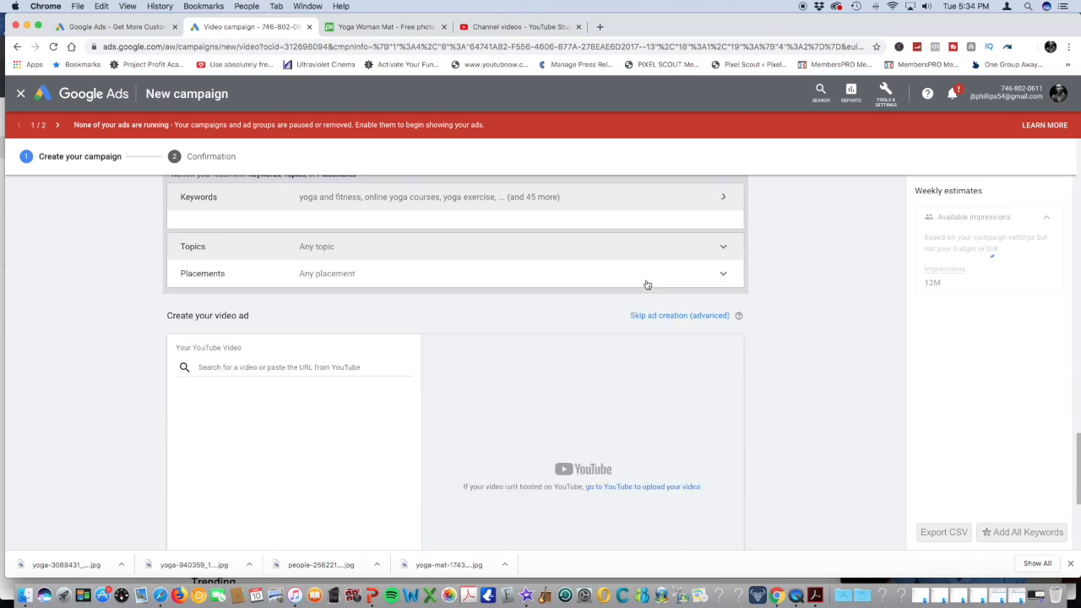
Search the topics for "yoga", target Yoga & Pilates under Fitness, and collapse the topic settings
{"action": "left_click", "coordinate": [314, 228]}
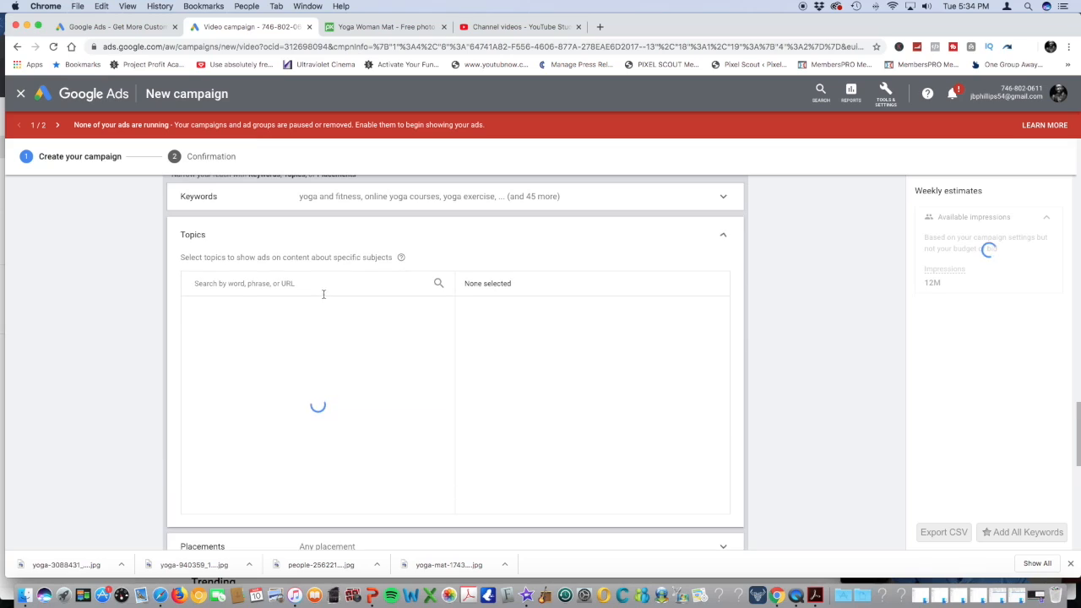
{"action": "left_click", "coordinate": [278, 285]}
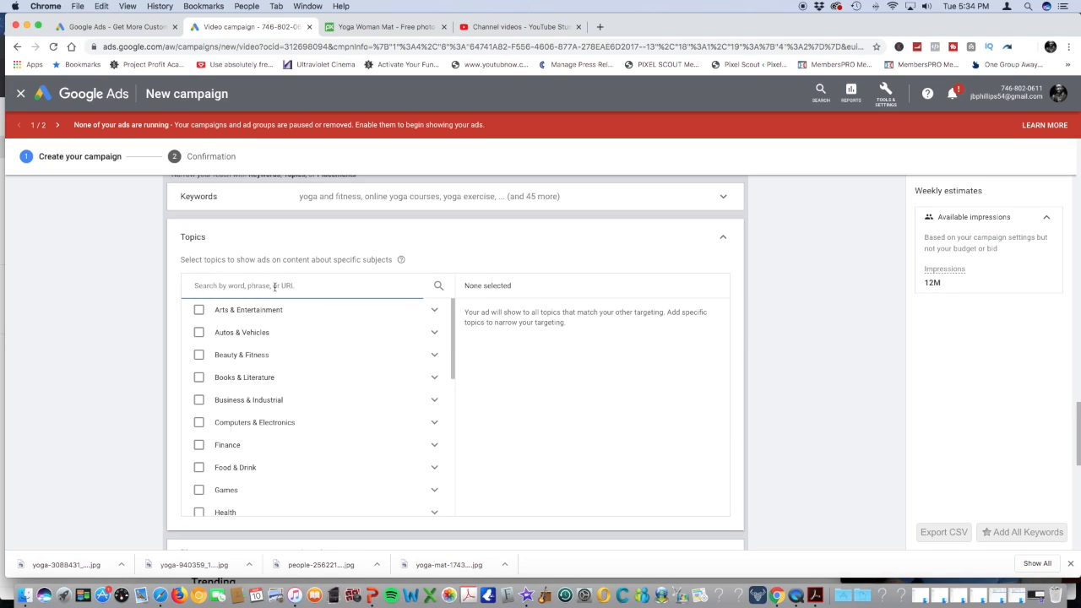
{"action": "type", "text": "yoga"}
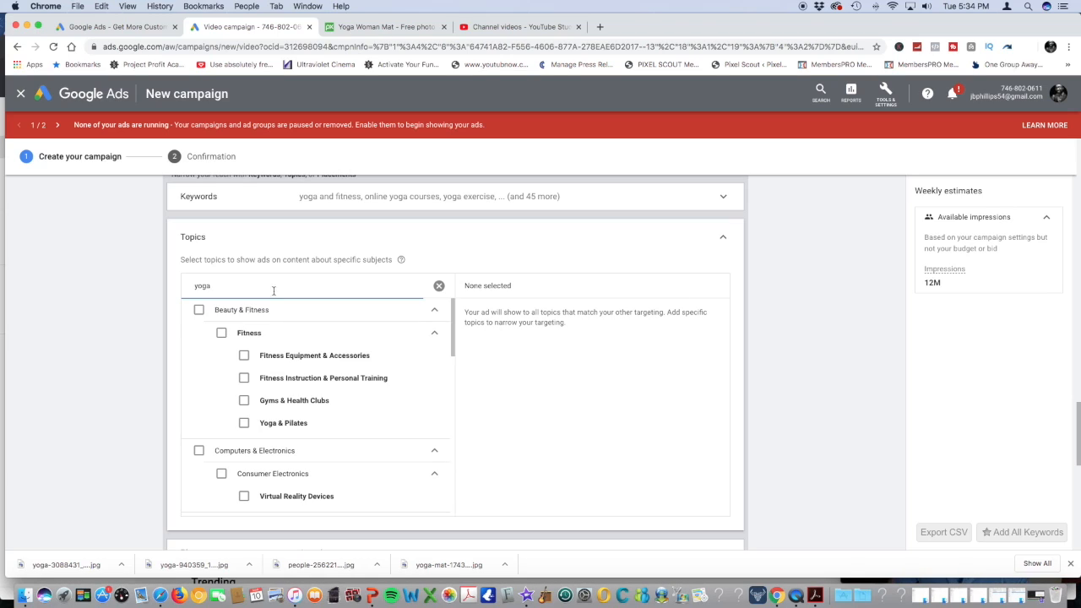
{"action": "left_click", "coordinate": [245, 423]}
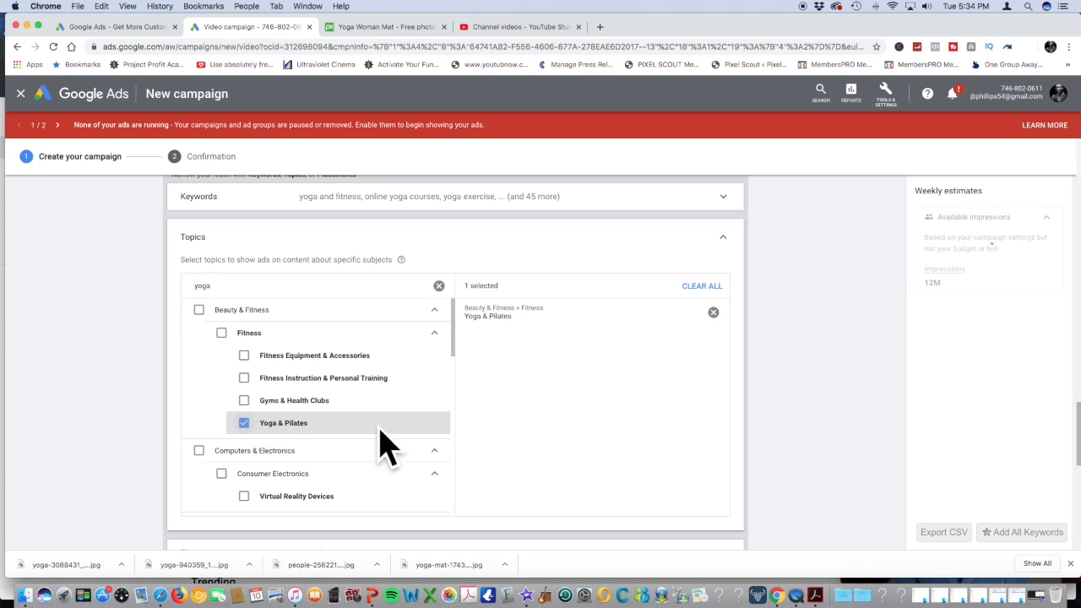
{"action": "scroll", "coordinate": [363, 314], "scroll_direction": "down", "scroll_amount": 3}
{"action": "scroll", "coordinate": [348, 316], "scroll_direction": "down", "scroll_amount": 2}
{"action": "left_click", "coordinate": [723, 237]}
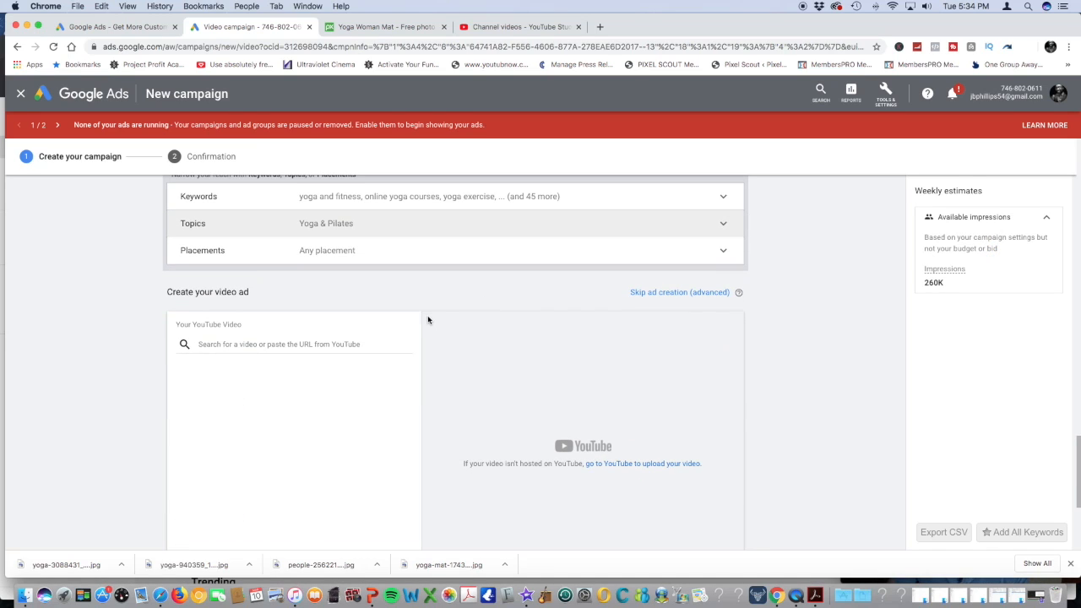
Examine the available placement targeting options and collapse them without adding any placement
{"action": "left_click", "coordinate": [252, 252]}
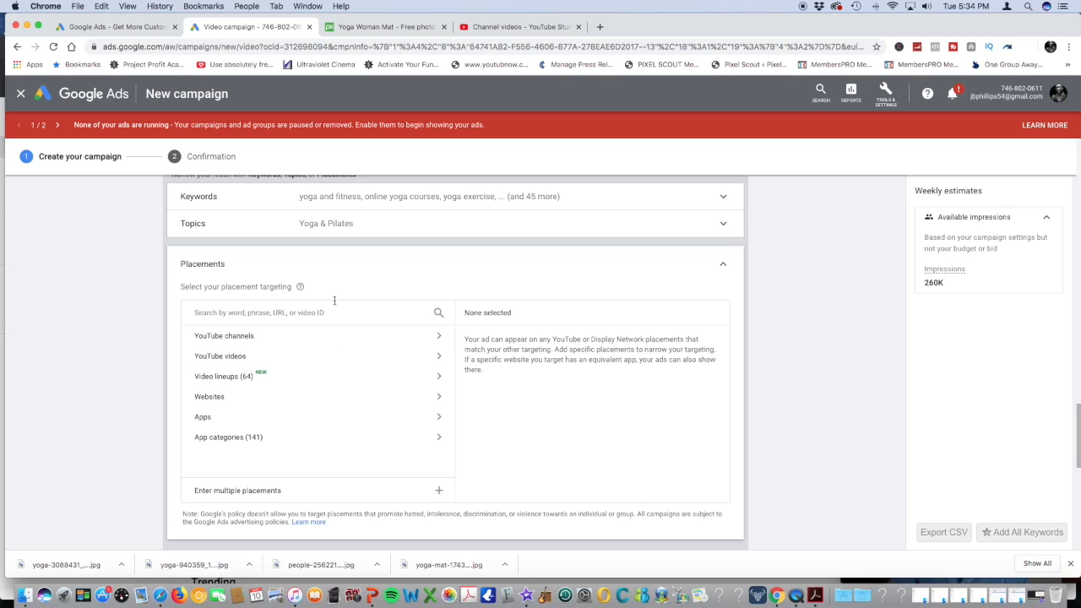
{"action": "left_click", "coordinate": [722, 265]}
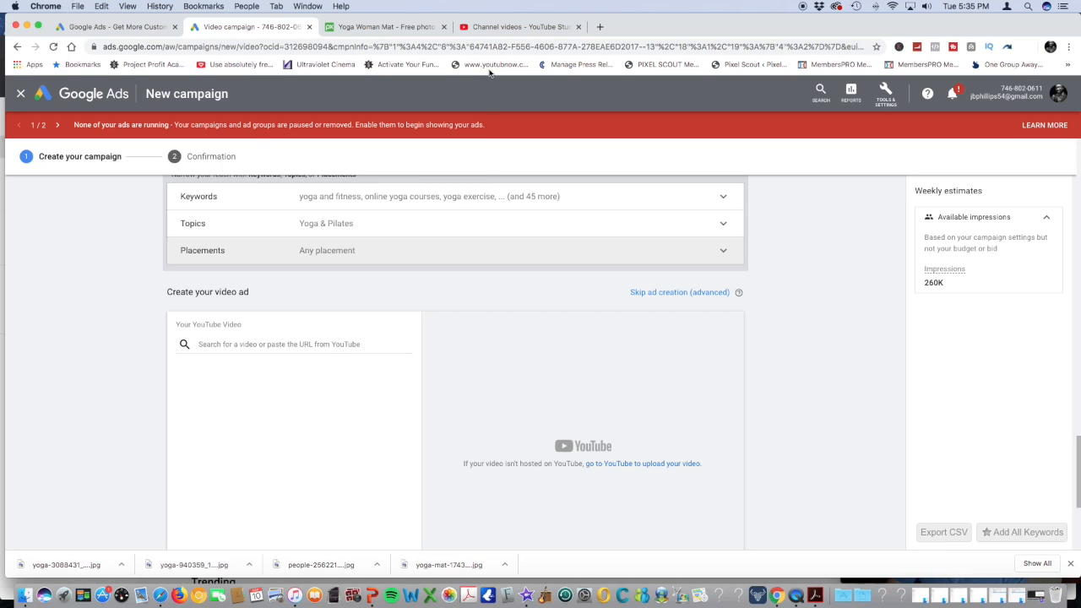
Switch to the channel videos page in YouTube Studio
{"action": "left_click", "coordinate": [521, 28]}
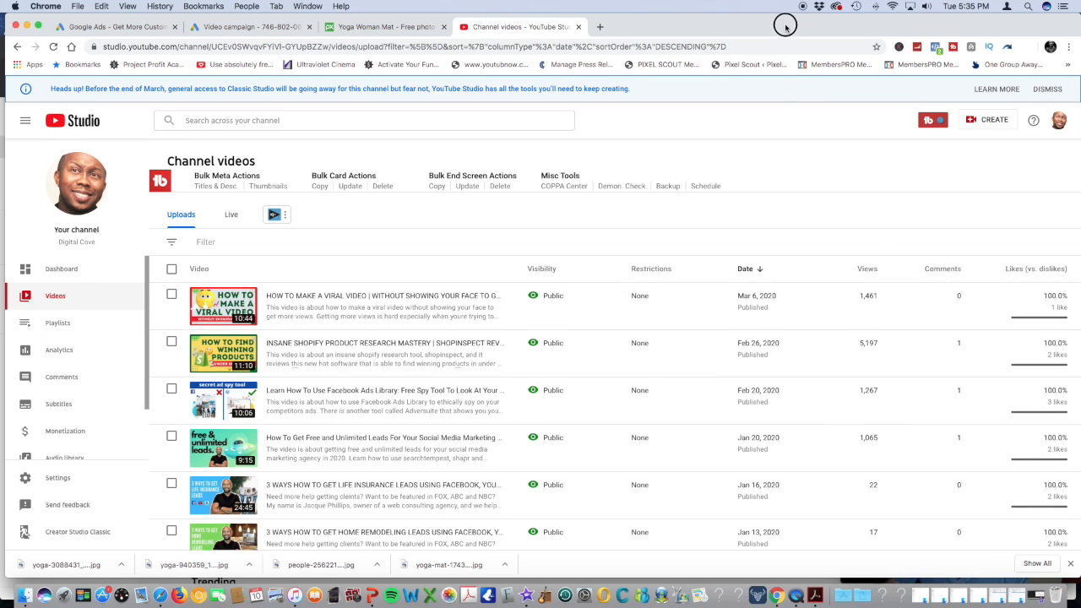
{"action": "left_click_drag", "start_coordinate": [785, 28], "coordinate": [784, 158]}
{"action": "left_click", "coordinate": [807, 53]}
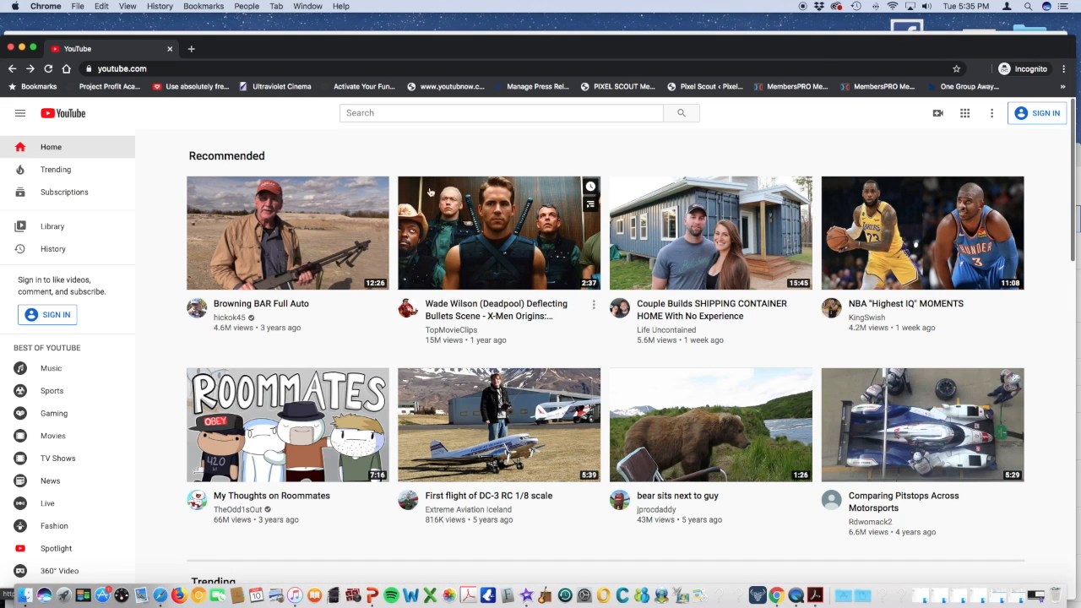
{"action": "left_click_drag", "start_coordinate": [920, 44], "coordinate": [920, 107]}
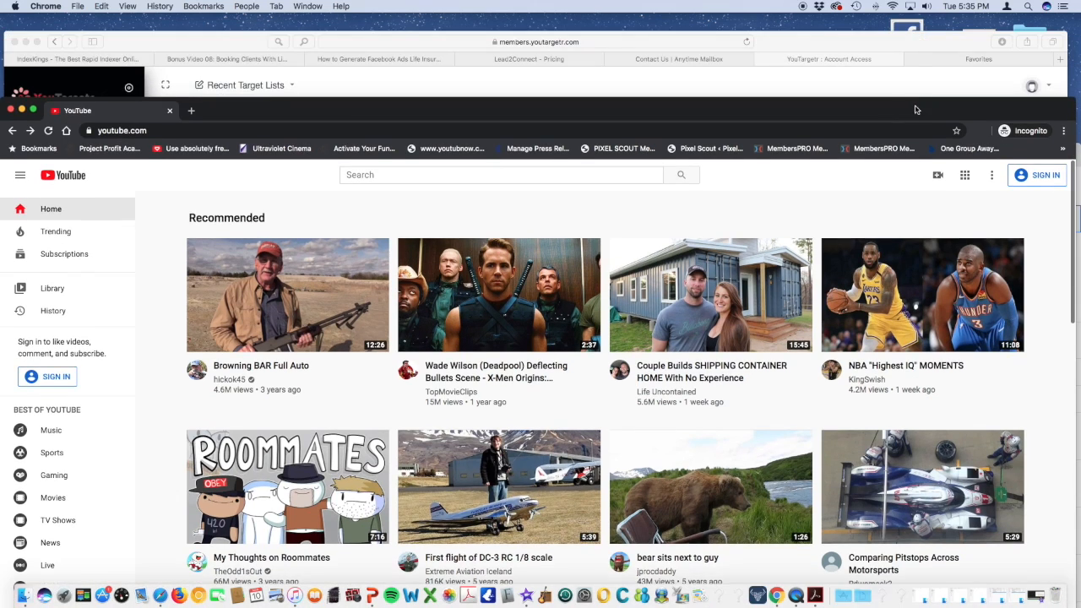
{"action": "left_click", "coordinate": [887, 37]}
{"action": "left_click_drag", "start_coordinate": [823, 44], "coordinate": [564, 45]}
{"action": "left_click", "coordinate": [875, 60]}
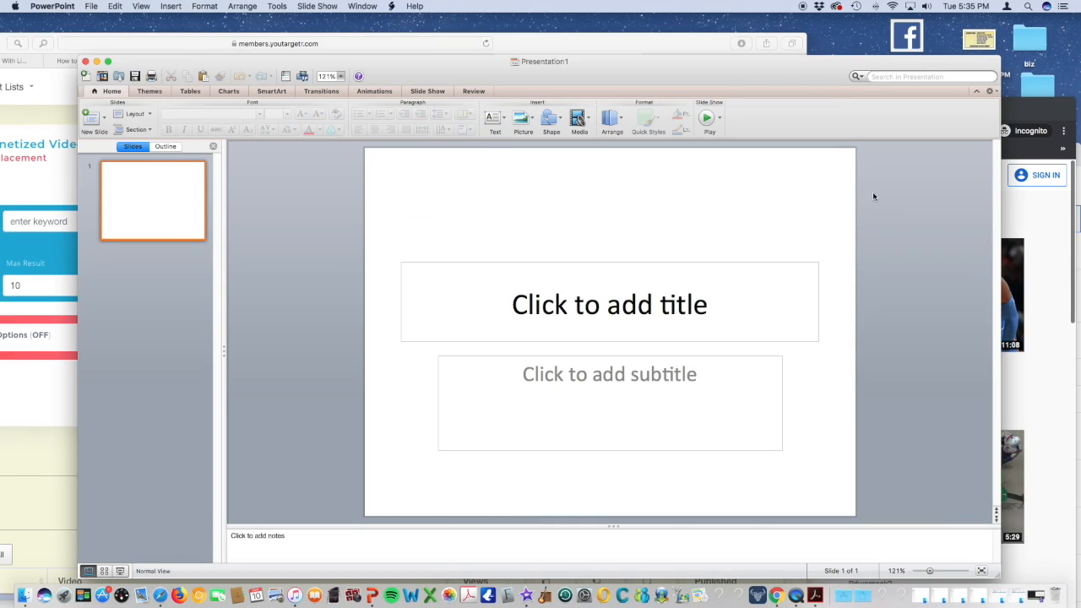
{"action": "left_click", "coordinate": [776, 595]}
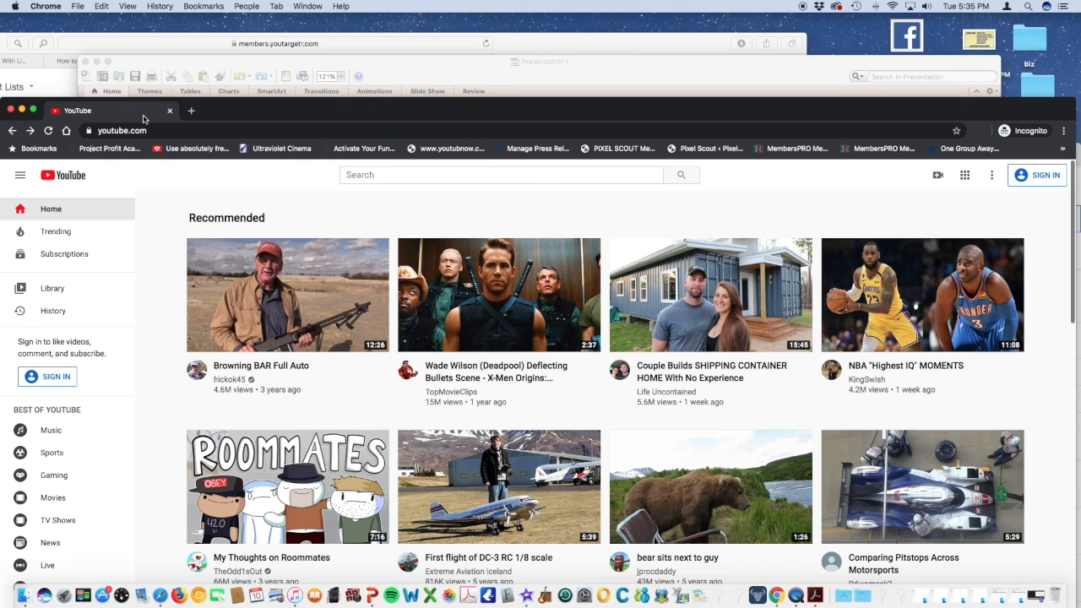
{"action": "left_click_drag", "start_coordinate": [328, 111], "coordinate": [428, 105]}
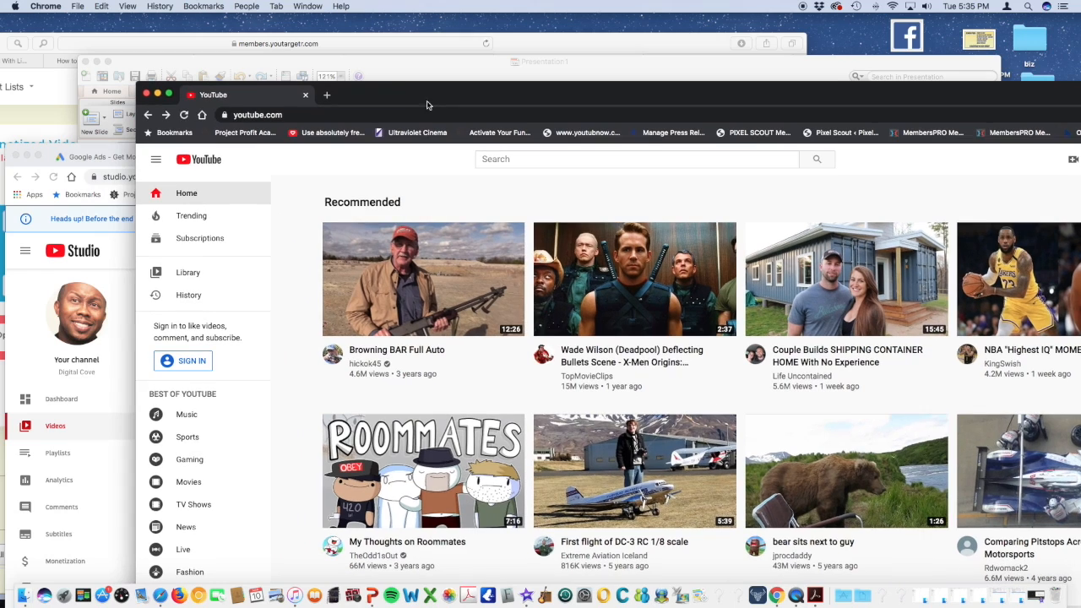
{"action": "left_click", "coordinate": [68, 38]}
{"action": "left_click_drag", "start_coordinate": [67, 40], "coordinate": [400, 204]}
{"action": "left_click", "coordinate": [62, 150]}
{"action": "left_click_drag", "start_coordinate": [107, 150], "coordinate": [106, 26]}
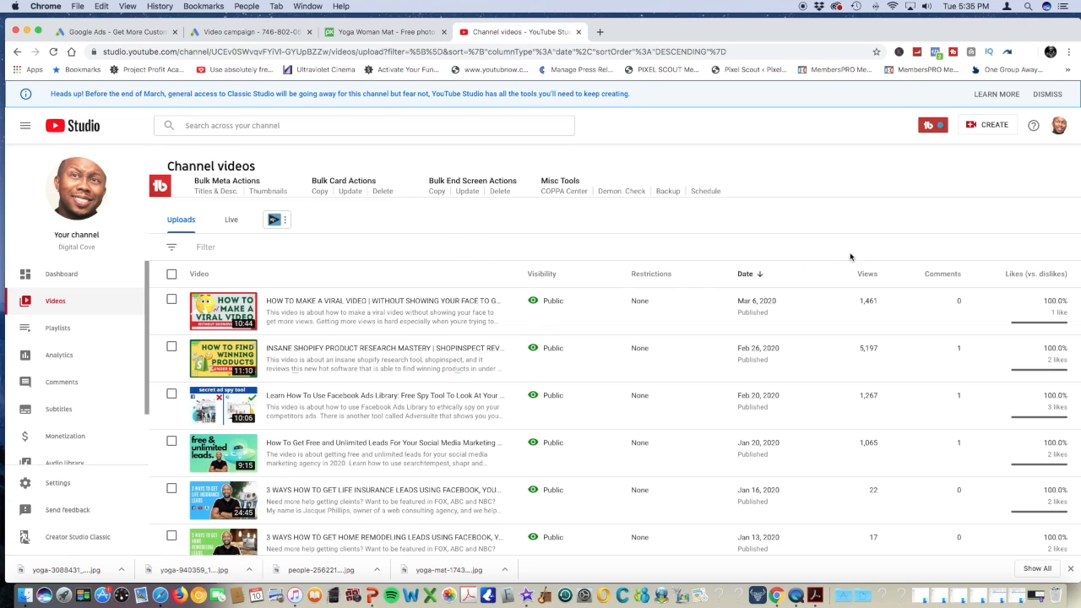
Bring up the video upload dialog and its file browser, and close both without uploading a file
{"action": "left_click", "coordinate": [989, 128]}
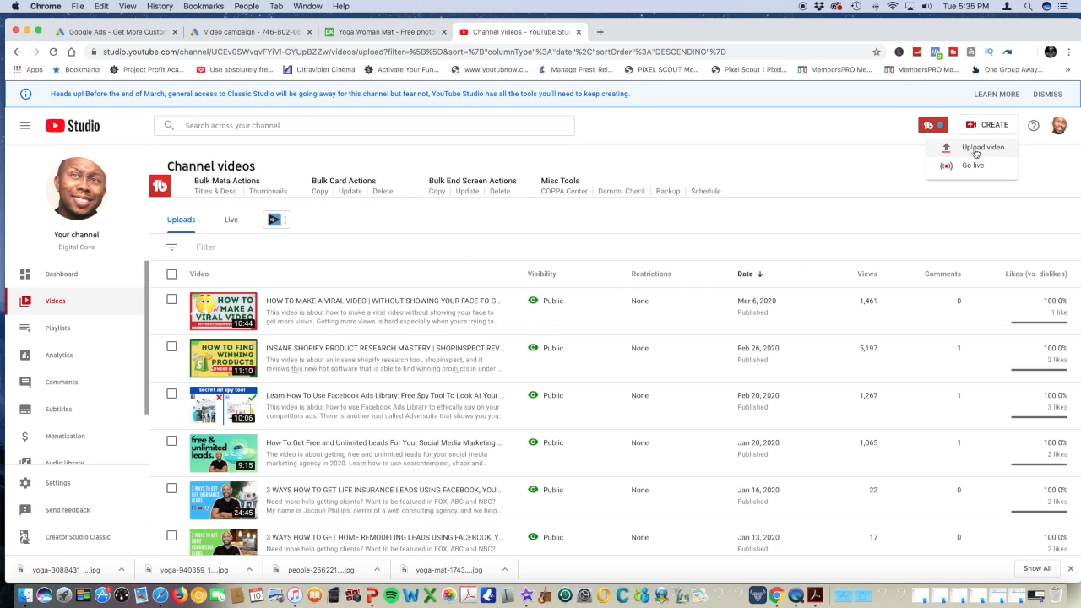
{"action": "left_click", "coordinate": [980, 148]}
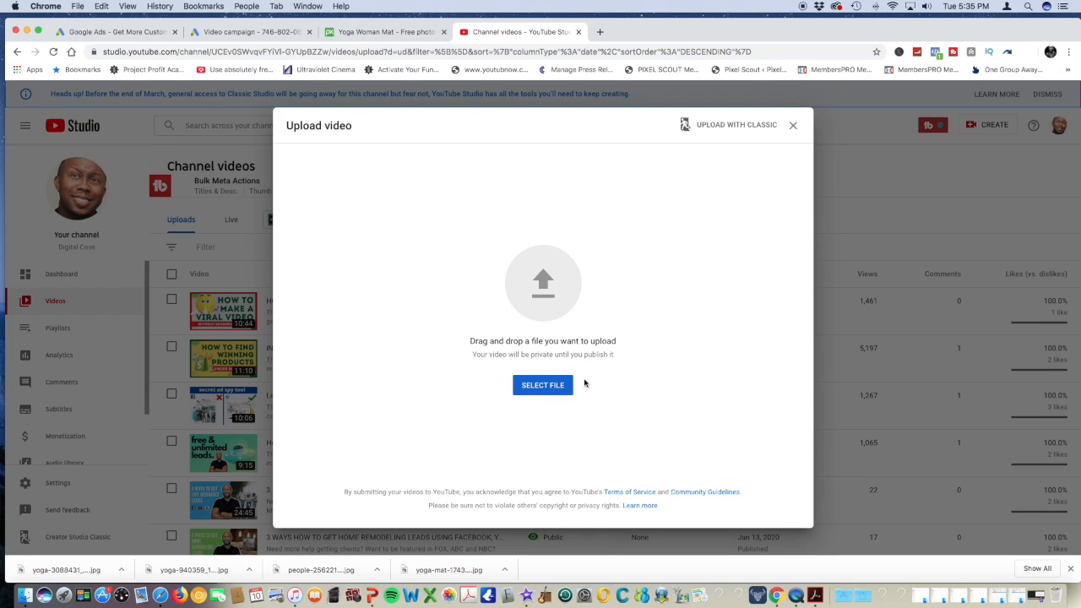
{"action": "left_click", "coordinate": [529, 386]}
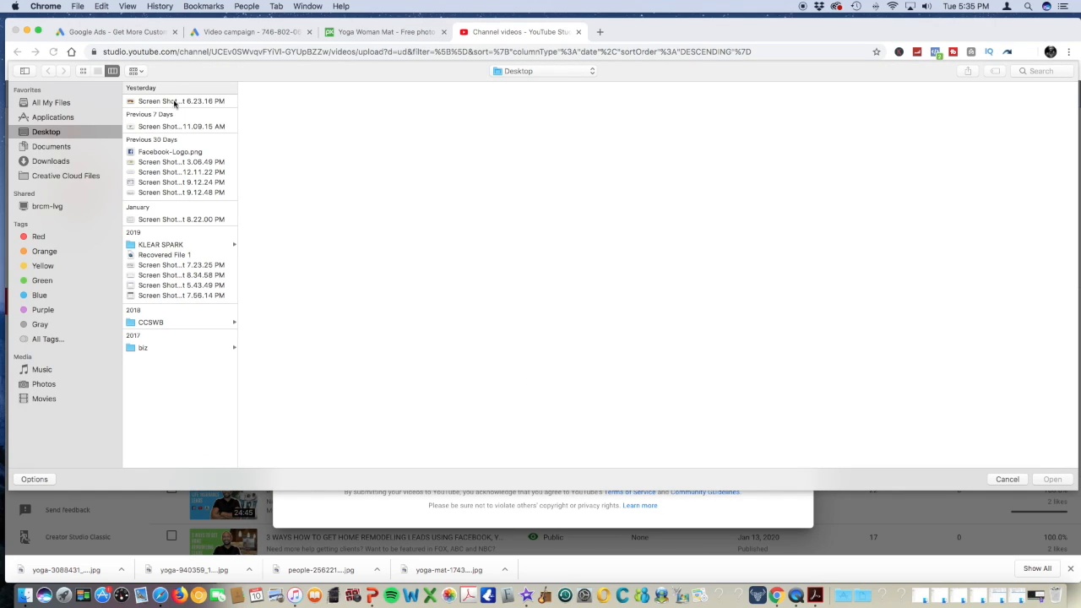
{"action": "left_click", "coordinate": [1008, 479]}
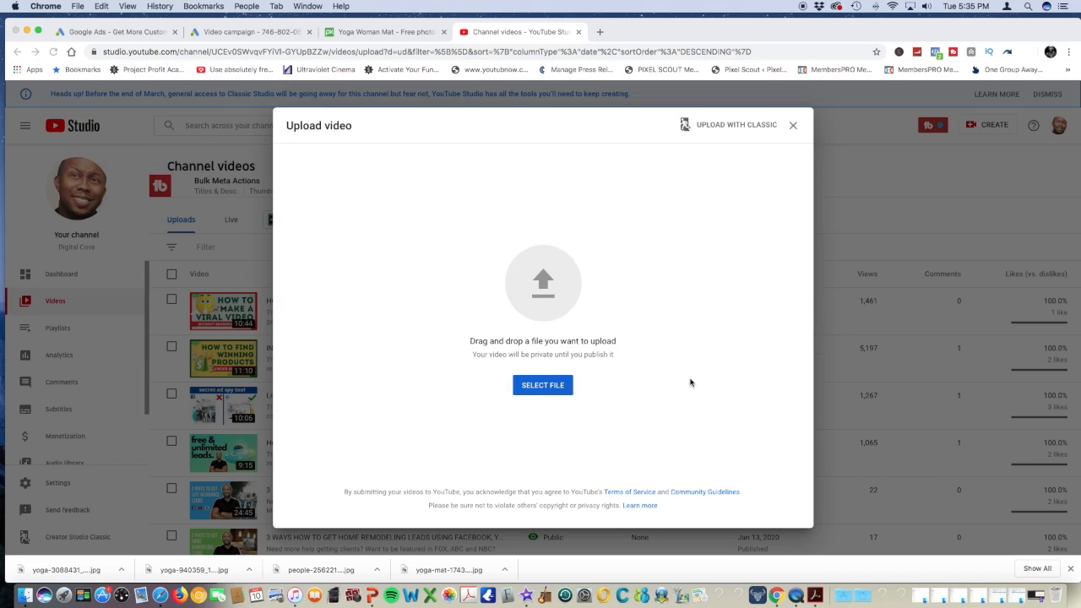
{"action": "left_click", "coordinate": [794, 125]}
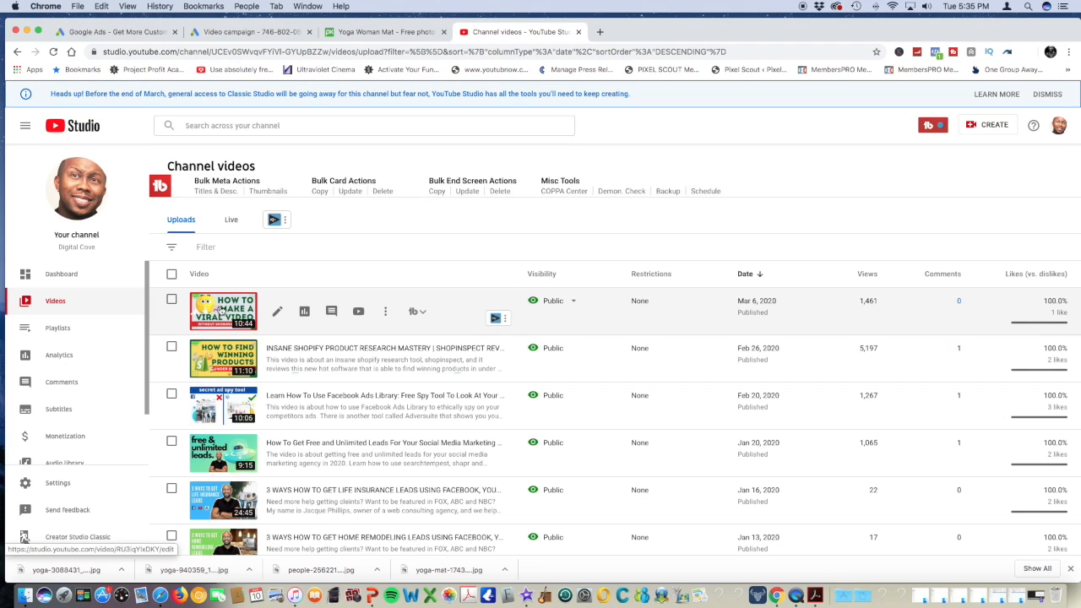
Copy the link of the channel video "HOW TO MAKE A VIRAL VIDEO" and use it as the YouTube video for the Google Ads video ad
{"action": "left_click", "coordinate": [226, 310]}
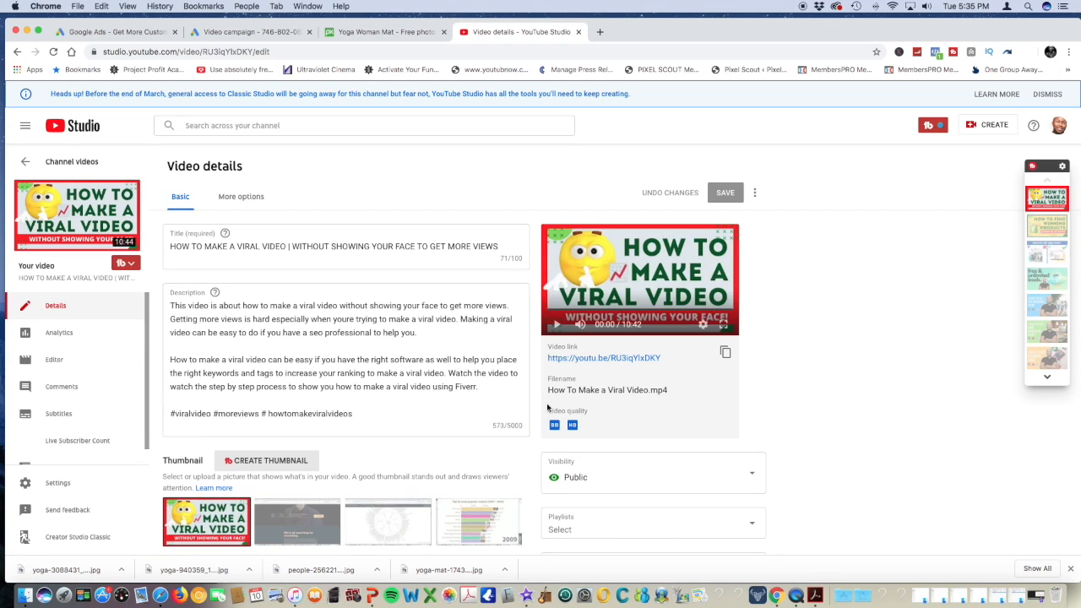
{"action": "triple_click", "coordinate": [551, 360]}
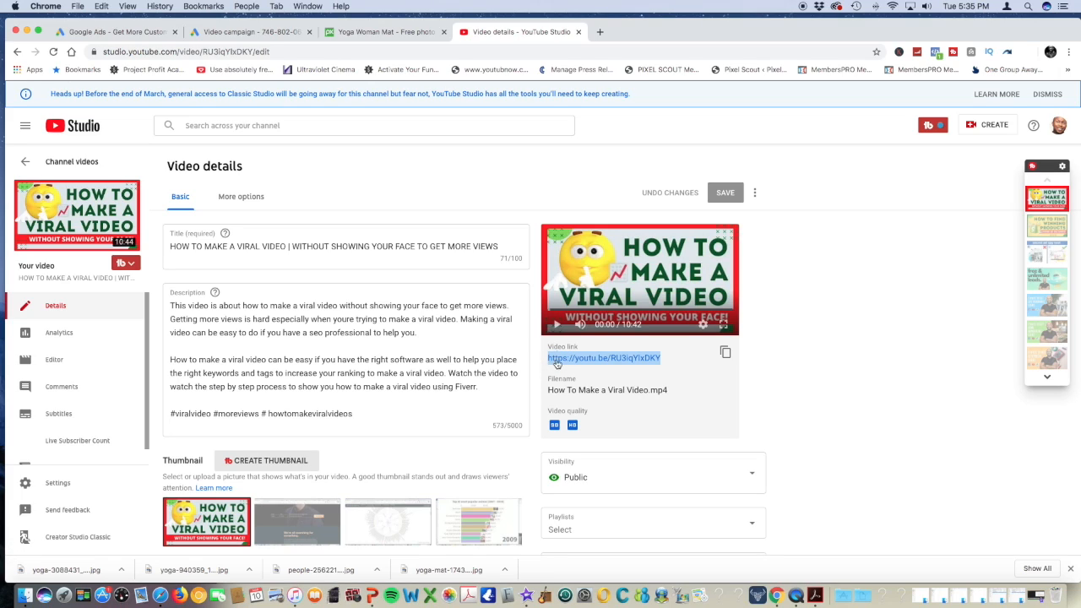
{"action": "left_click", "coordinate": [264, 33]}
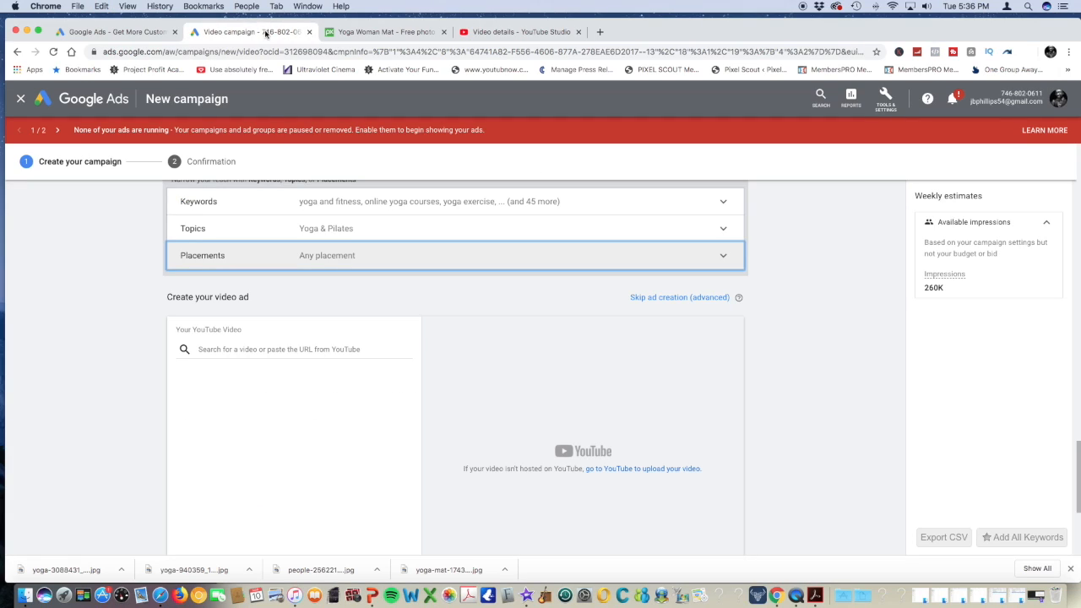
{"action": "left_click", "coordinate": [315, 349]}
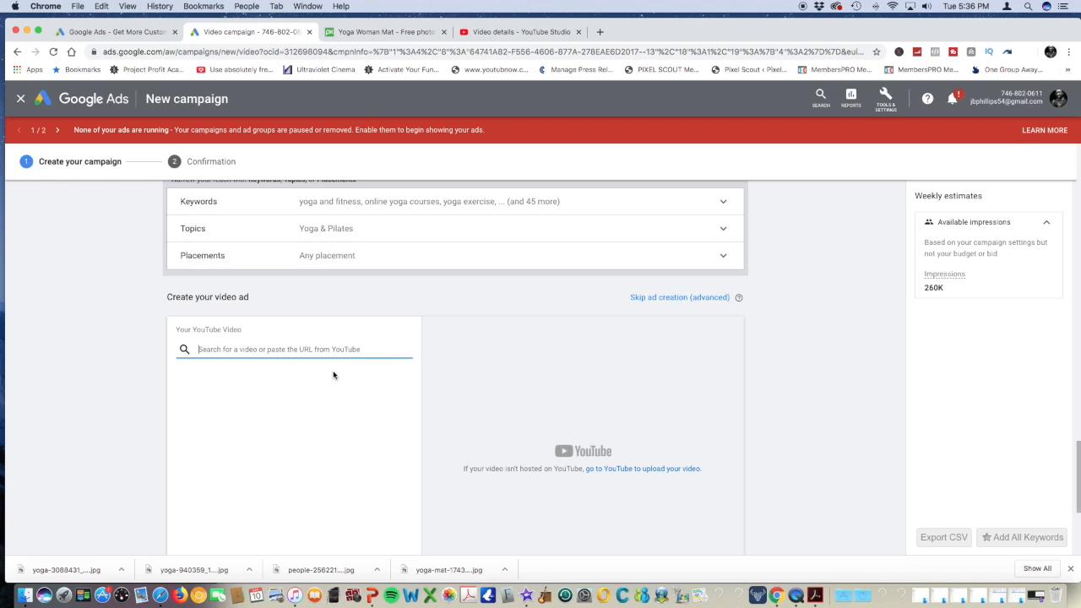
{"action": "key", "text": "super+v"}
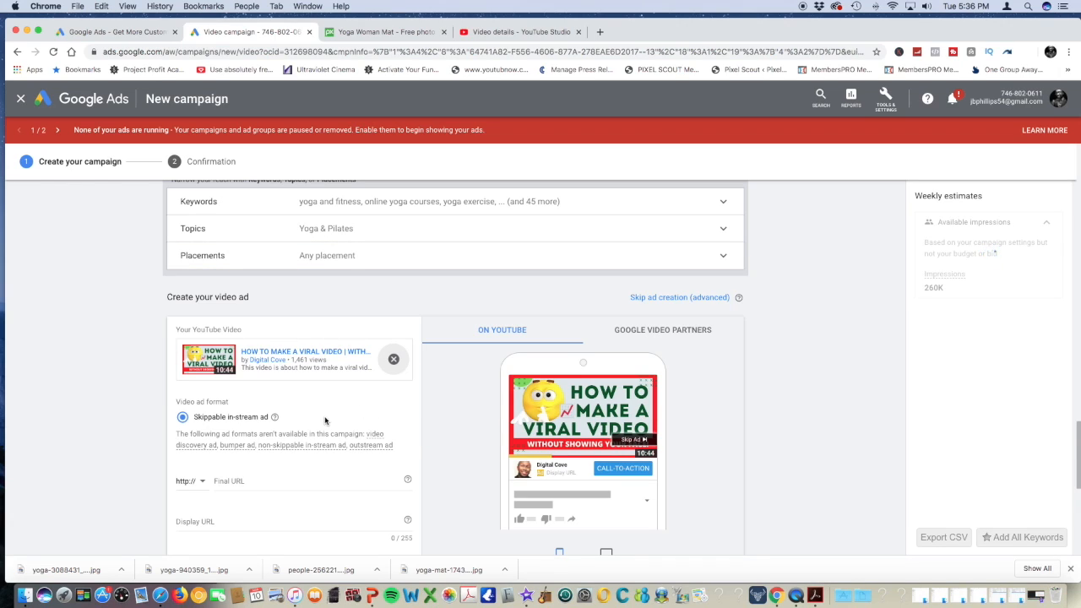
{"action": "scroll", "coordinate": [325, 420], "scroll_direction": "down", "scroll_amount": 3}
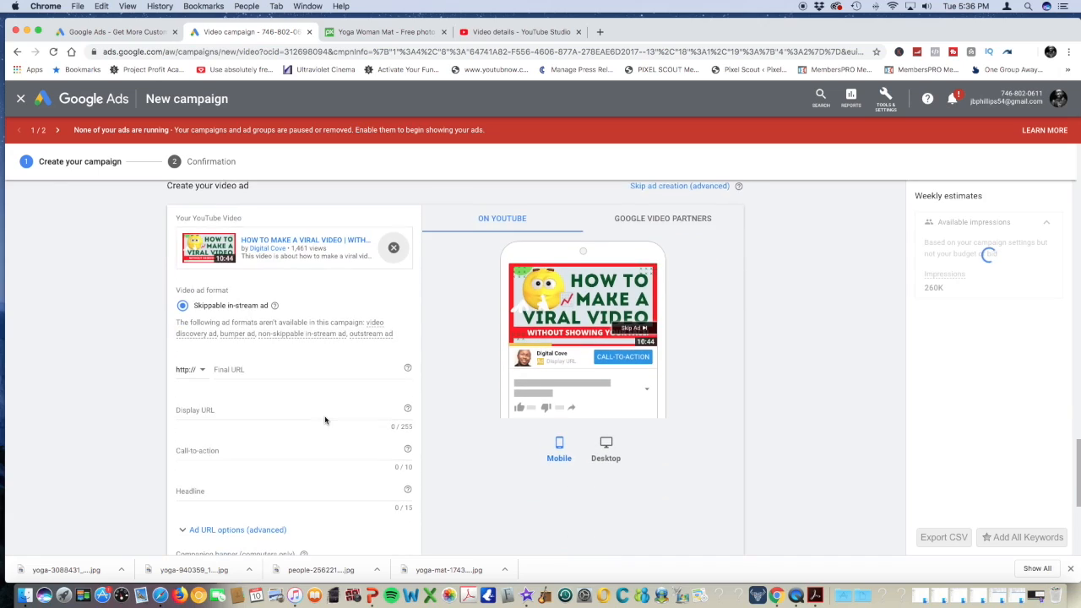
{"action": "left_click", "coordinate": [253, 369]}
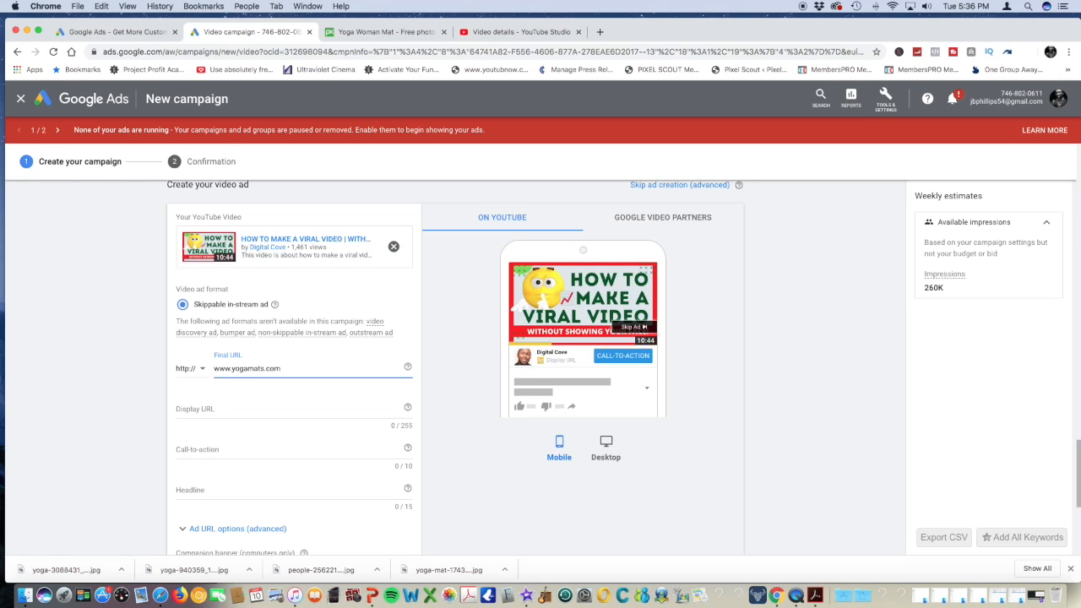
{"action": "left_click", "coordinate": [221, 422]}
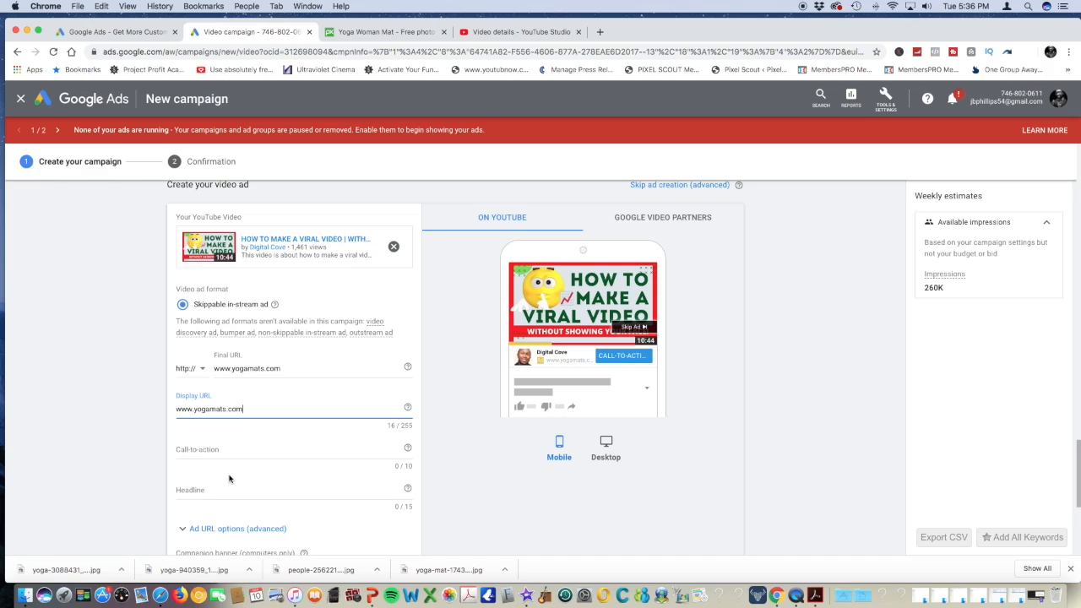
Set the ad's call-to-action to "Shop Now" and its headline to "20% Off Mats"
{"action": "left_click", "coordinate": [269, 456]}
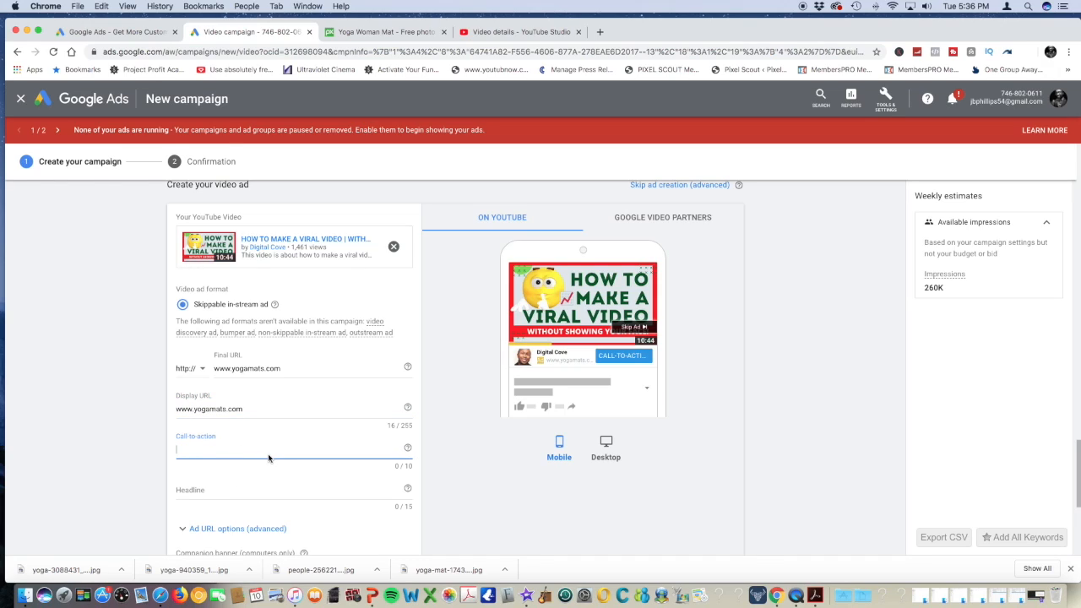
{"action": "type", "text": "Shop Now"}
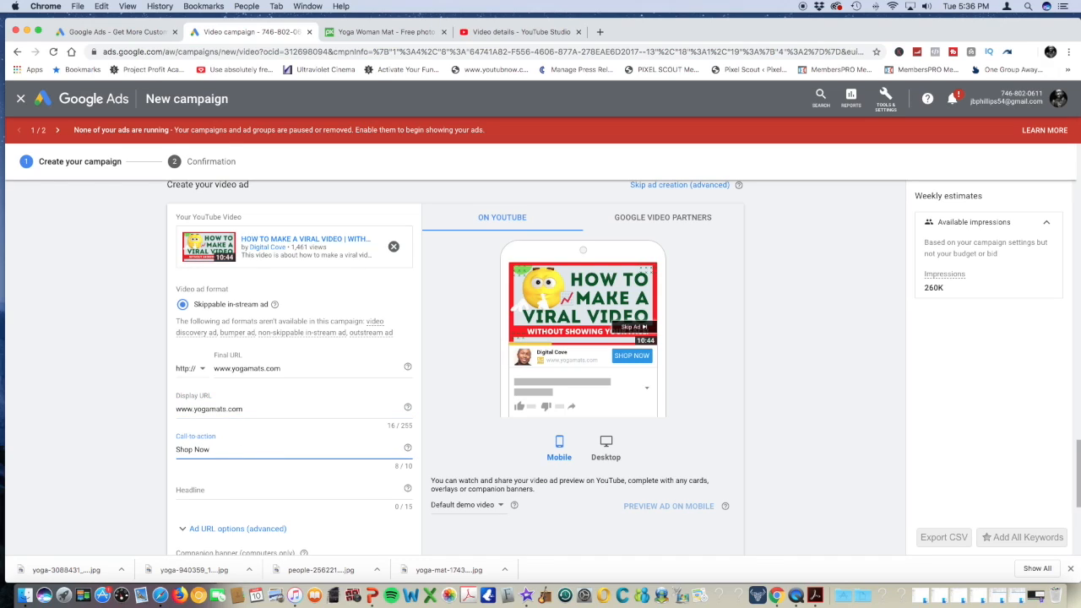
{"action": "scroll", "coordinate": [270, 487], "scroll_direction": "down", "scroll_amount": 2}
{"action": "left_click", "coordinate": [220, 418]}
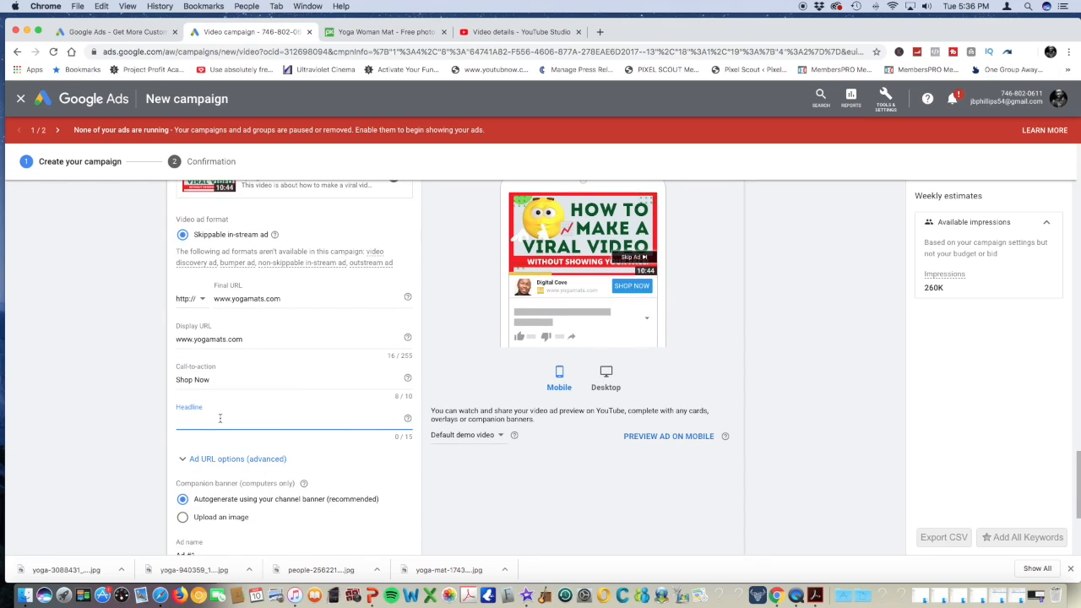
{"action": "type", "text": "20% Off You"}
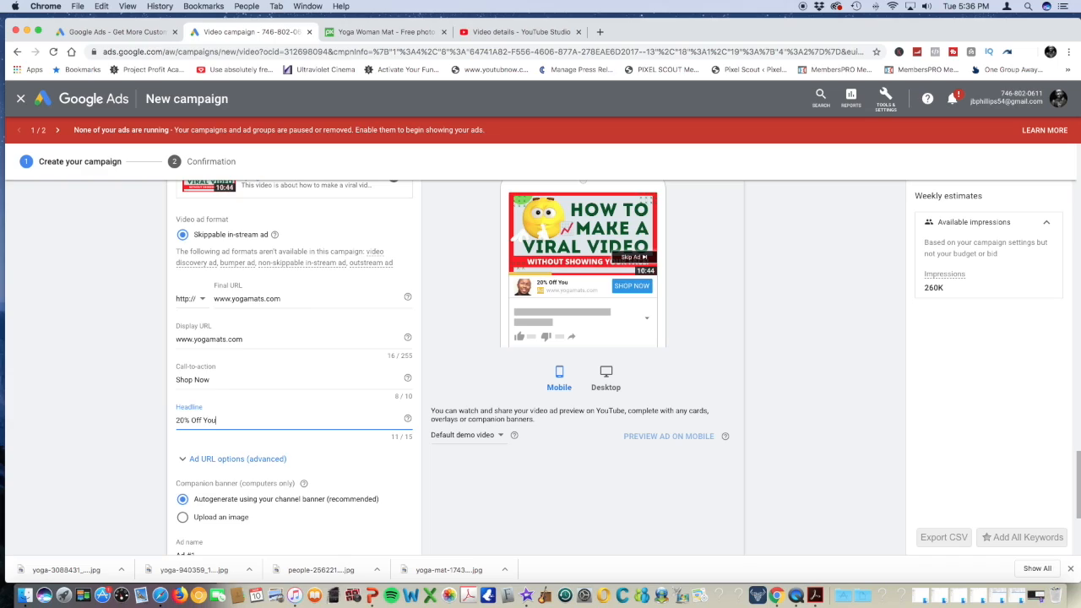
{"action": "type", "text": " Mat"}
{"action": "key", "text": "BackSpace"}
{"action": "key", "text": "BackSpace"}
{"action": "type", "text": "Ma"}
{"action": "scroll", "coordinate": [266, 454], "scroll_direction": "down", "scroll_amount": 3}
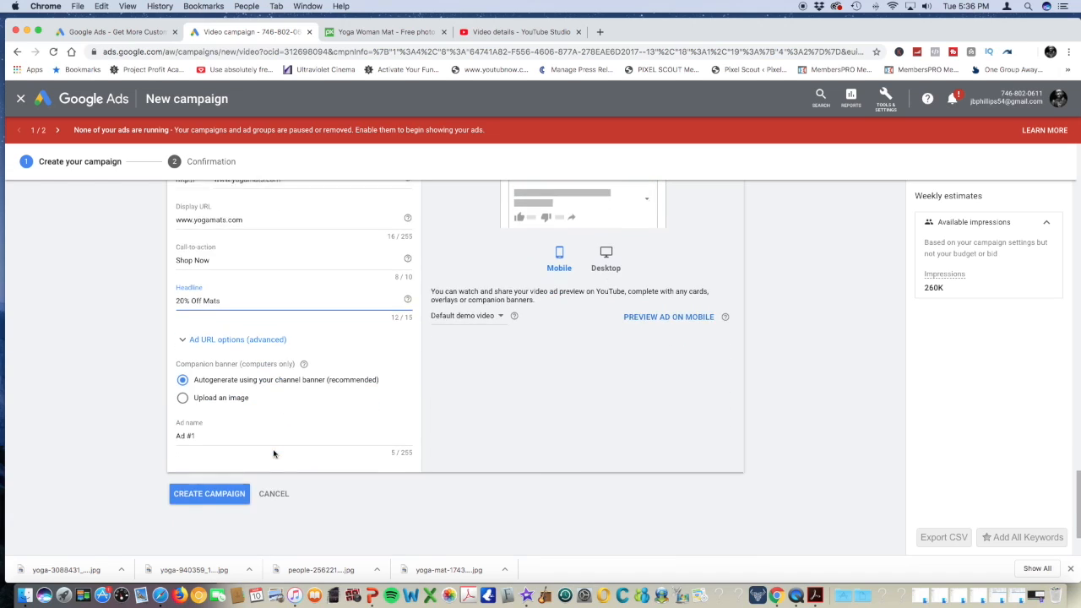
Preview the video ad for Google Video Partners, for YouTube on mobile and for YouTube on desktop
{"action": "scroll", "coordinate": [297, 443], "scroll_direction": "up", "scroll_amount": 8}
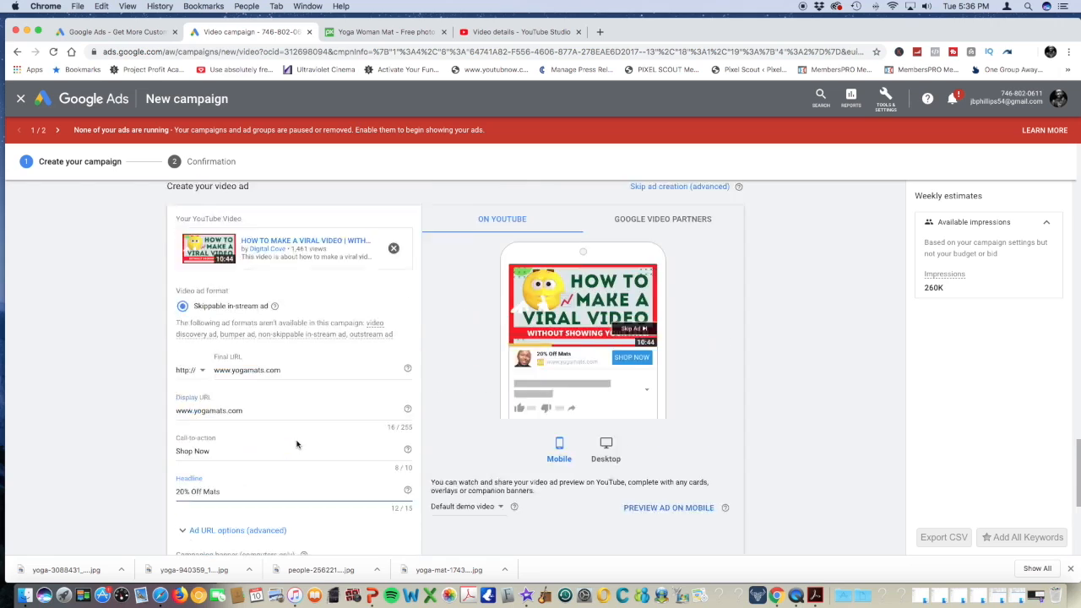
{"action": "scroll", "coordinate": [475, 413], "scroll_direction": "down", "scroll_amount": 3}
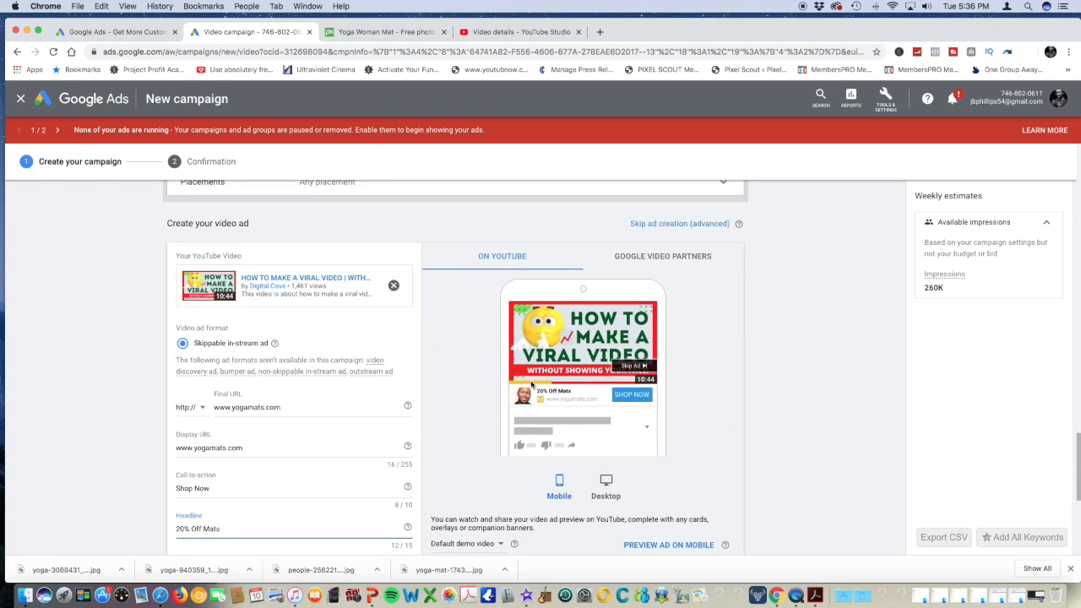
{"action": "left_click", "coordinate": [630, 256]}
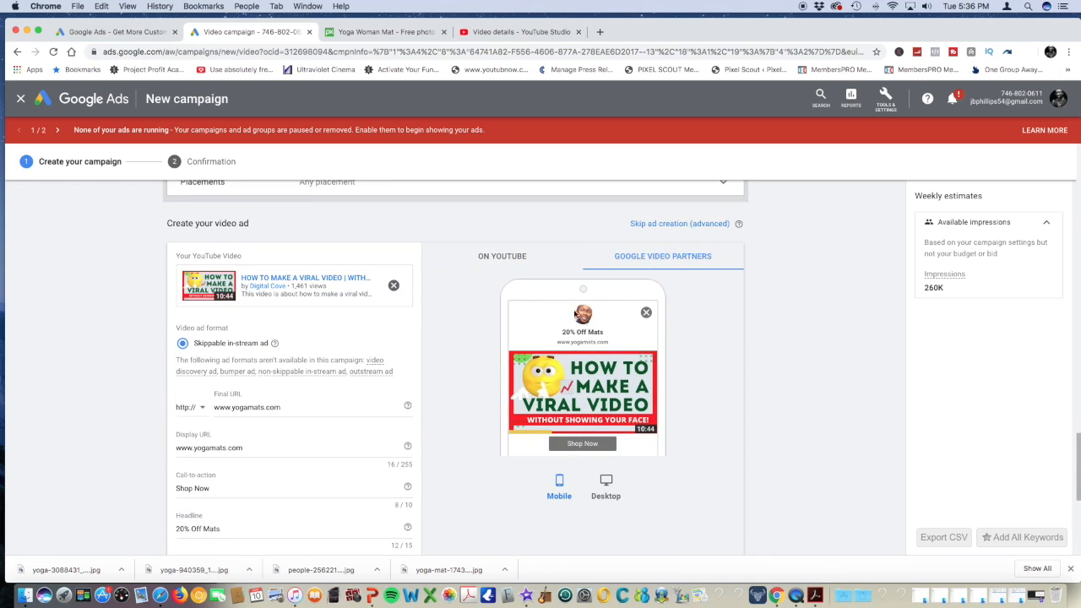
{"action": "left_click", "coordinate": [512, 267]}
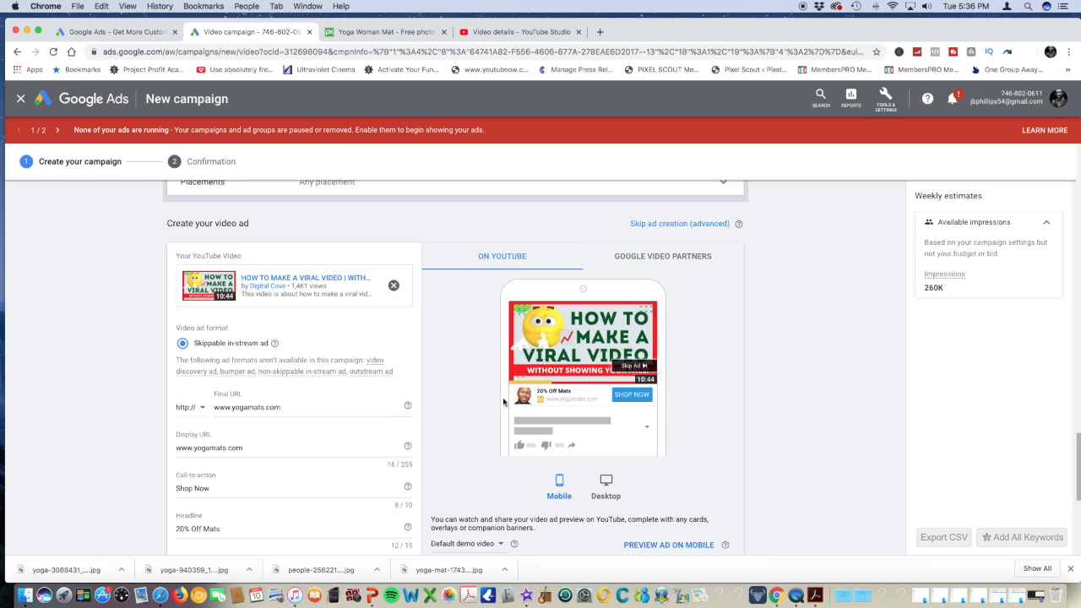
{"action": "scroll", "coordinate": [430, 376], "scroll_direction": "down", "scroll_amount": 2}
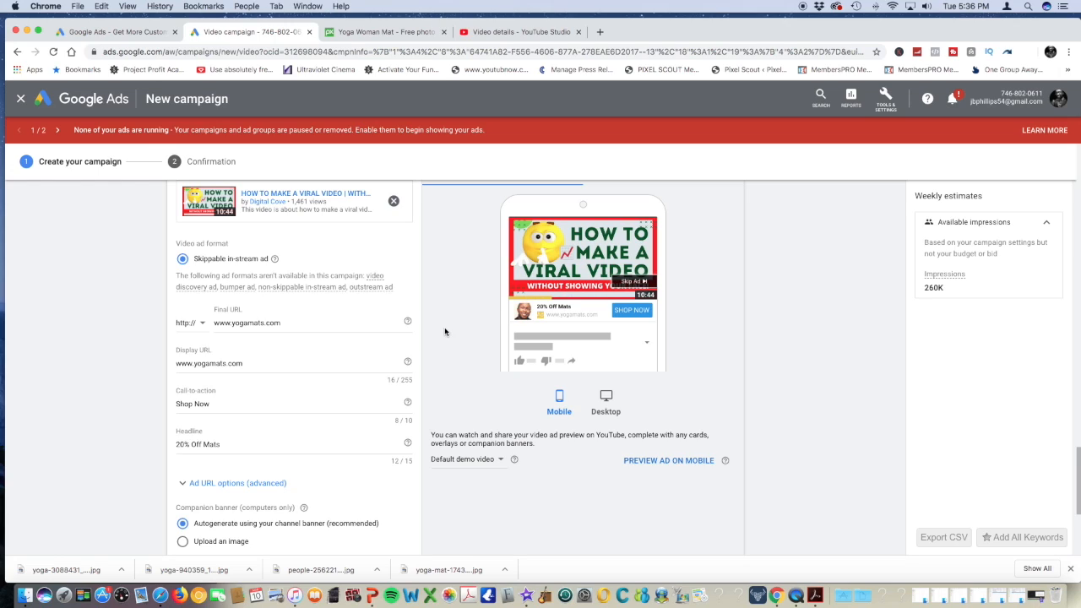
{"action": "scroll", "coordinate": [435, 341], "scroll_direction": "up", "scroll_amount": 1}
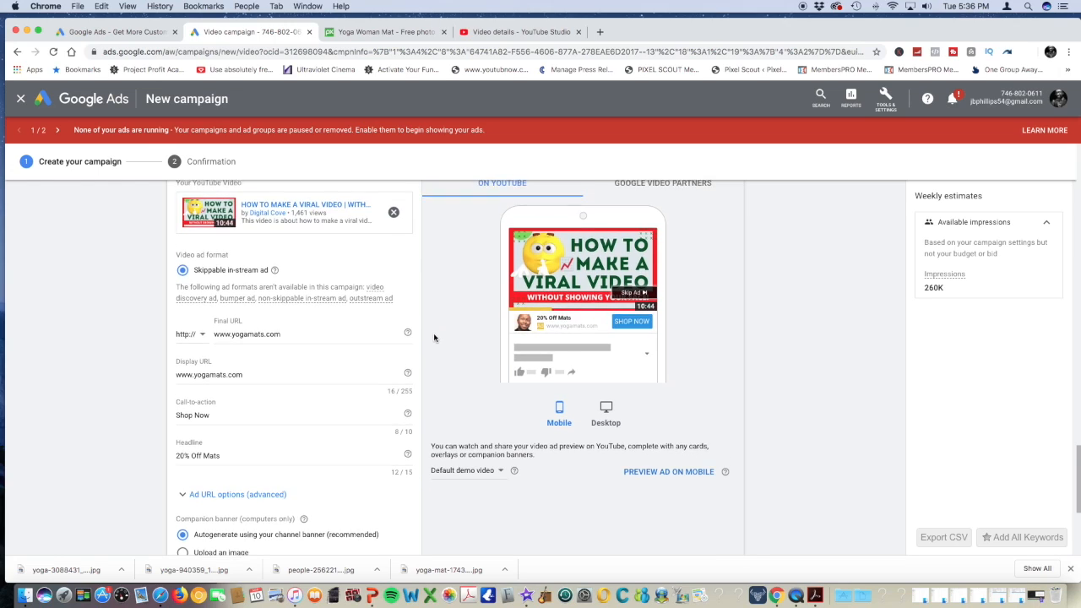
{"action": "left_click", "coordinate": [603, 414]}
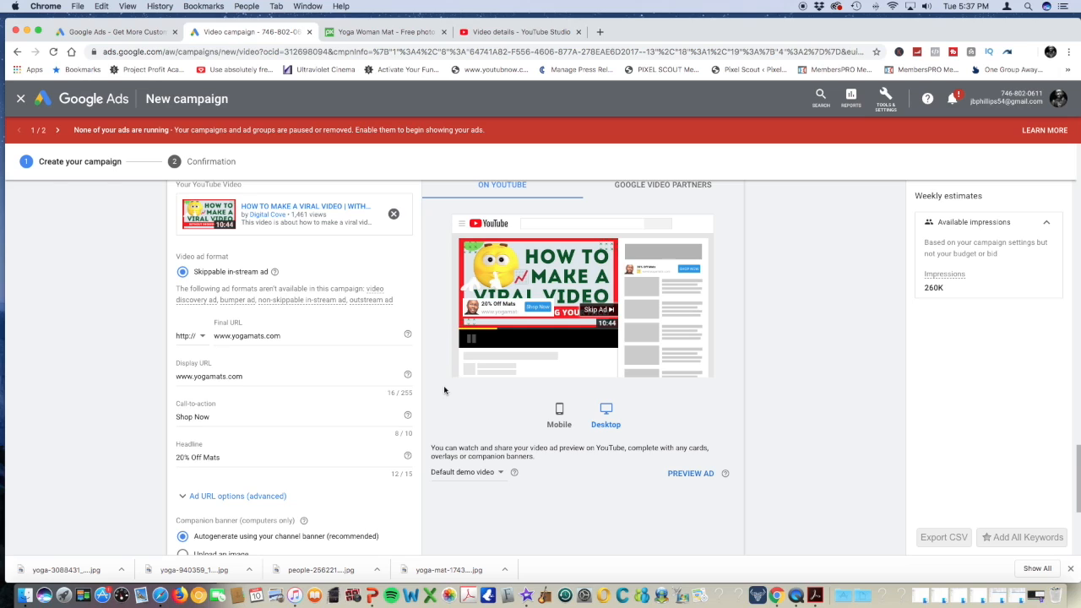
Review the campaign's content, audience and demographic targeting settings above the video ad
{"action": "scroll", "coordinate": [410, 343], "scroll_direction": "down", "scroll_amount": 3}
{"action": "scroll", "coordinate": [321, 377], "scroll_direction": "up", "scroll_amount": 10}
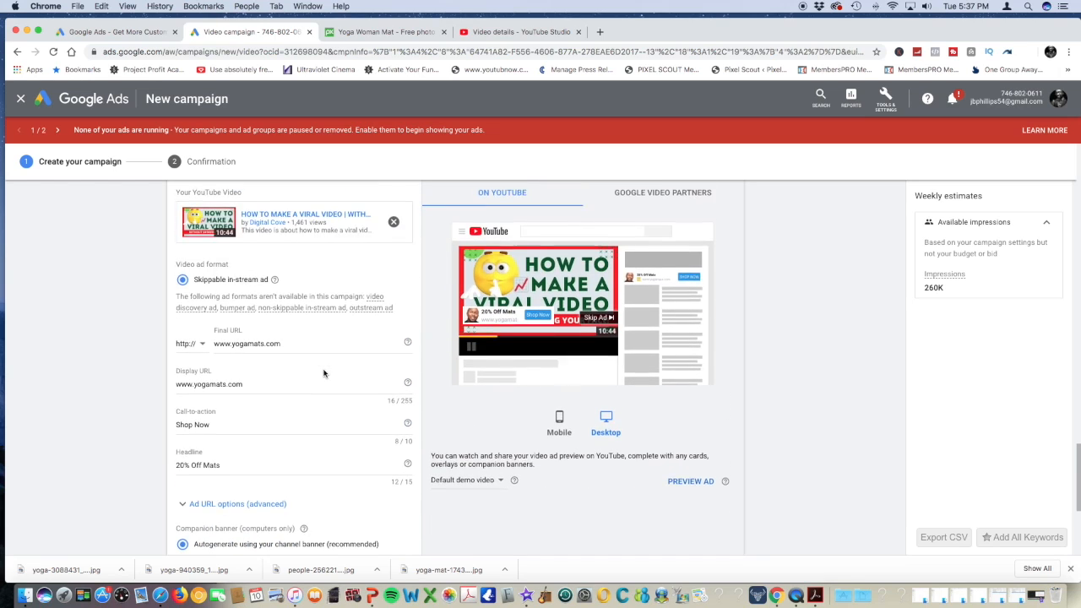
{"action": "scroll", "coordinate": [335, 377], "scroll_direction": "up", "scroll_amount": 6}
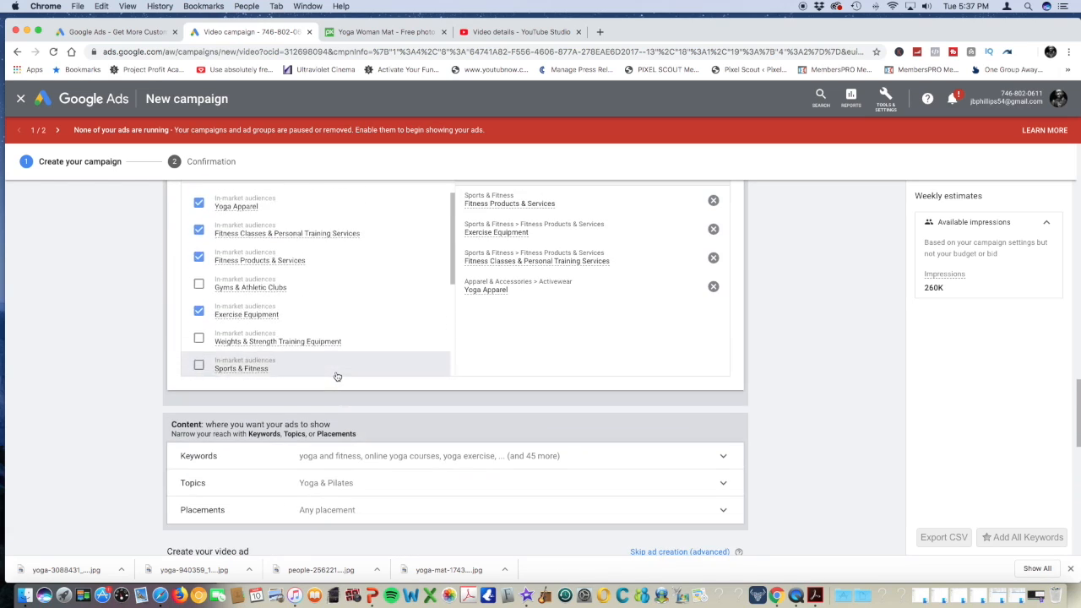
{"action": "scroll", "coordinate": [480, 351], "scroll_direction": "up", "scroll_amount": 7}
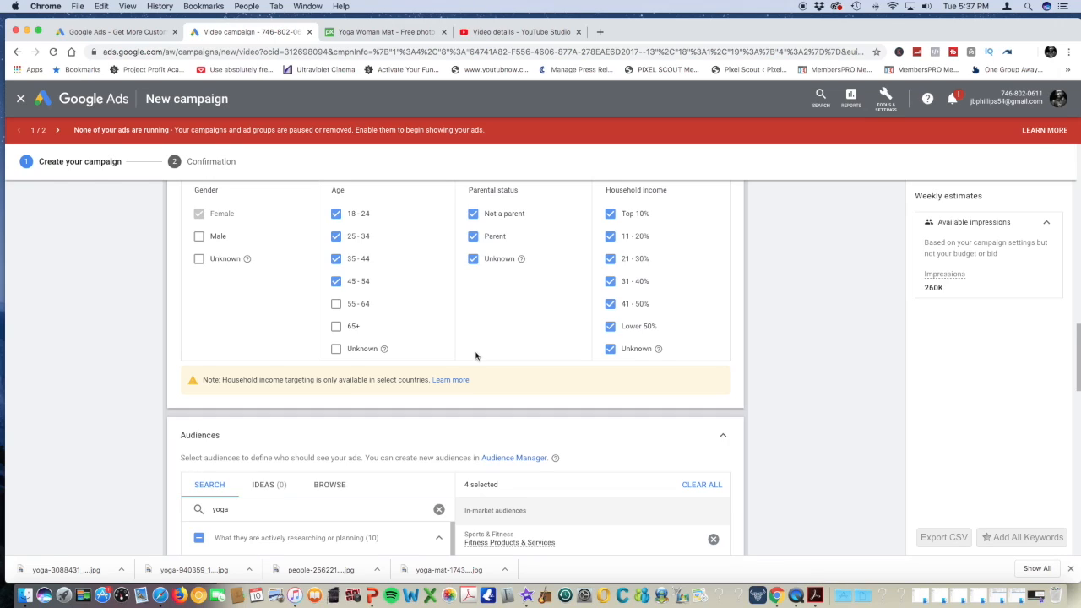
Switch to PowerPoint and delete the title and subtitle placeholders from the first slide
{"action": "left_click", "coordinate": [372, 598]}
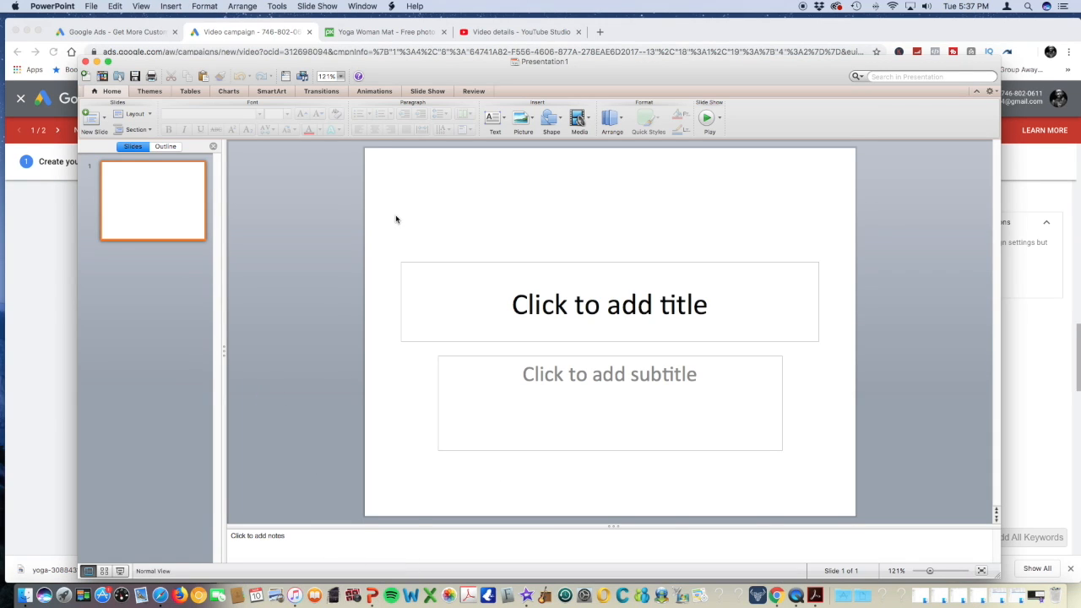
{"action": "left_click_drag", "start_coordinate": [387, 245], "coordinate": [836, 481]}
{"action": "key", "text": "Delete"}
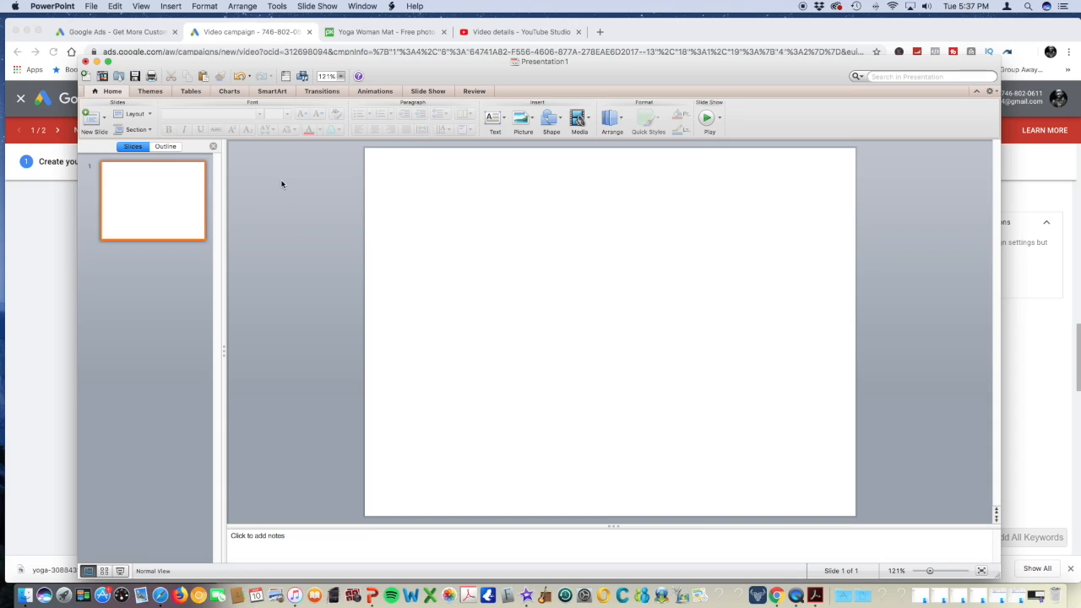
{"action": "left_click", "coordinate": [523, 122]}
{"action": "left_click", "coordinate": [545, 148]}
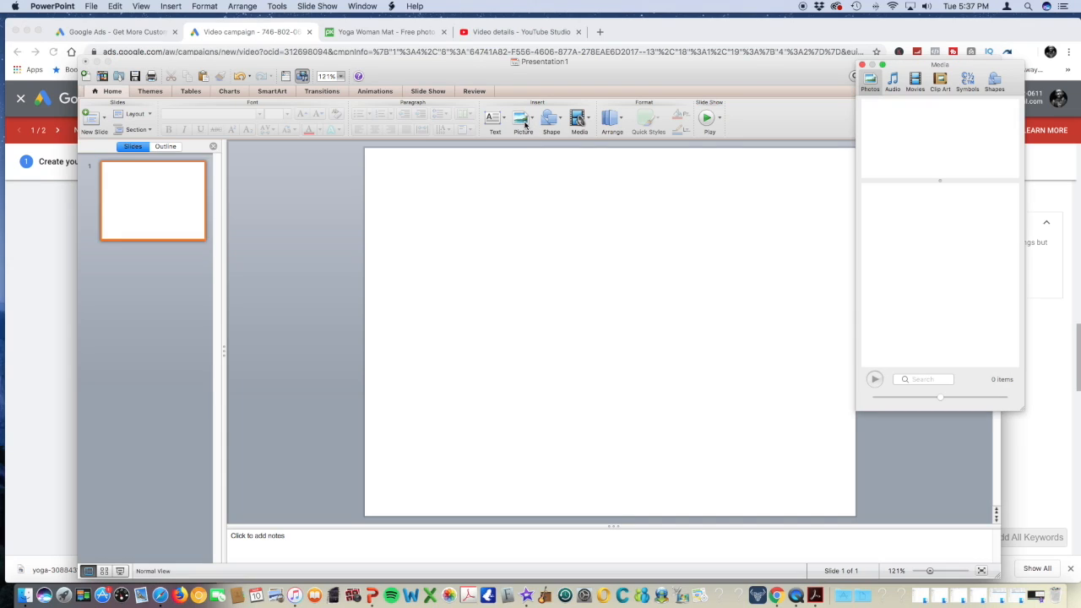
{"action": "left_click", "coordinate": [523, 121]}
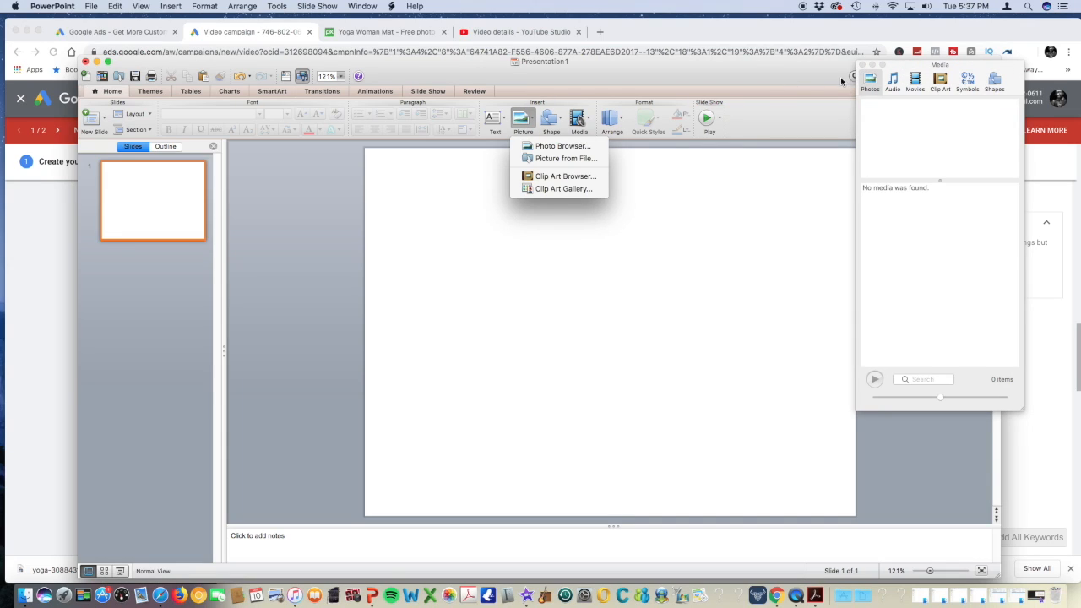
{"action": "left_click", "coordinate": [862, 66]}
{"action": "left_click", "coordinate": [861, 65]}
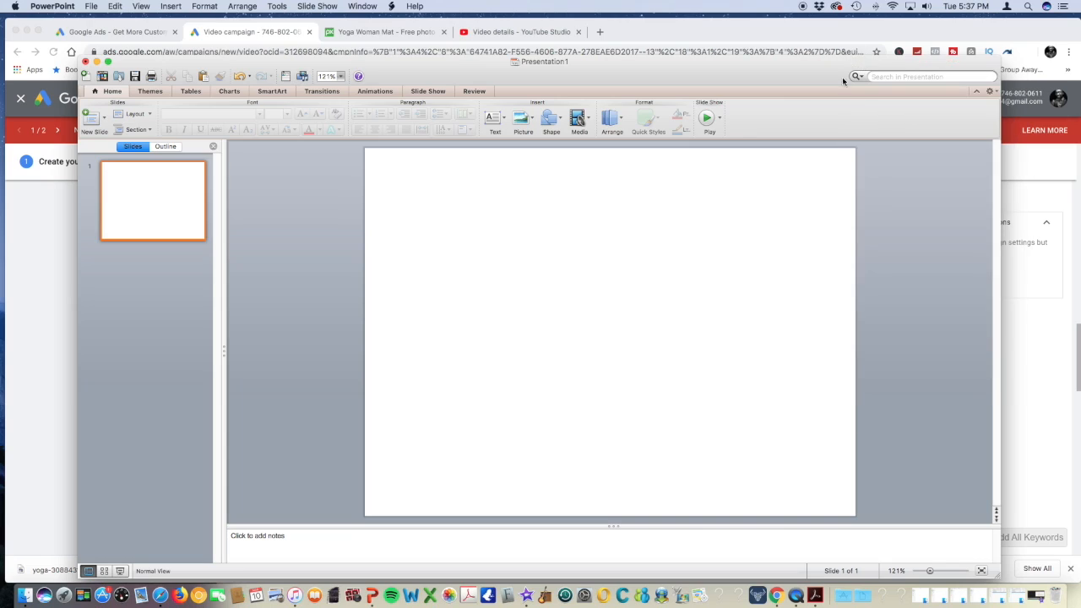
Insert the picture file people-2562216_1920.jpg from the Downloads folder onto the first slide
{"action": "left_click", "coordinate": [523, 121]}
{"action": "left_click", "coordinate": [554, 160]}
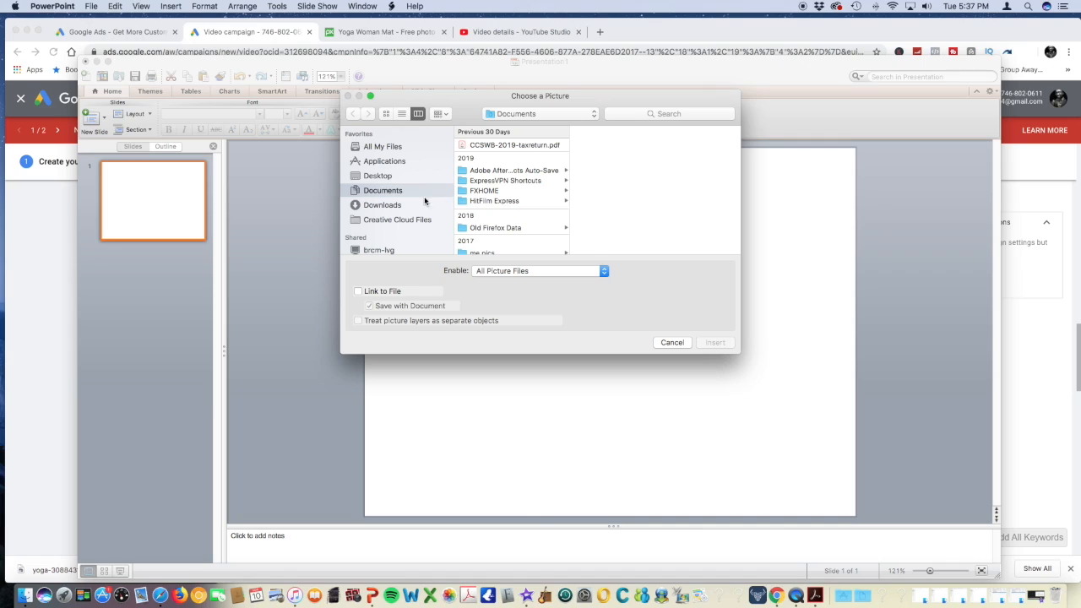
{"action": "left_click", "coordinate": [387, 207]}
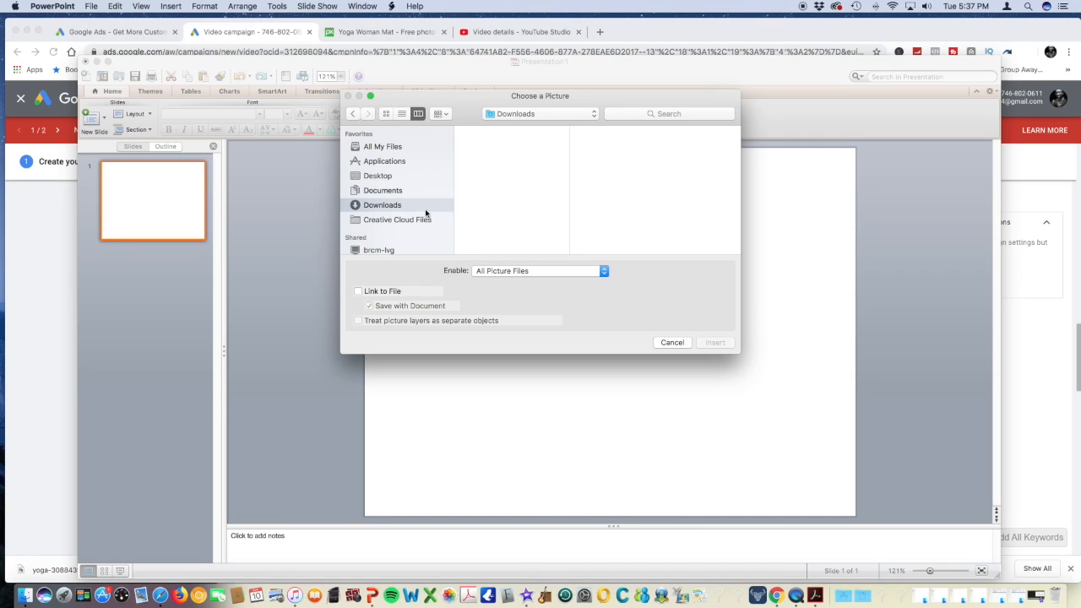
{"action": "left_click", "coordinate": [487, 146]}
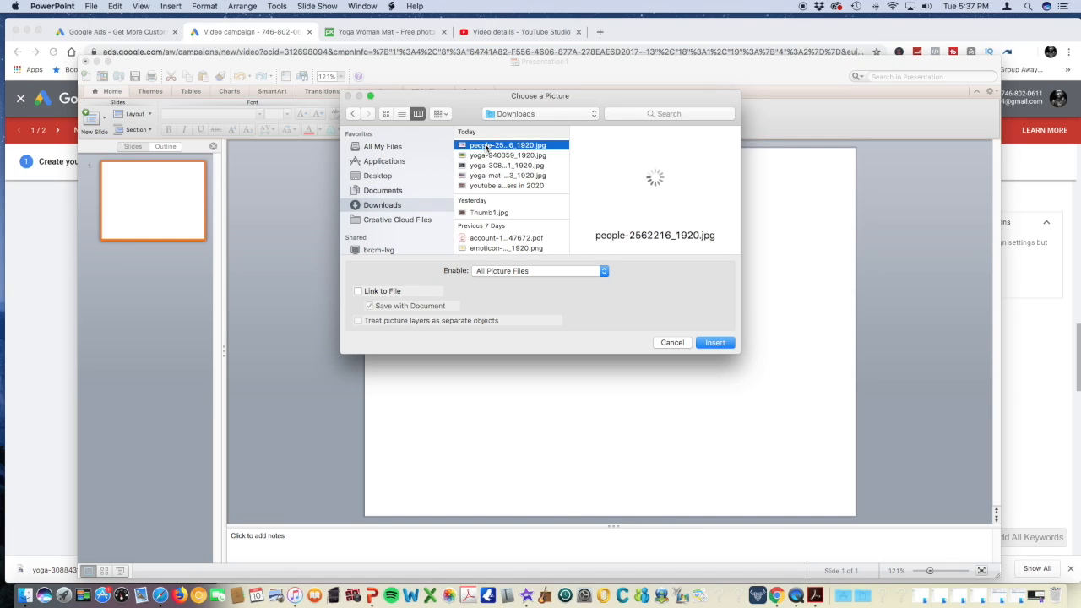
{"action": "key", "text": "Down"}
{"action": "key", "text": "Up"}
{"action": "left_click", "coordinate": [719, 343]}
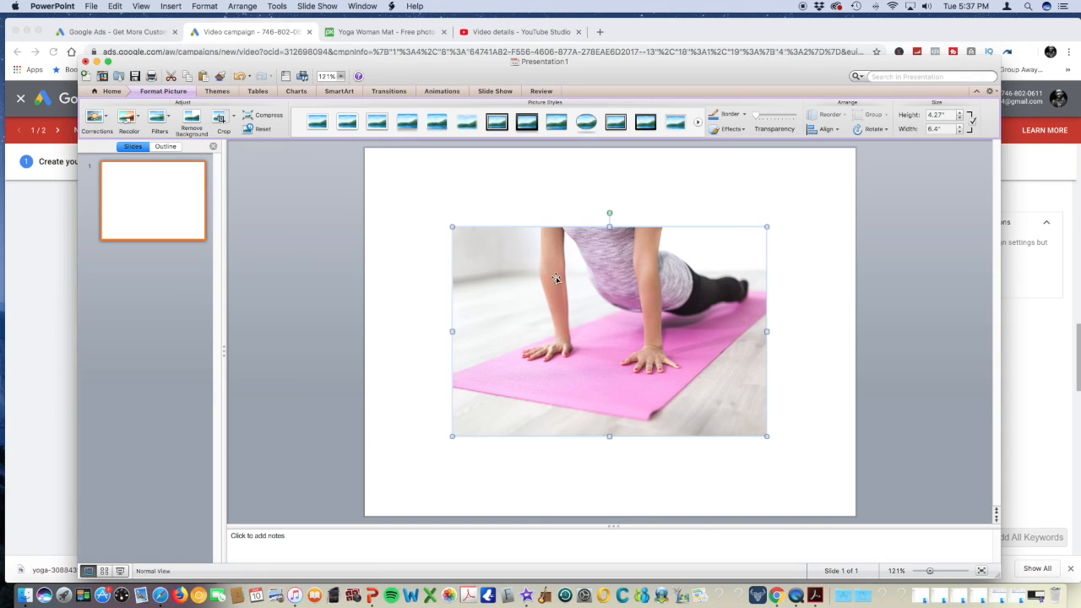
Enlarge the pink yoga mat picture to about 10.03 by 6.68 inches, aligned with the slide's top edge and spanning its full width
{"action": "left_click_drag", "start_coordinate": [452, 226], "coordinate": [350, 158]}
{"action": "left_click_drag", "start_coordinate": [490, 244], "coordinate": [505, 234]}
{"action": "left_click_drag", "start_coordinate": [779, 426], "coordinate": [822, 477]}
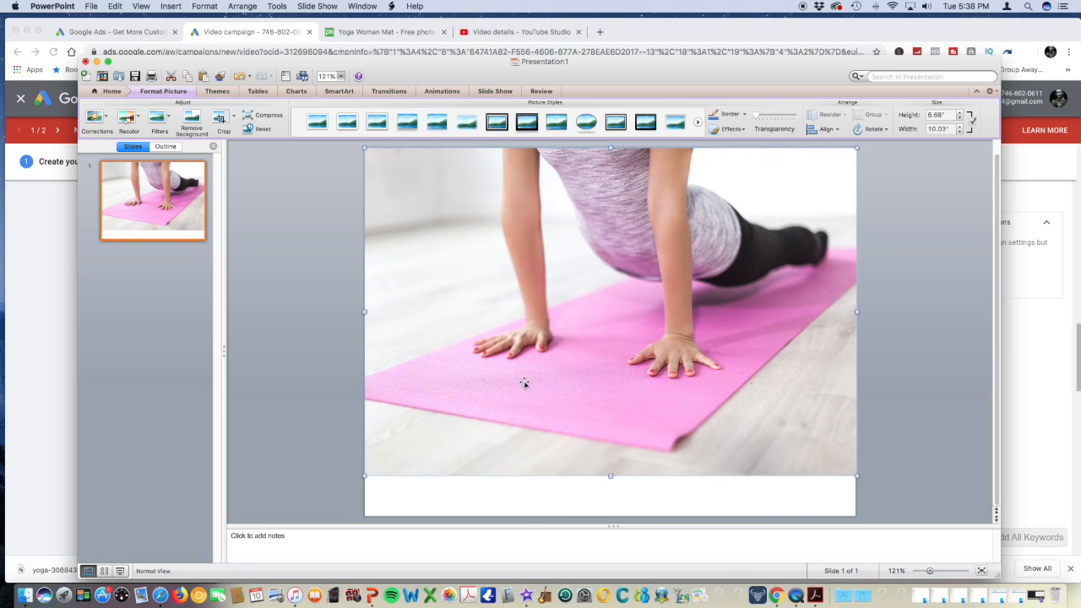
{"action": "left_click", "coordinate": [298, 206]}
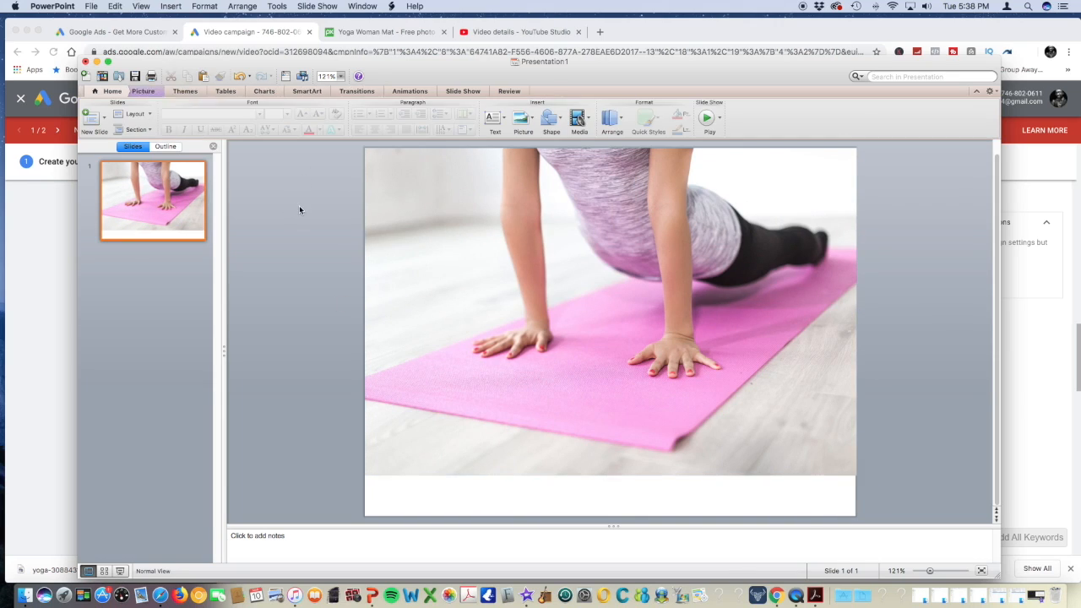
Add a second slide and delete its title and text placeholders
{"action": "left_click", "coordinate": [92, 118]}
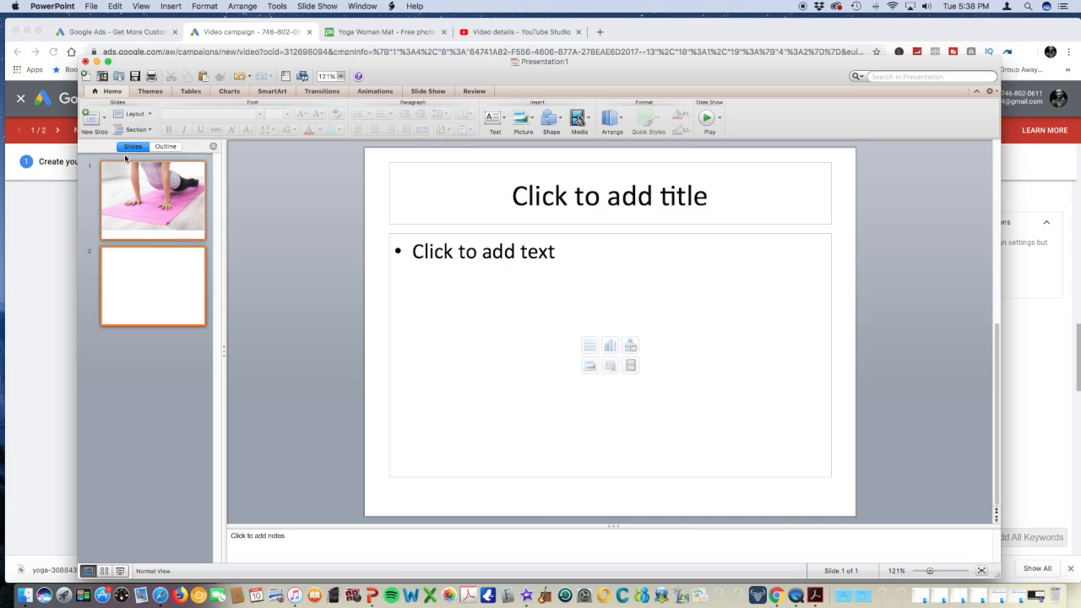
{"action": "left_click_drag", "start_coordinate": [380, 166], "coordinate": [837, 483]}
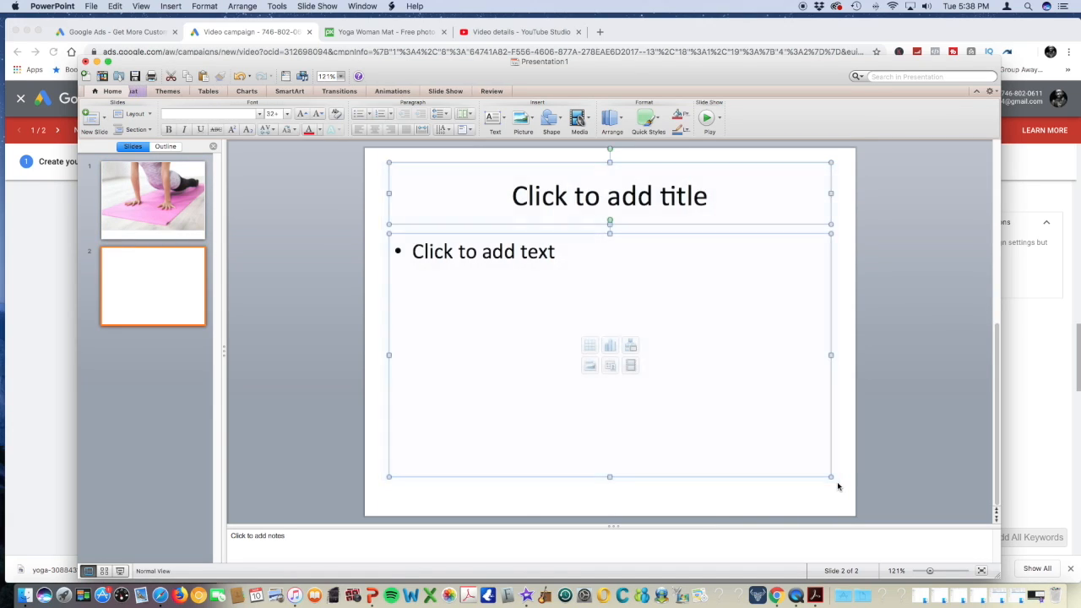
{"action": "key", "text": "Delete"}
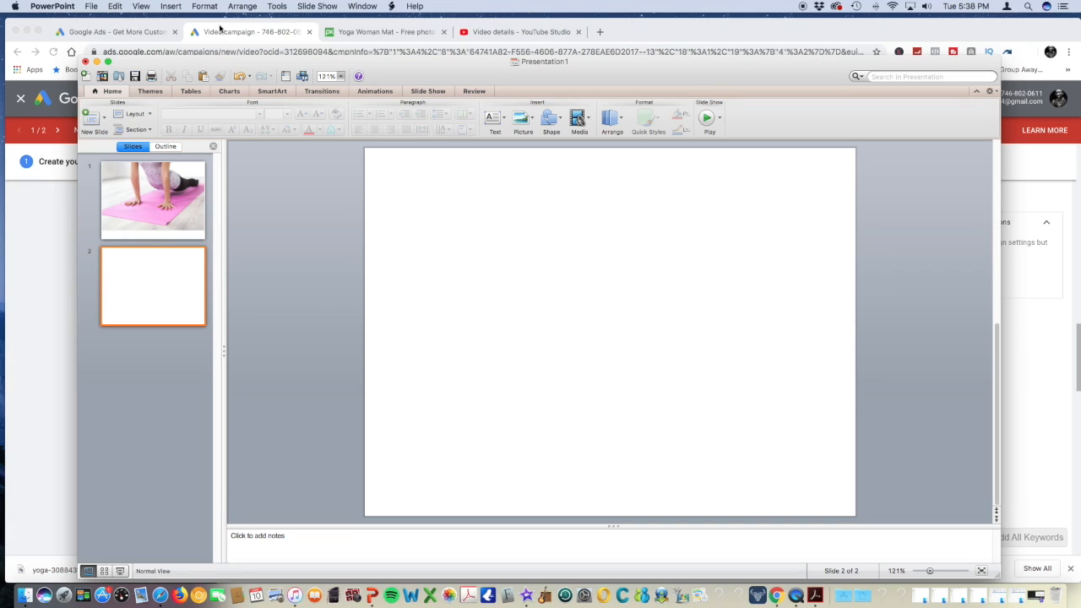
Insert the yoga-308...1_1920.jpg picture from the Downloads folder onto the second slide
{"action": "left_click", "coordinate": [521, 119]}
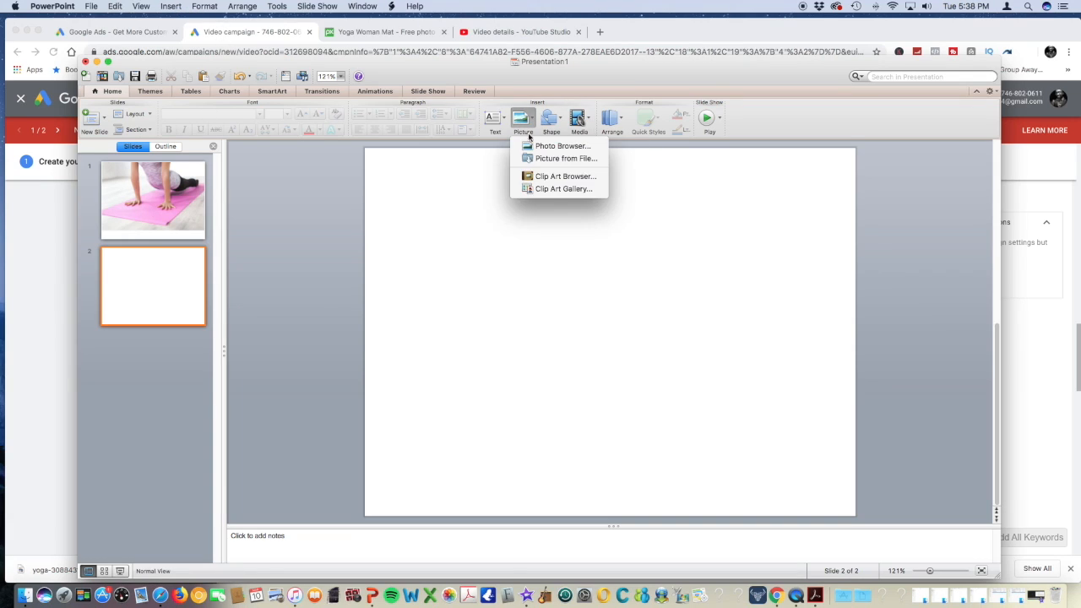
{"action": "left_click", "coordinate": [534, 175]}
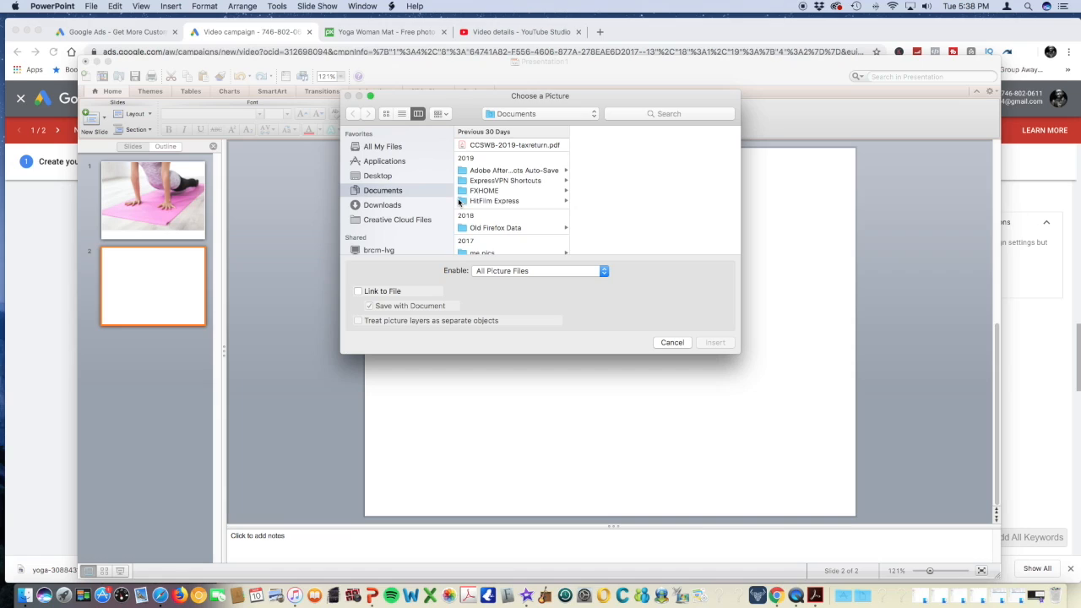
{"action": "left_click", "coordinate": [386, 206]}
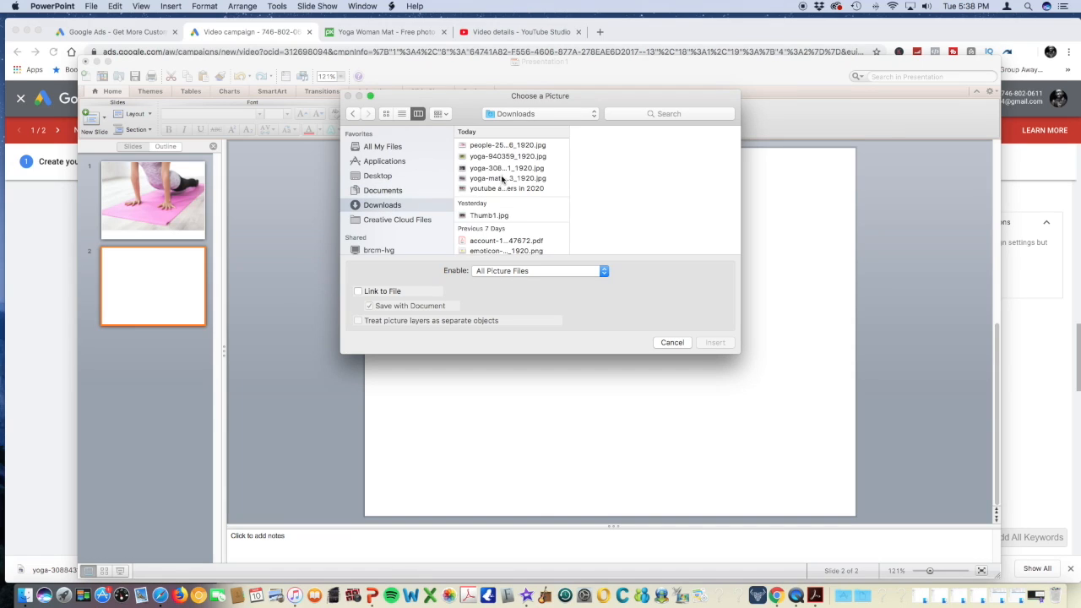
{"action": "left_click", "coordinate": [499, 169]}
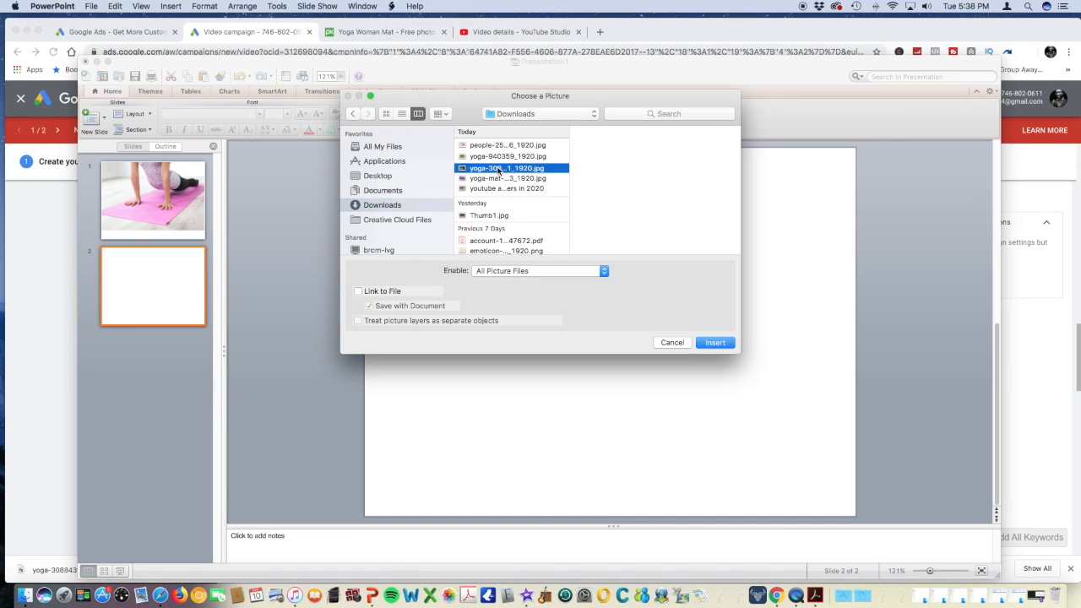
{"action": "left_click", "coordinate": [717, 344]}
Align the blue mat picture with the slide's top-left corner and enlarge it to fill the whole second slide
{"action": "left_click_drag", "start_coordinate": [496, 243], "coordinate": [408, 175]}
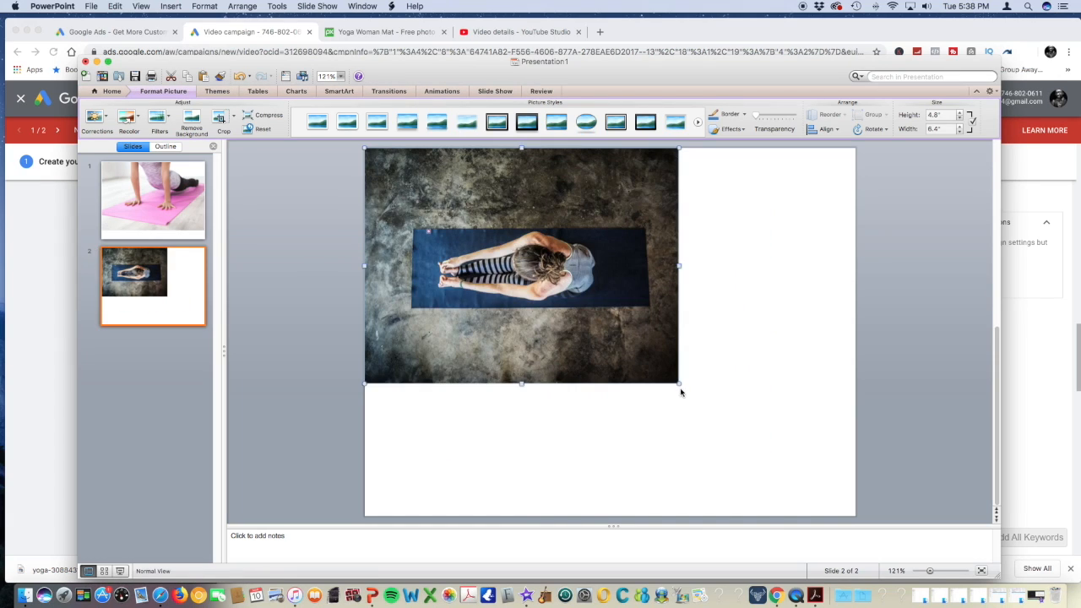
{"action": "left_click_drag", "start_coordinate": [679, 385], "coordinate": [786, 517]}
{"action": "left_click", "coordinate": [294, 301]}
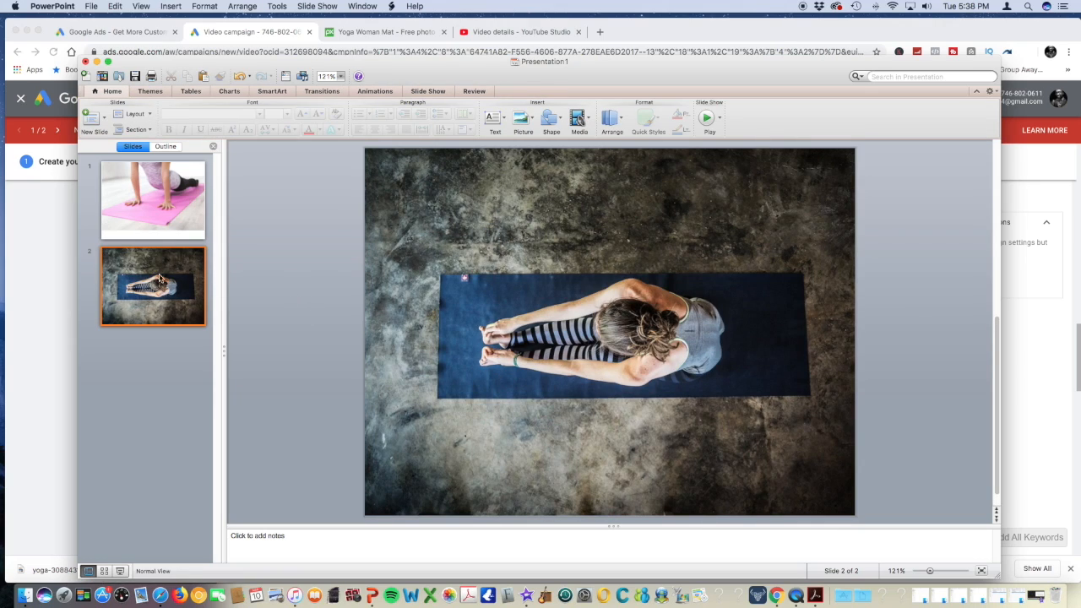
Add a third slide and delete its title and text placeholders
{"action": "left_click", "coordinate": [105, 133]}
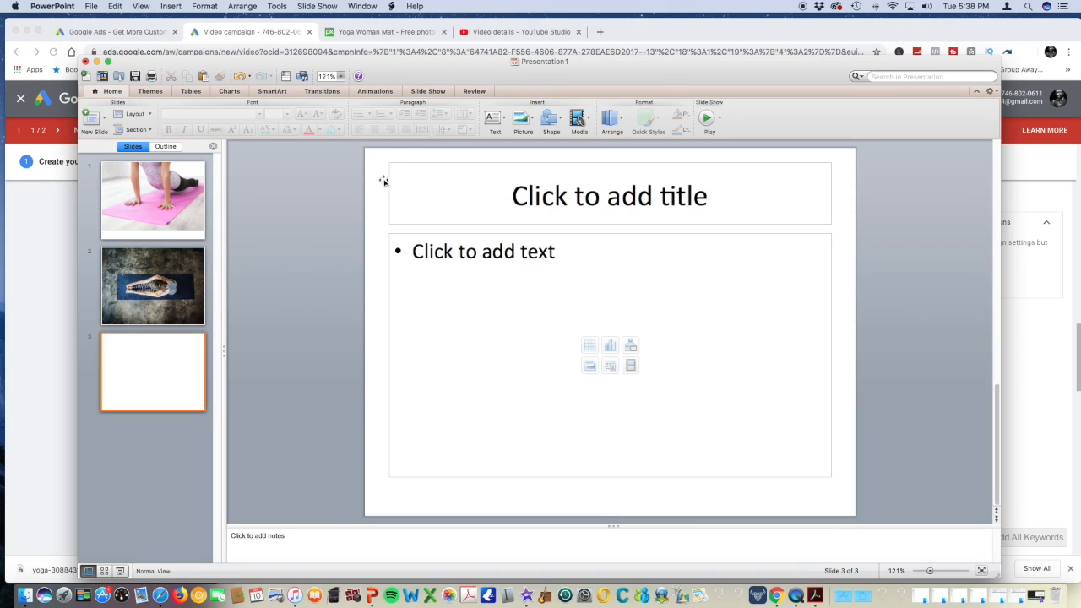
{"action": "left_click_drag", "start_coordinate": [372, 162], "coordinate": [851, 495]}
{"action": "key", "text": "Delete"}
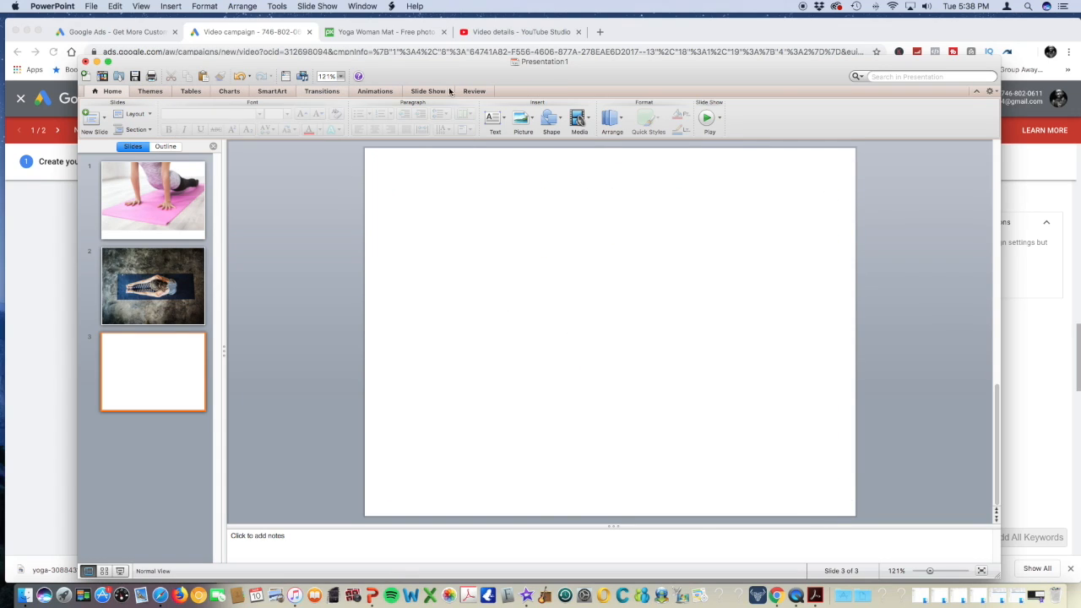
Insert the picture file yoga-mat-1743203_1920.jpg from the Downloads folder onto the third slide
{"action": "left_click", "coordinate": [523, 135]}
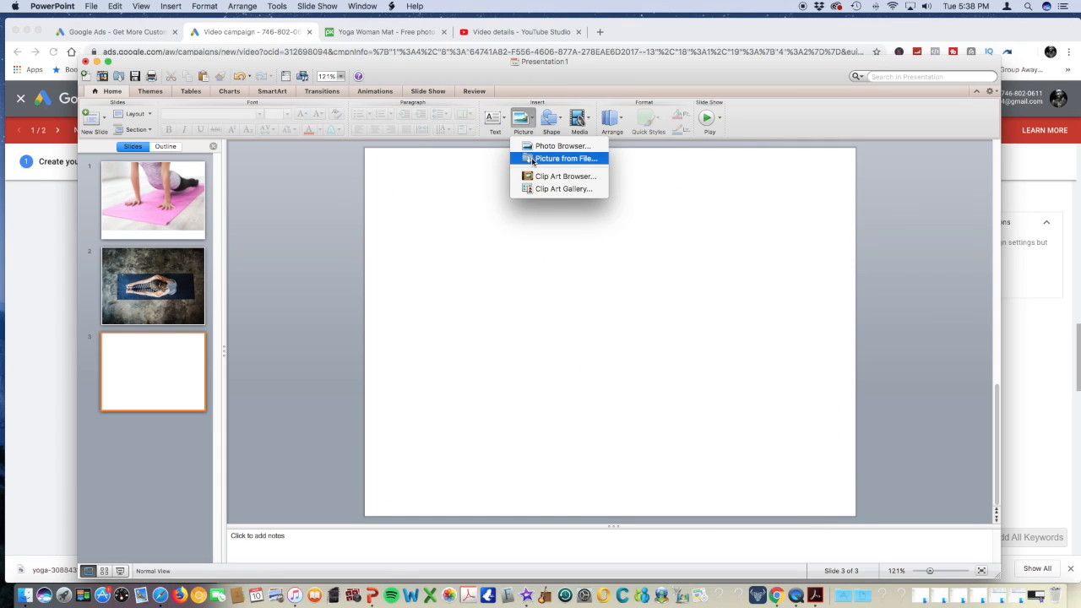
{"action": "left_click", "coordinate": [534, 159]}
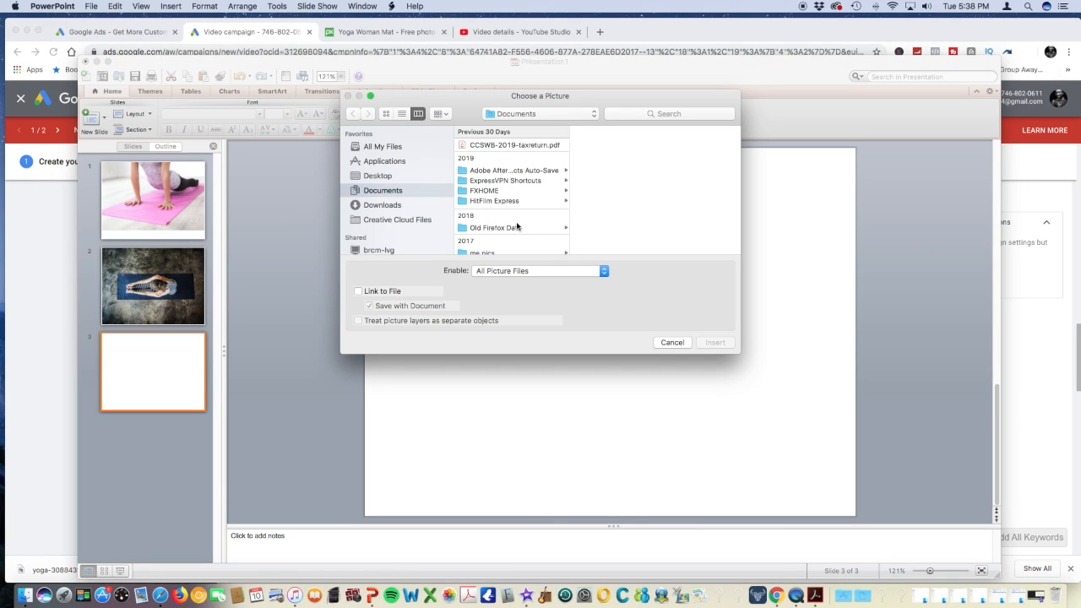
{"action": "left_click", "coordinate": [394, 205]}
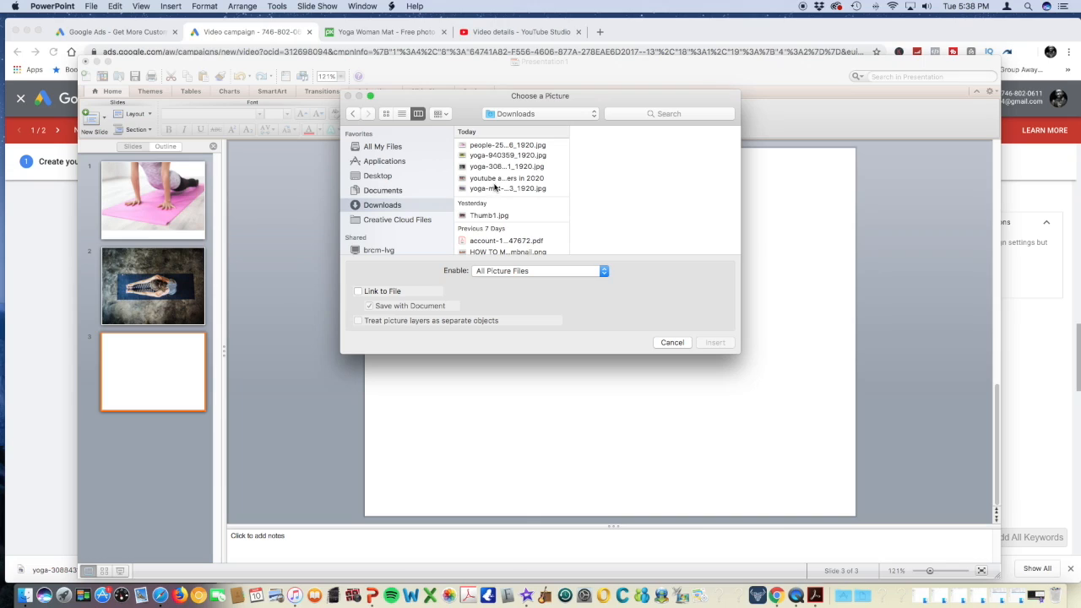
{"action": "left_click", "coordinate": [500, 179]}
{"action": "left_click", "coordinate": [503, 167]}
{"action": "left_click", "coordinate": [502, 188]}
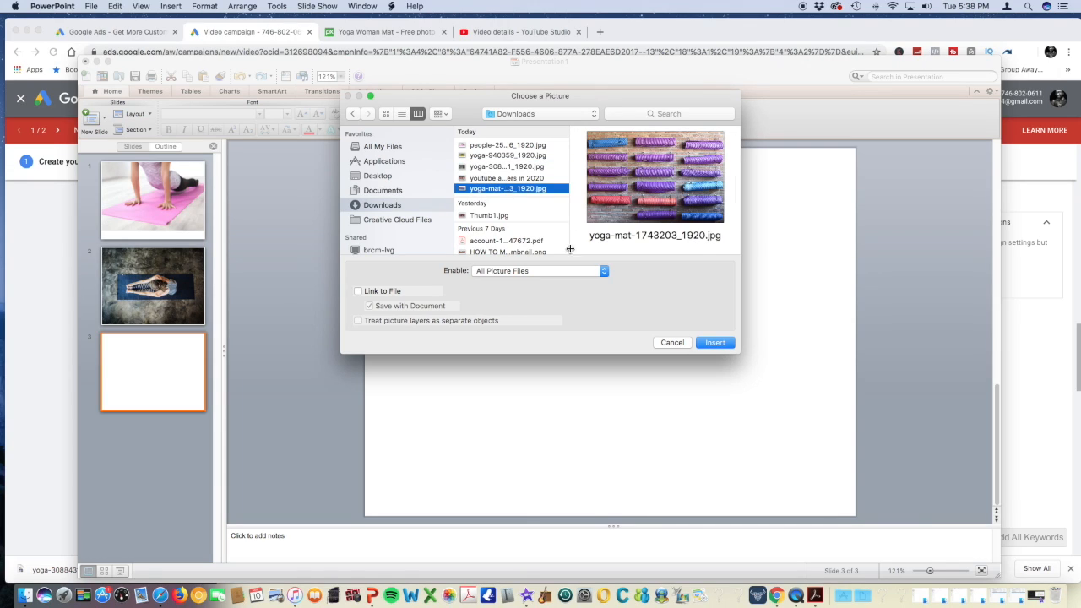
{"action": "left_click", "coordinate": [726, 345]}
Enlarge the rolled mats picture to about 11.25 by 7.5 inches and position it so it covers the whole third slide
{"action": "left_click_drag", "start_coordinate": [496, 262], "coordinate": [409, 184]}
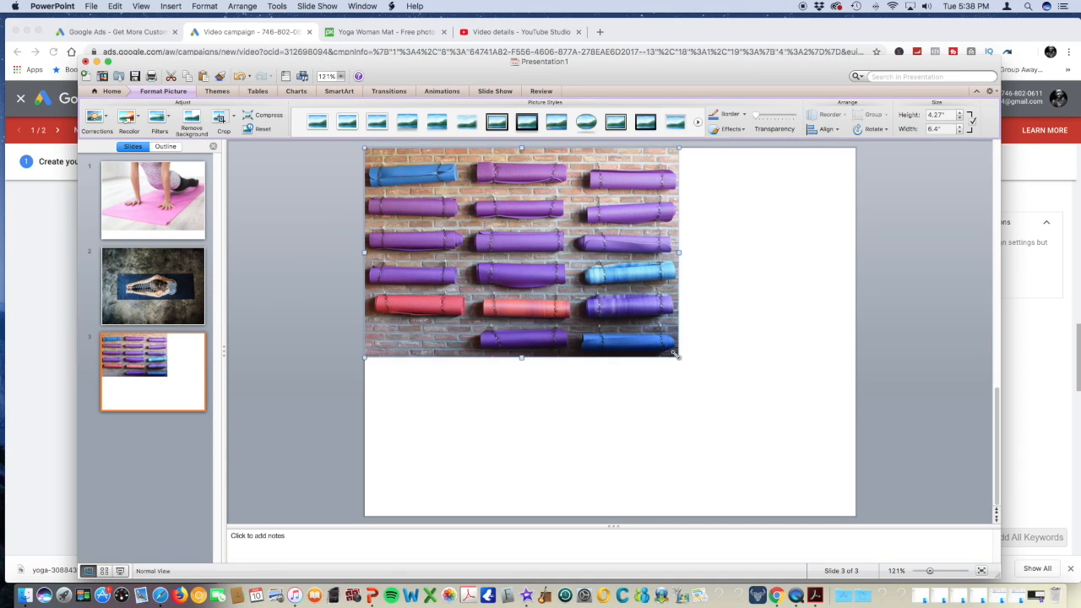
{"action": "left_click_drag", "start_coordinate": [678, 357], "coordinate": [815, 513]}
{"action": "left_click_drag", "start_coordinate": [724, 450], "coordinate": [685, 449]}
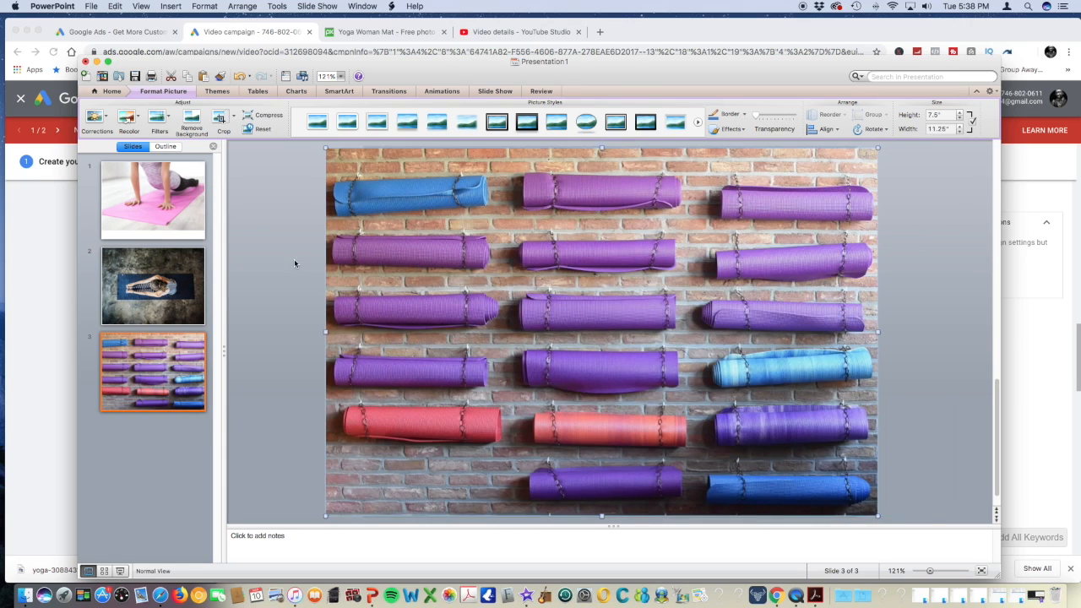
{"action": "left_click", "coordinate": [297, 264]}
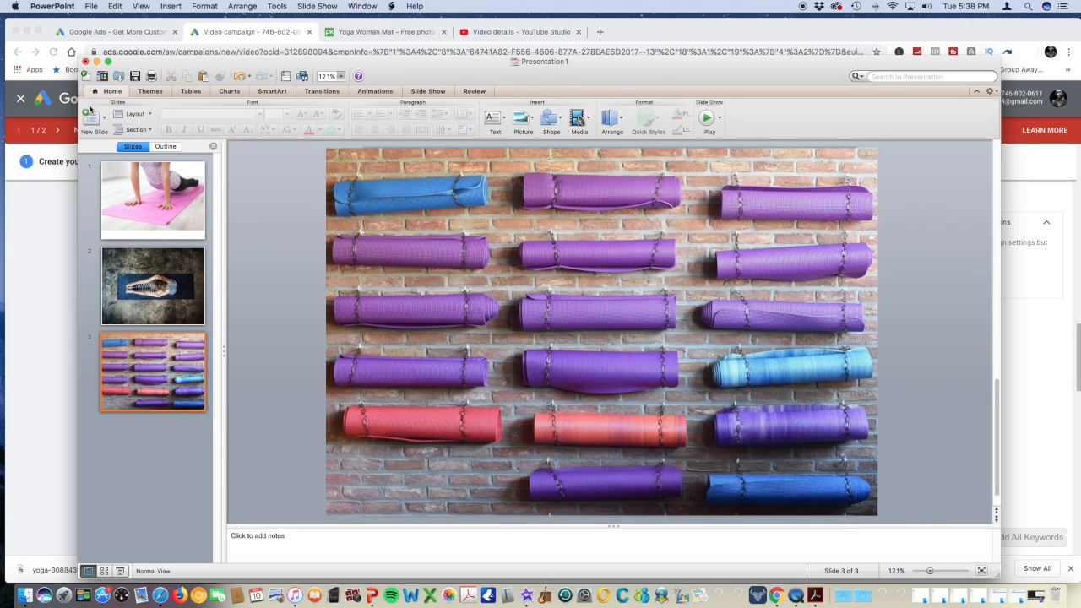
Add a fourth slide and delete its title and text placeholders
{"action": "left_click", "coordinate": [91, 111]}
{"action": "left_click_drag", "start_coordinate": [377, 172], "coordinate": [831, 492]}
{"action": "key", "text": "Delete"}
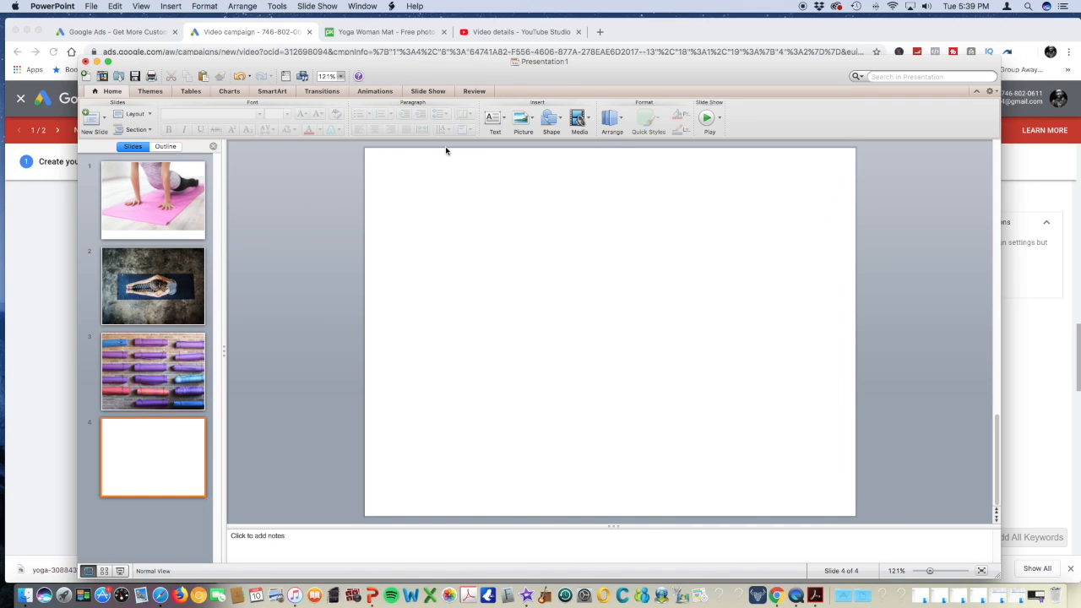
Insert the picture file yoga-940359_1920.jpg from the Downloads folder onto the fourth slide
{"action": "left_click", "coordinate": [523, 120]}
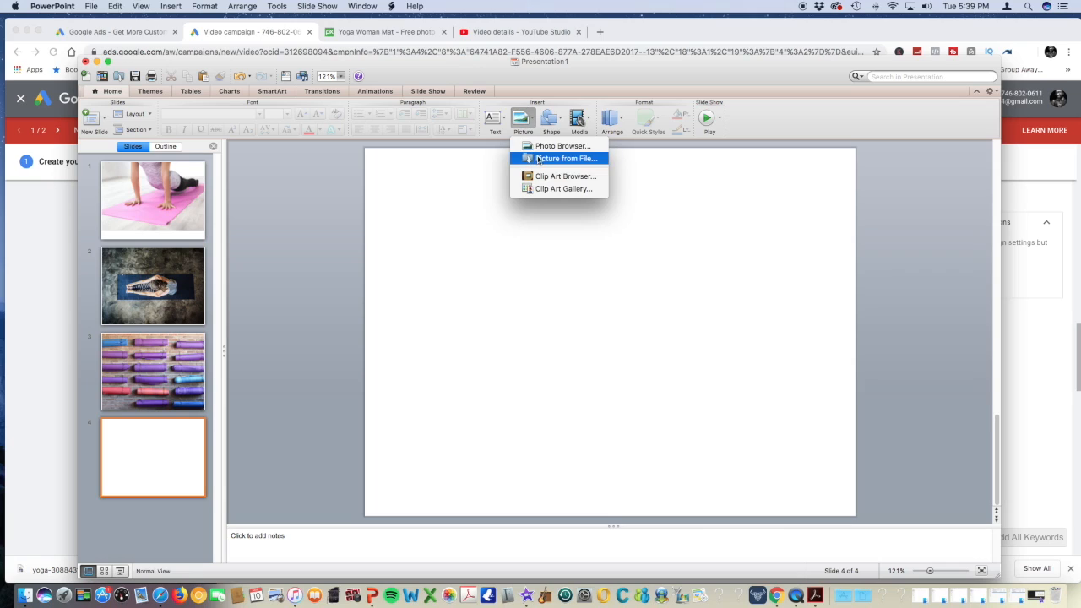
{"action": "left_click", "coordinate": [565, 159]}
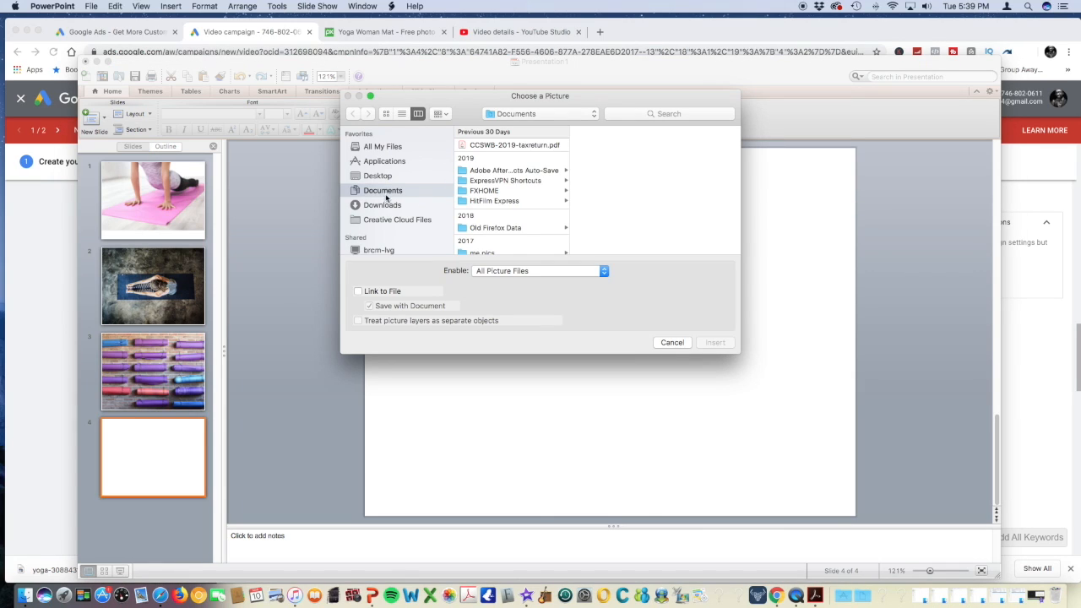
{"action": "left_click", "coordinate": [385, 207]}
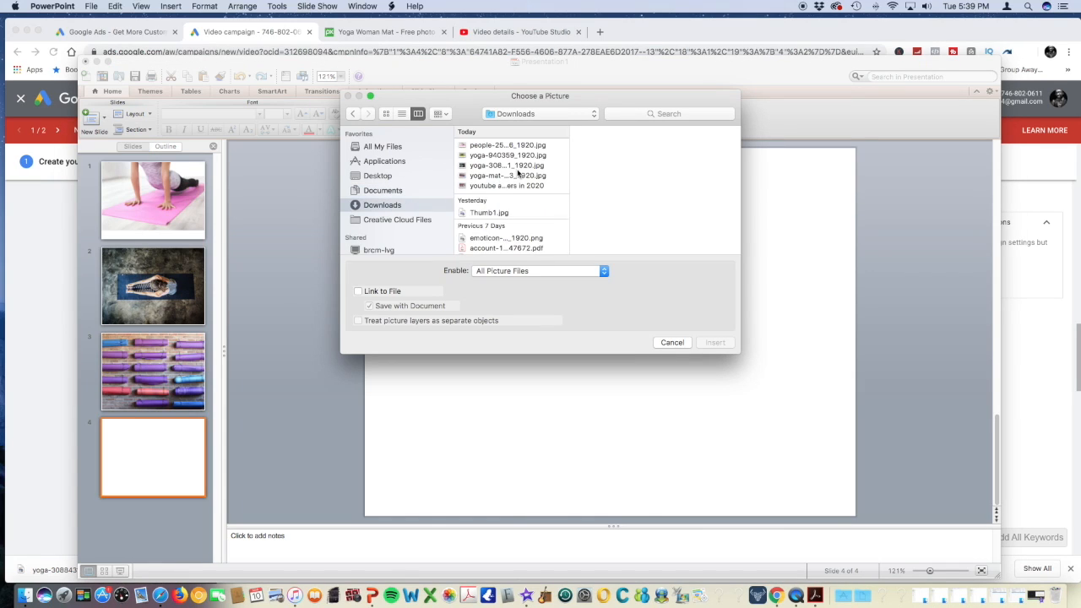
{"action": "left_click", "coordinate": [485, 157]}
{"action": "left_click", "coordinate": [714, 342]}
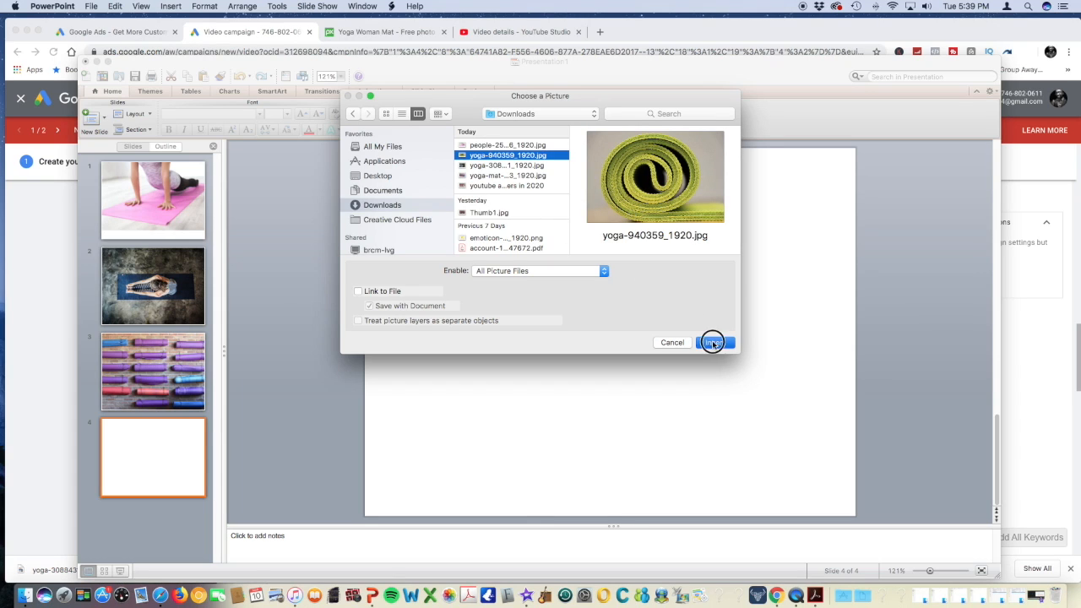
Enlarge the green rolled mat picture proportionally until it covers the whole fourth slide
{"action": "left_click_drag", "start_coordinate": [364, 168], "coordinate": [312, 152]}
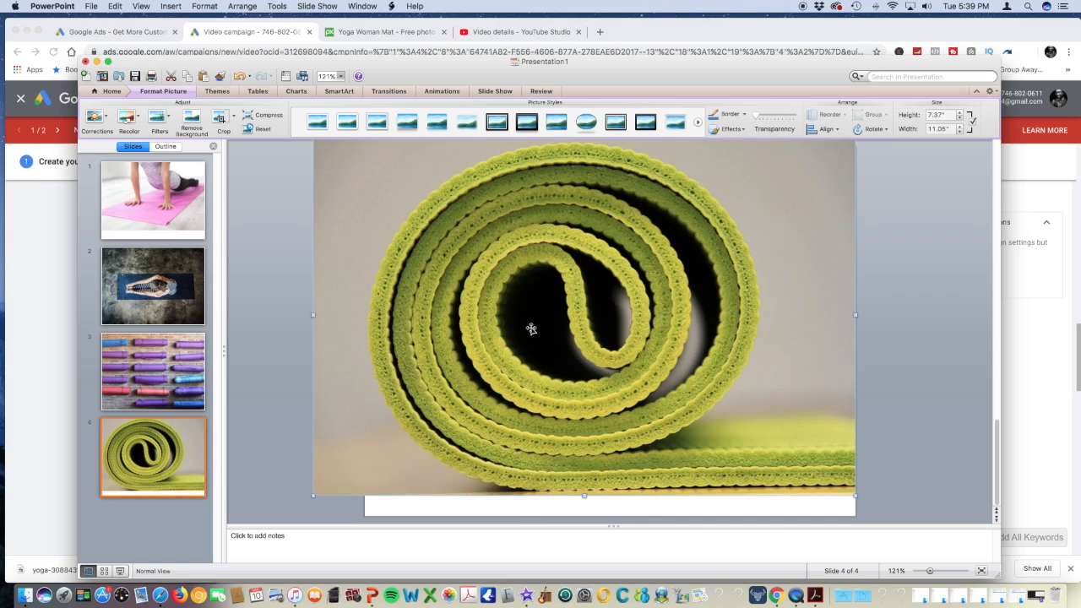
{"action": "left_click_drag", "start_coordinate": [856, 497], "coordinate": [882, 519]}
{"action": "left_click", "coordinate": [900, 448]}
Enlarge the pink mat picture on the first slide to about 11.3 inches wide and position it so it covers the whole slide
{"action": "left_click", "coordinate": [135, 205]}
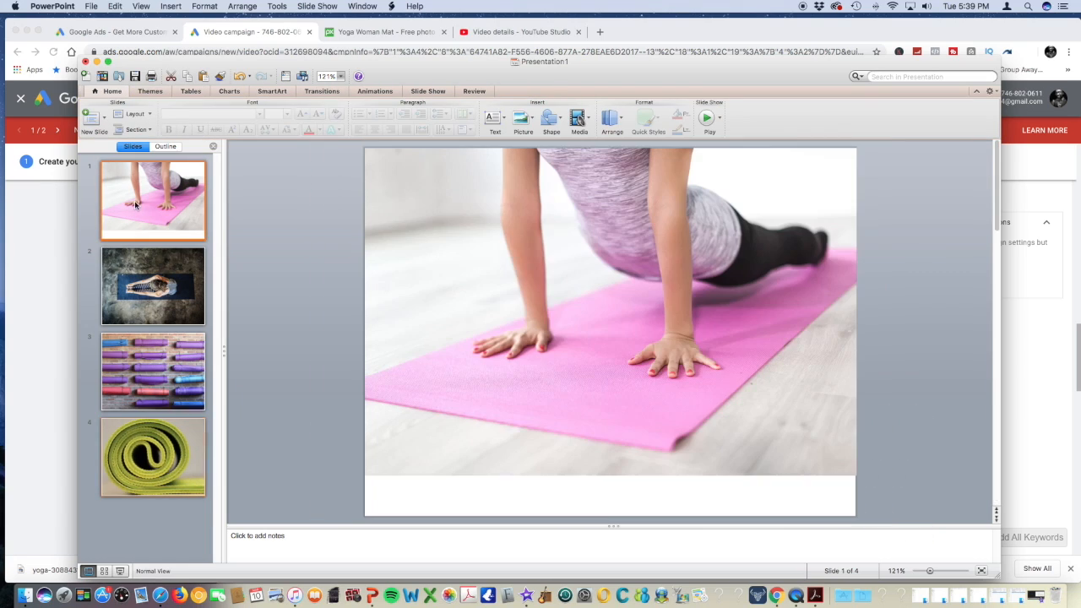
{"action": "left_click_drag", "start_coordinate": [440, 416], "coordinate": [432, 423]}
{"action": "left_click_drag", "start_coordinate": [359, 483], "coordinate": [306, 515]}
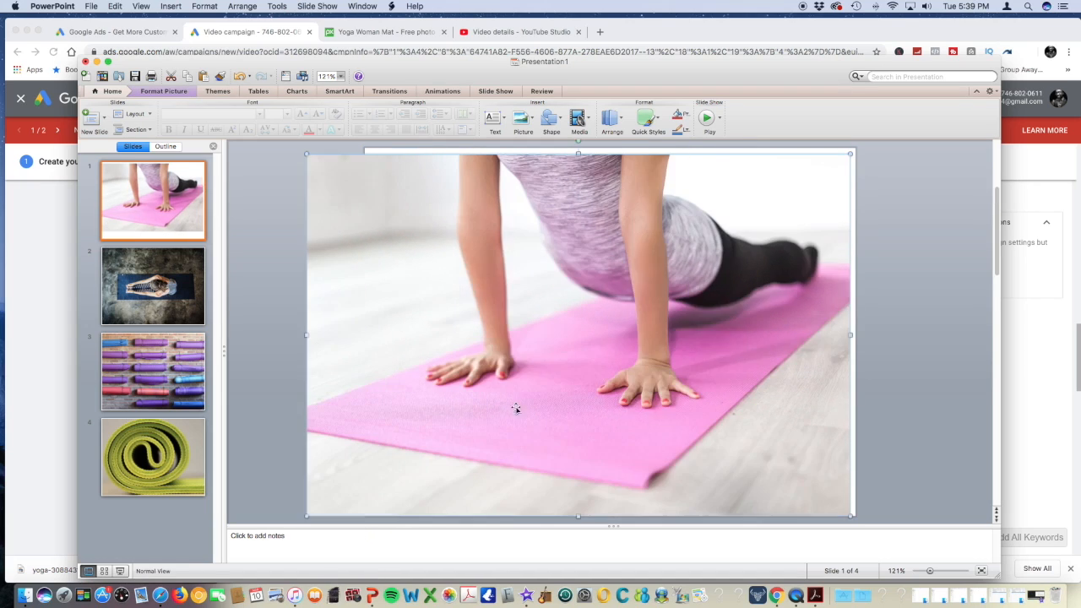
{"action": "left_click_drag", "start_coordinate": [850, 154], "coordinate": [825, 182]}
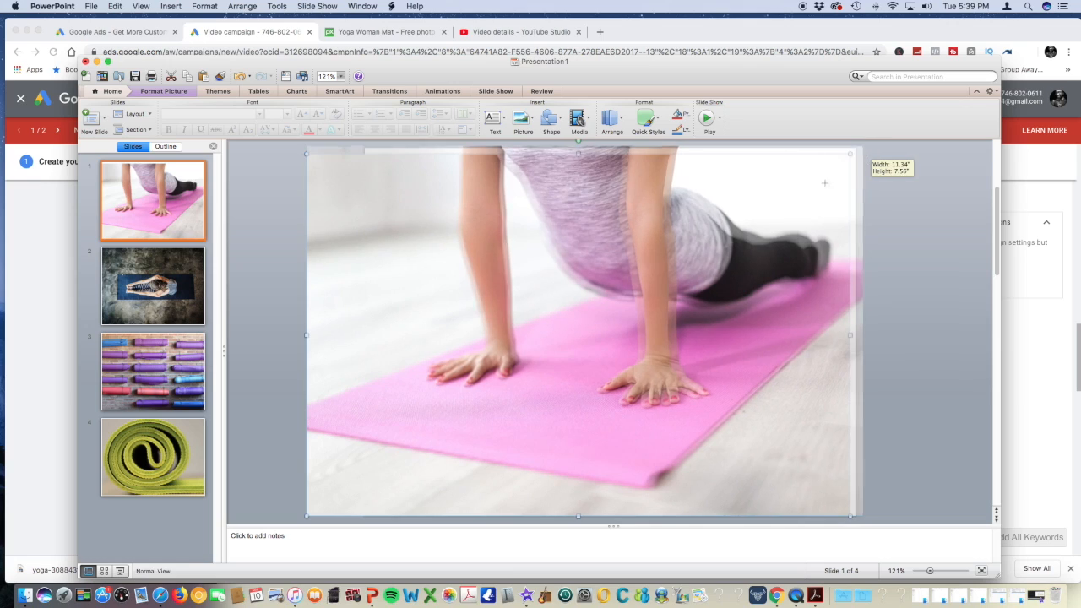
{"action": "left_click_drag", "start_coordinate": [722, 226], "coordinate": [733, 227]}
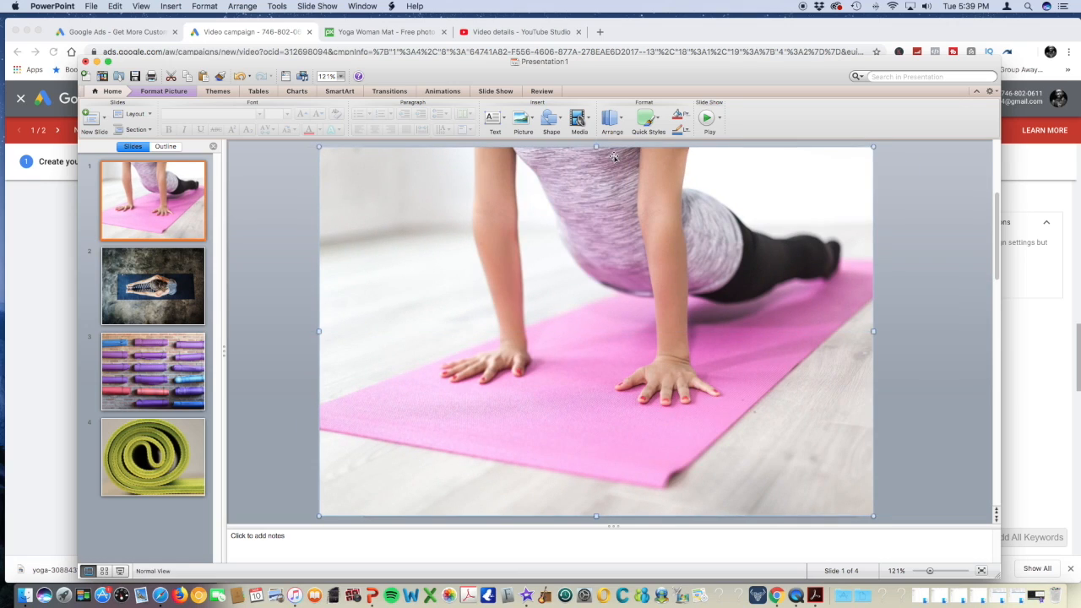
Draw a plain rectangle as a thin banner across the lower edge of the first slide
{"action": "left_click", "coordinate": [549, 124]}
{"action": "mouse_move", "coordinate": [571, 155]}
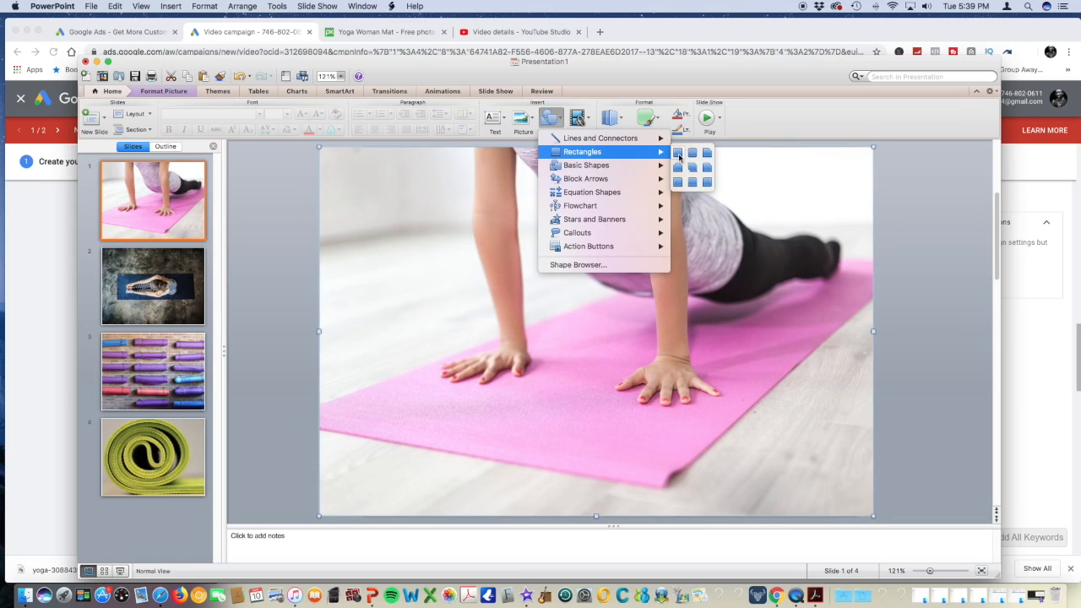
{"action": "left_click", "coordinate": [678, 154]}
{"action": "left_click_drag", "start_coordinate": [364, 485], "coordinate": [873, 513]}
Start a text entry inside the blue rectangle on the first slide
{"action": "left_click", "coordinate": [495, 119]}
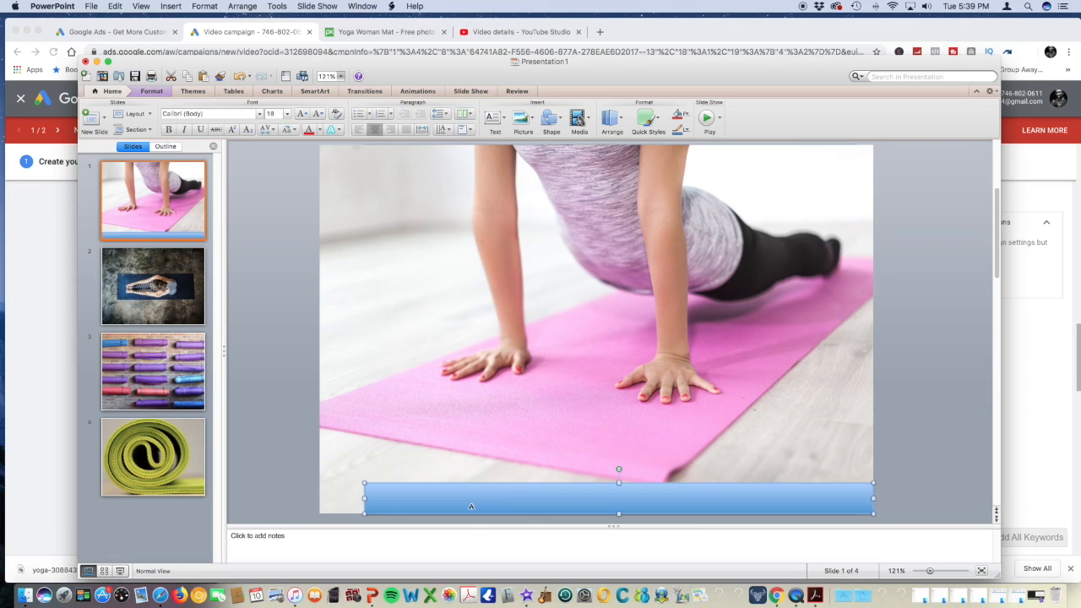
{"action": "left_click", "coordinate": [494, 500]}
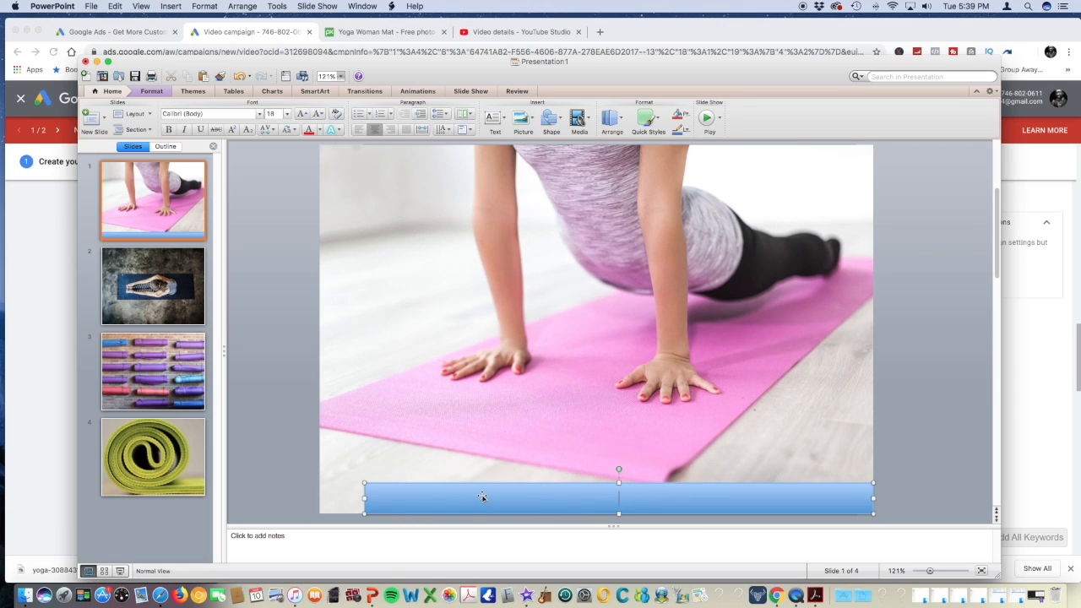